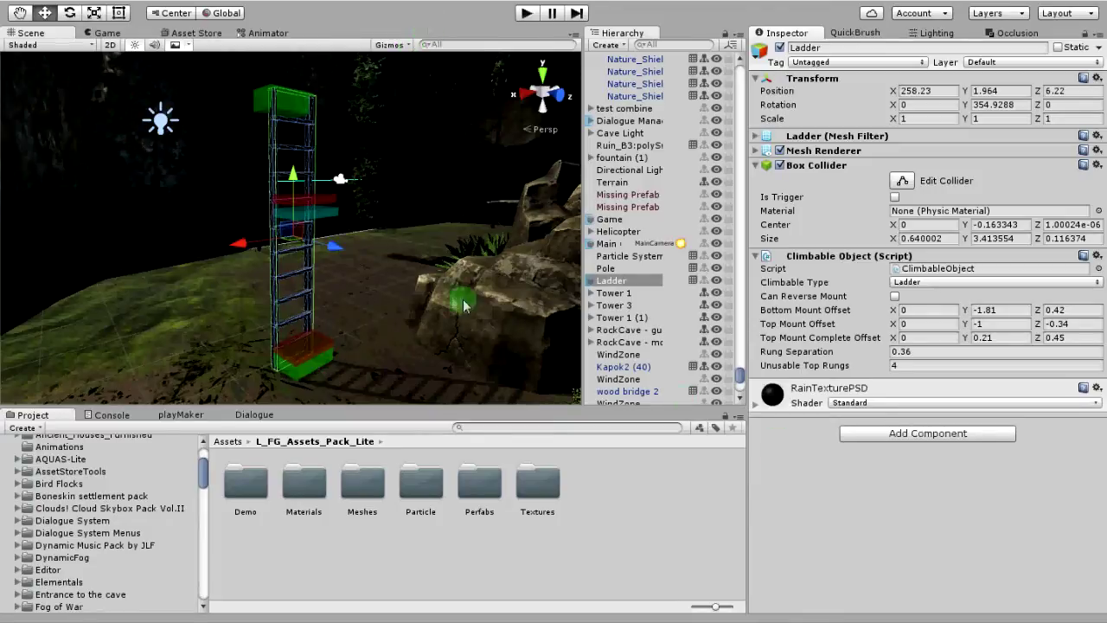
Select the ladder in the scene so its components are listed for inspection
left_click(373, 328)
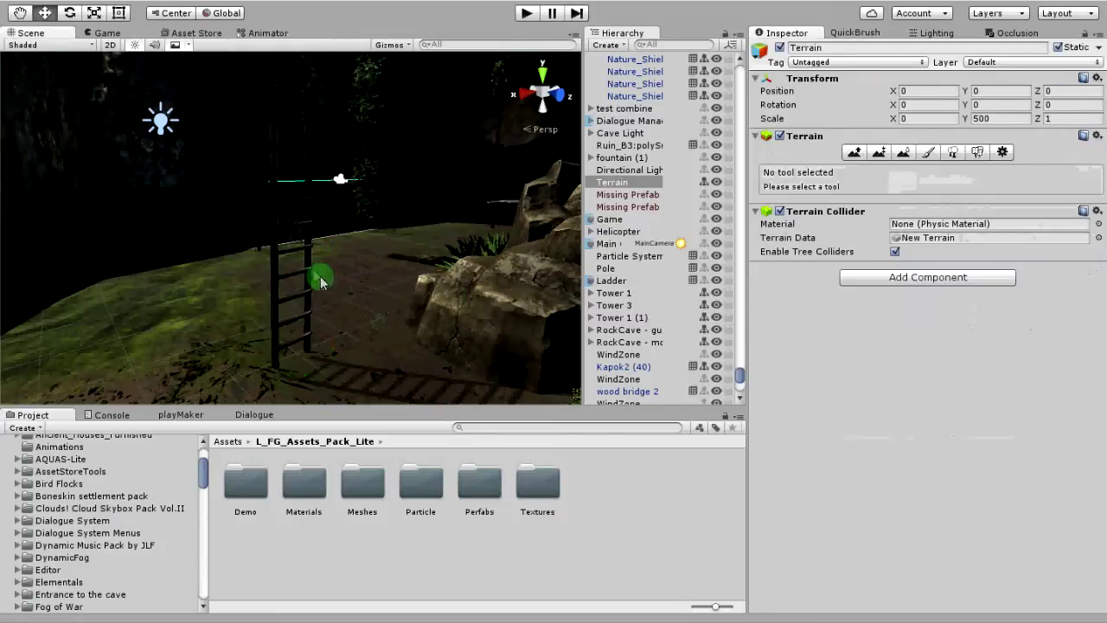
left_click(306, 257)
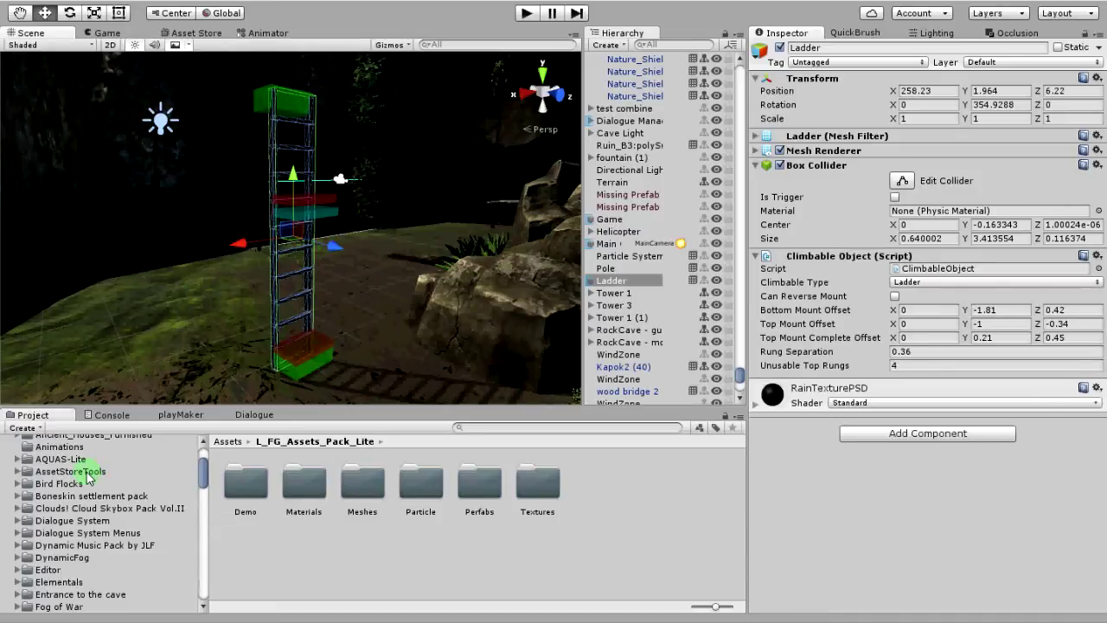
scroll(89, 493, "down", 6)
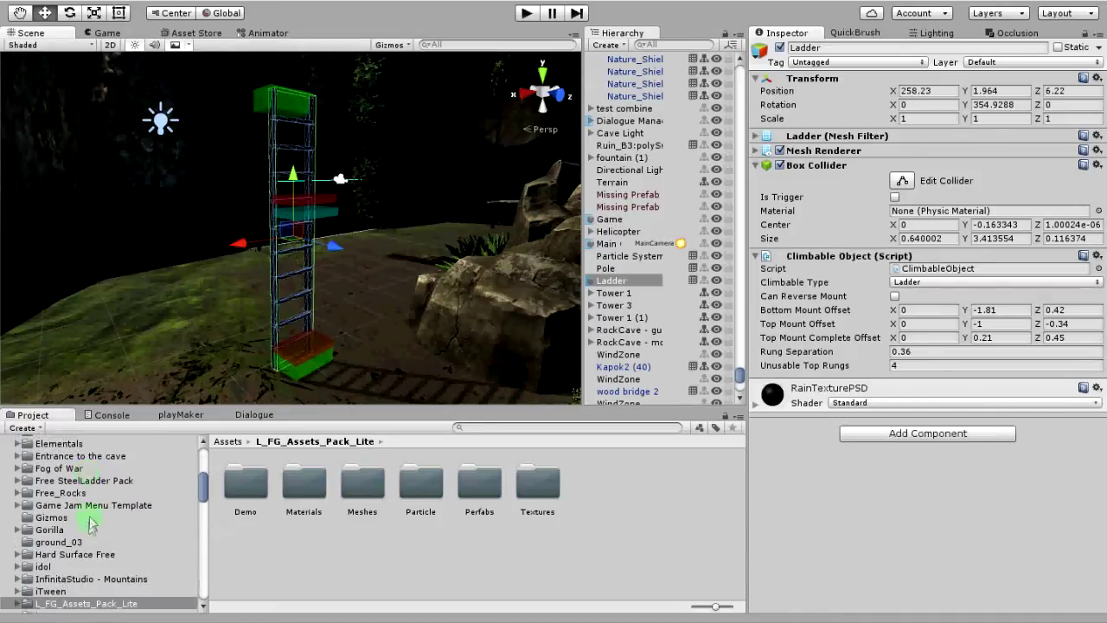
scroll(89, 529, "up", 6)
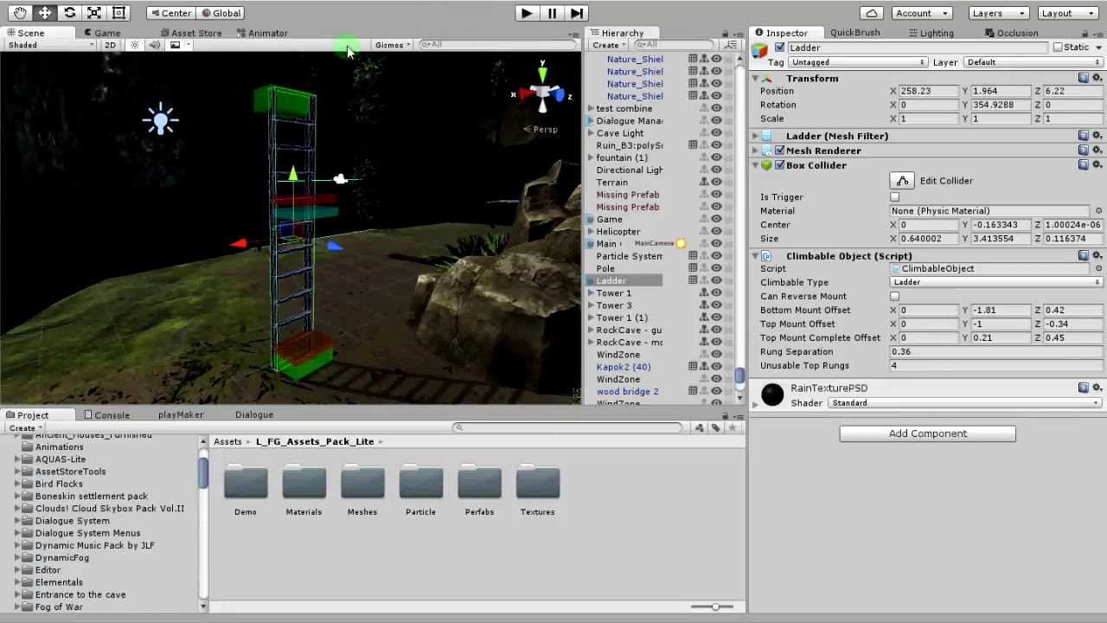
left_click(320, 279)
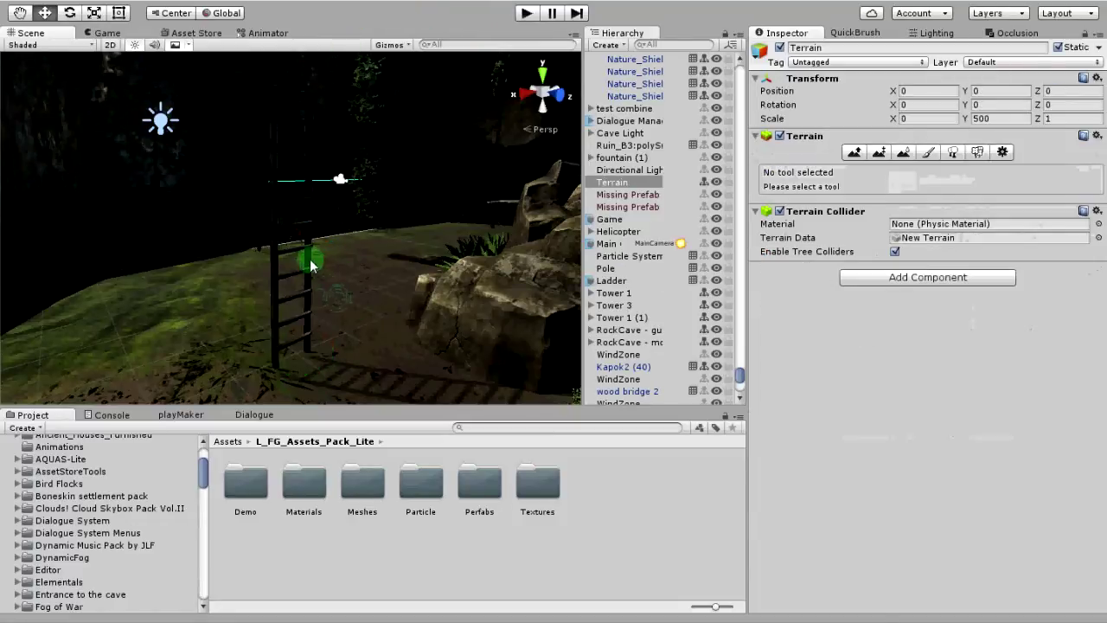
left_click(312, 264)
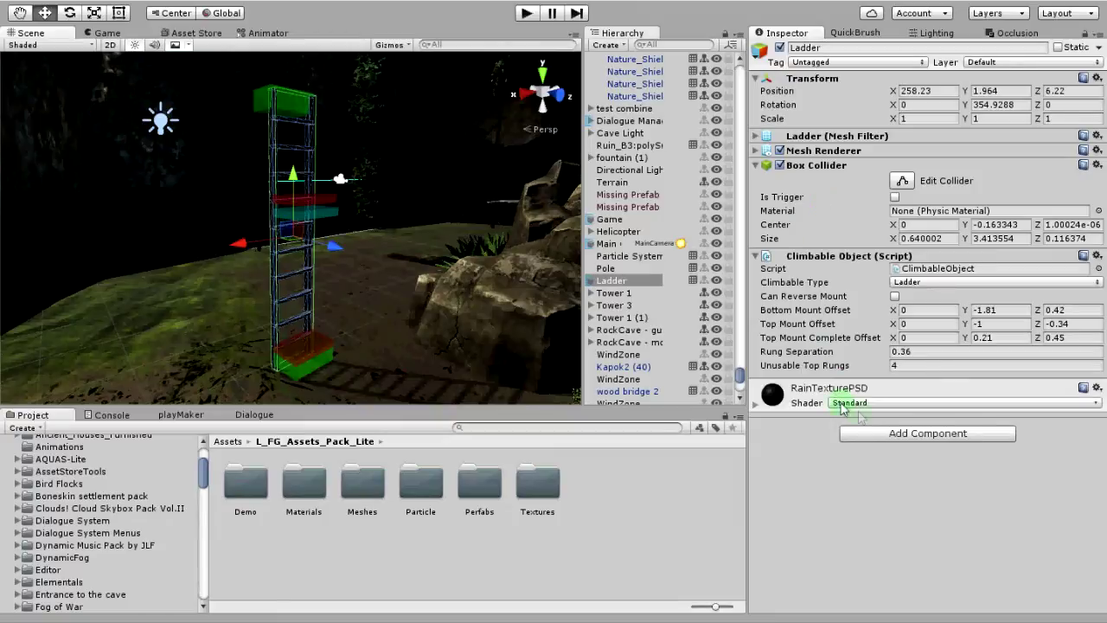
Browse the Physics components available for the ladder, and toggle its Box Collider off and back on
left_click(891, 435)
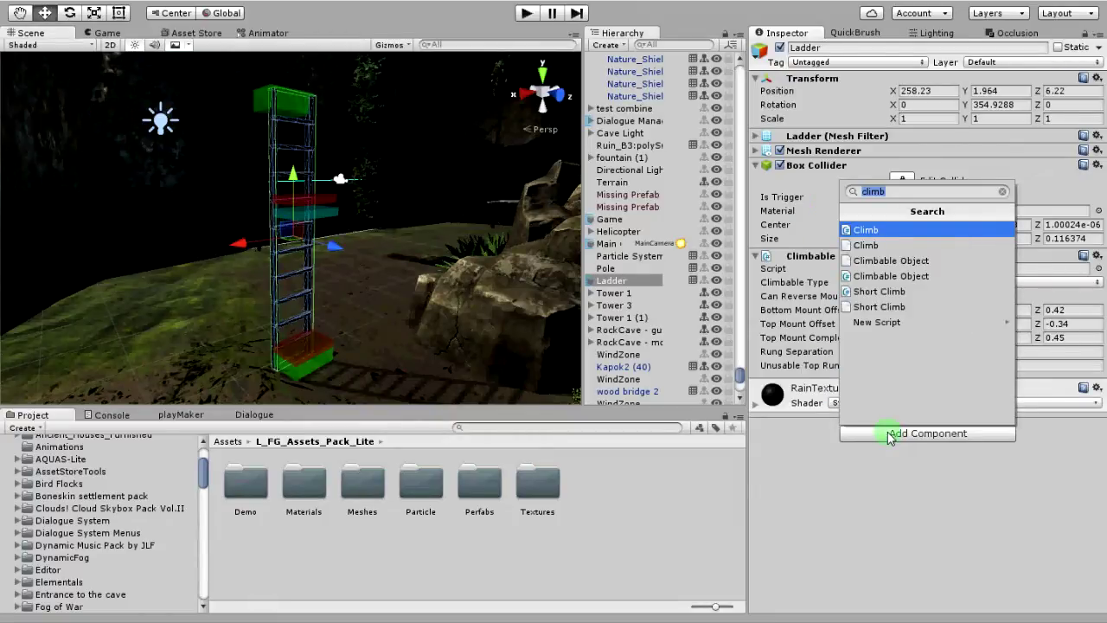
key("BackSpace")
left_click(893, 261)
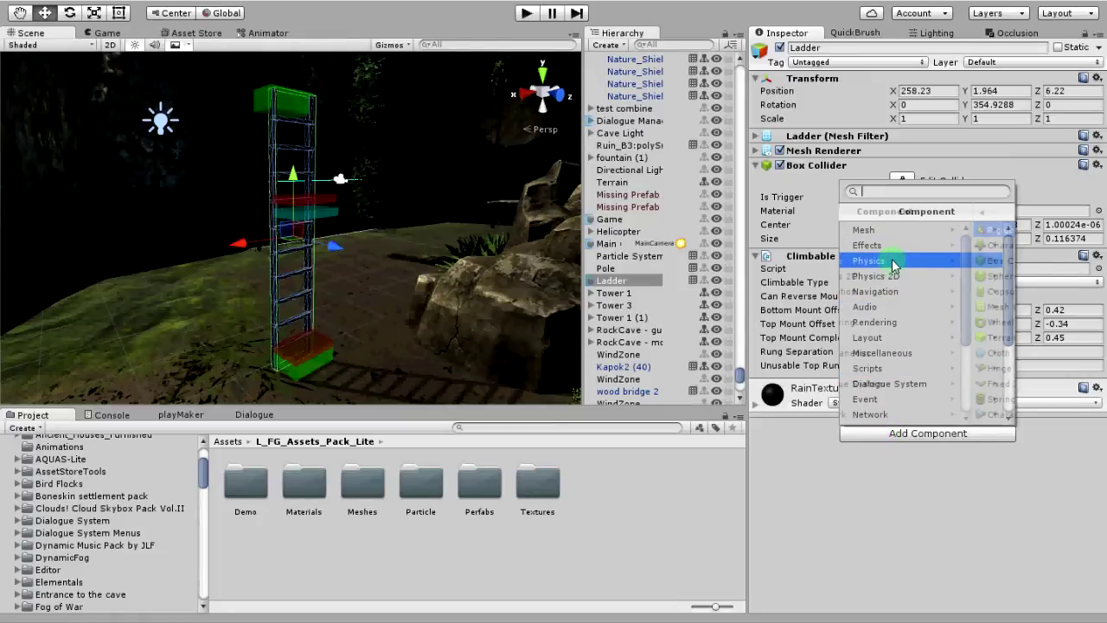
left_click(838, 536)
left_click(780, 165)
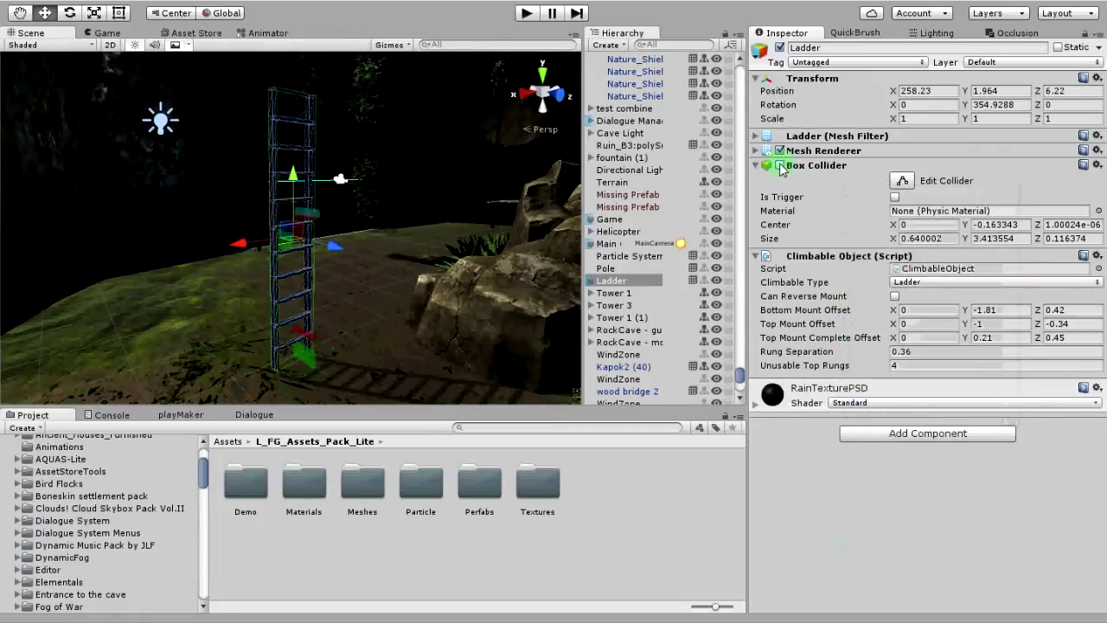
left_click(780, 165)
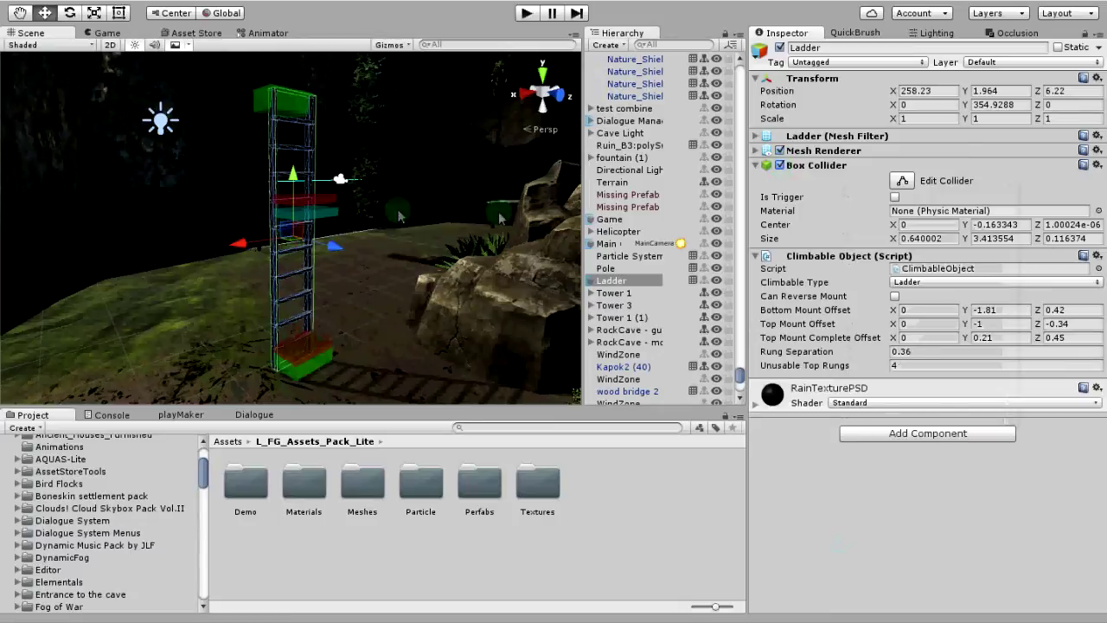
Locate the ladder's Climbable Object script and search the addable components for "climb"
left_click(843, 257)
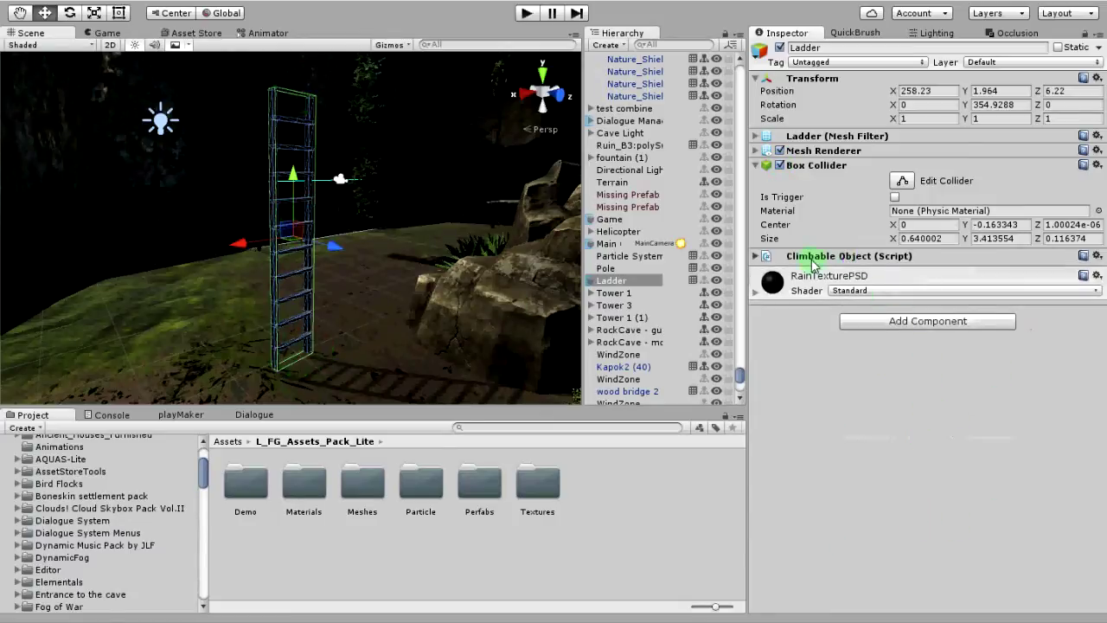
left_click(815, 258)
left_click(925, 434)
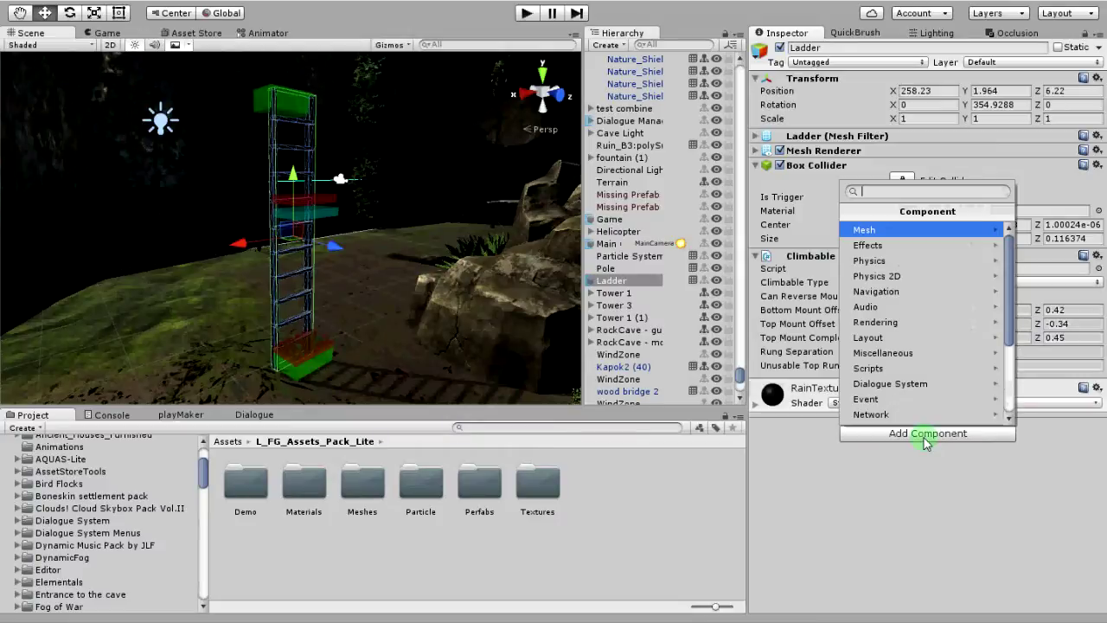
type("climb")
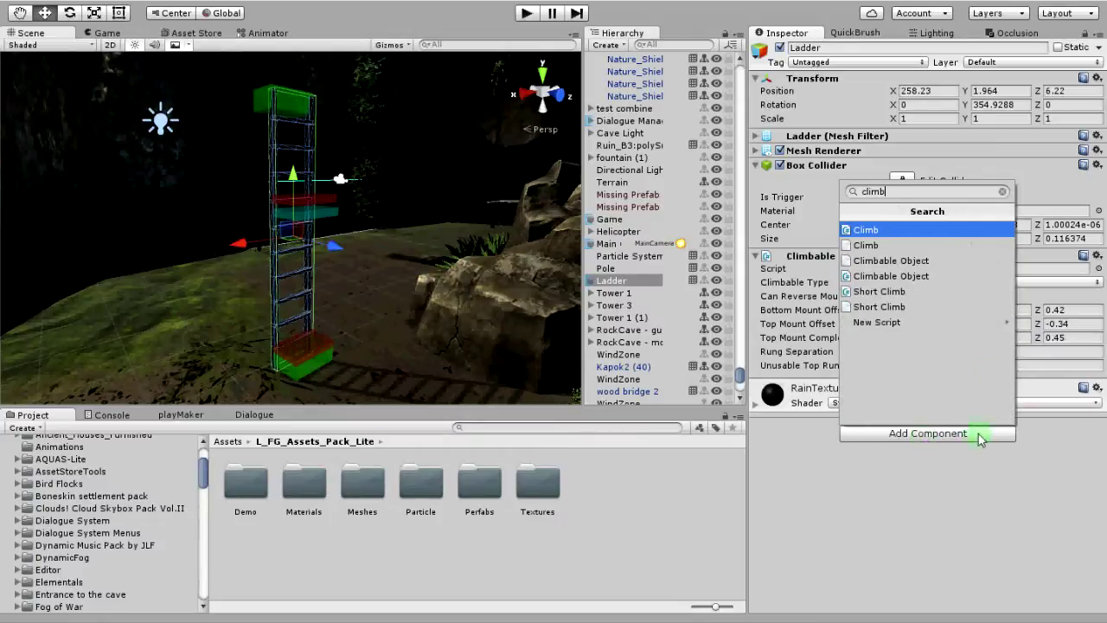
left_click(874, 278)
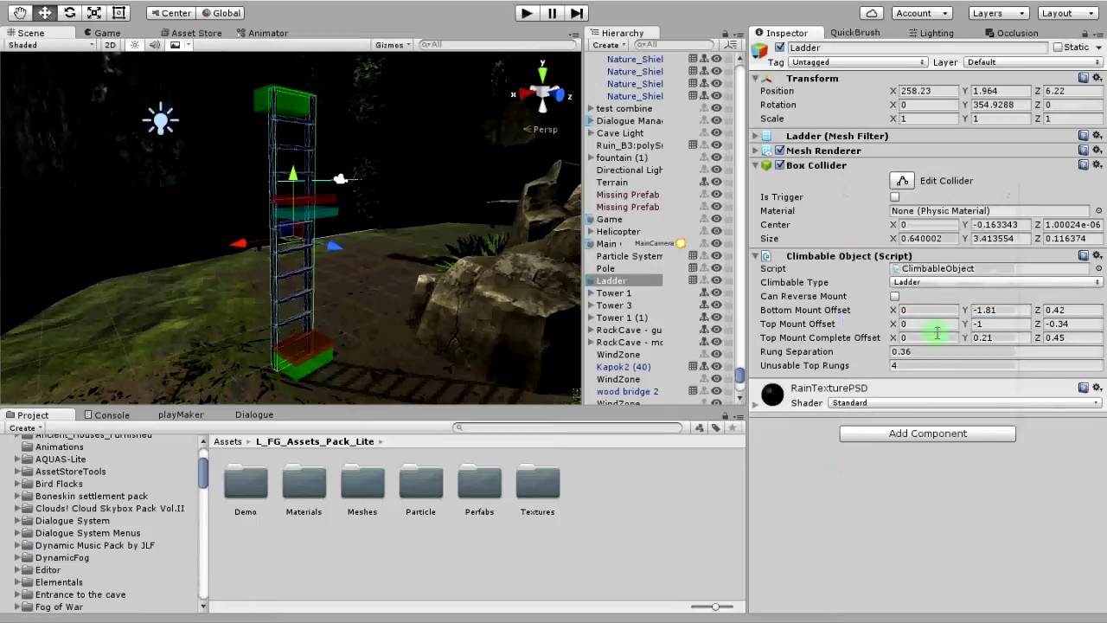
Examine the Climbable Type options of the ladder's Climbable Object script, keeping Ladder as the type
left_click(940, 283)
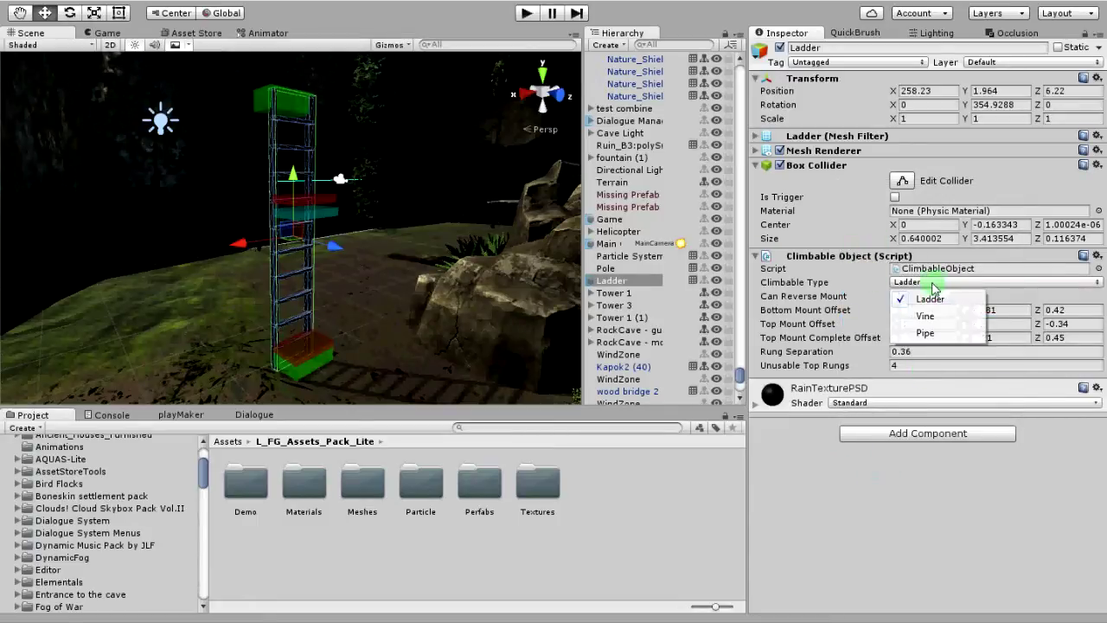
left_click(894, 281)
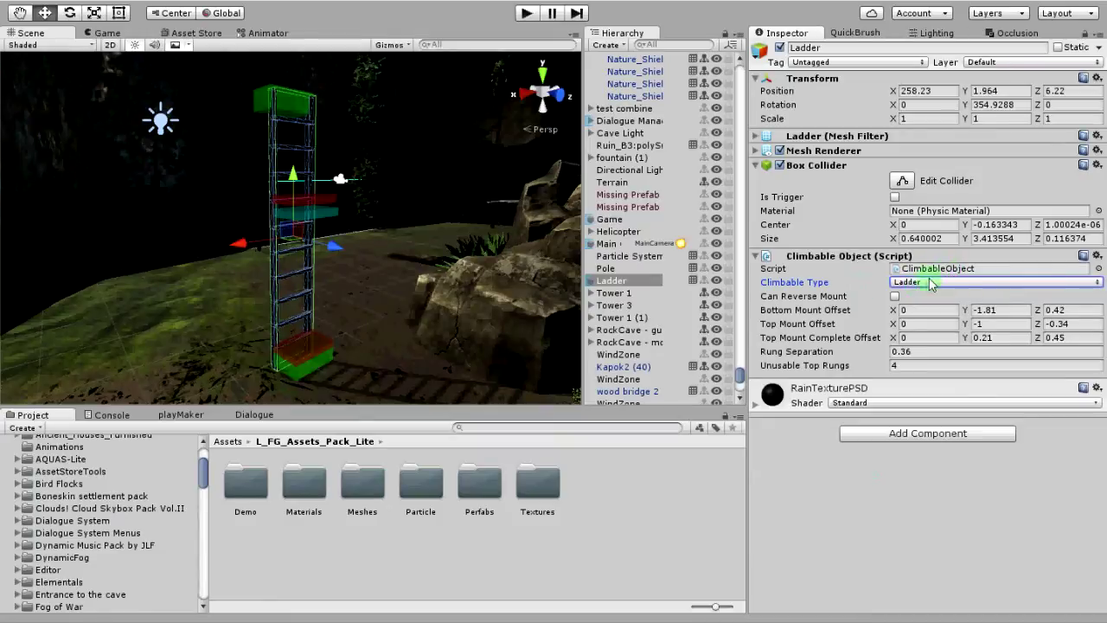
left_click(931, 282)
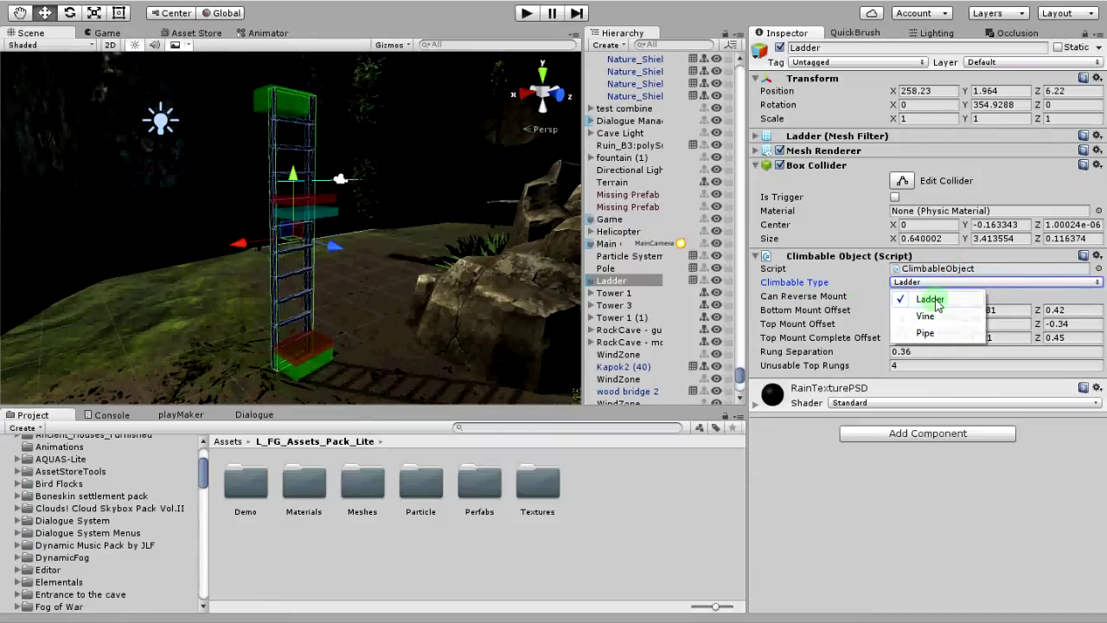
left_click(854, 289)
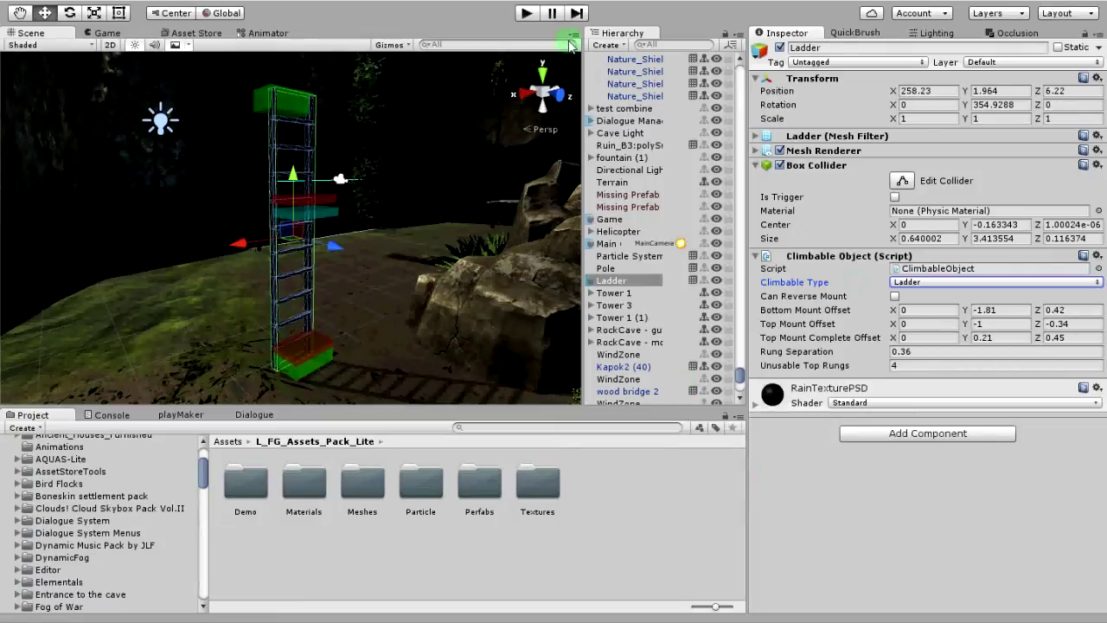
Play-test the scene by walking the character to the ladder and climbing up and down, and stop the test
left_click(526, 13)
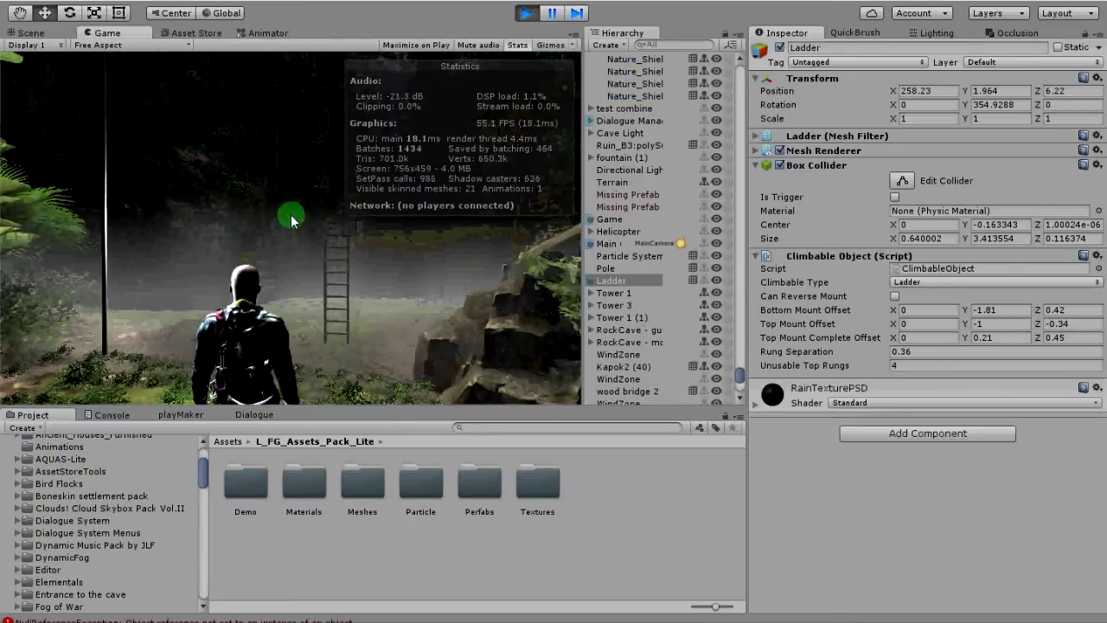
key("w")
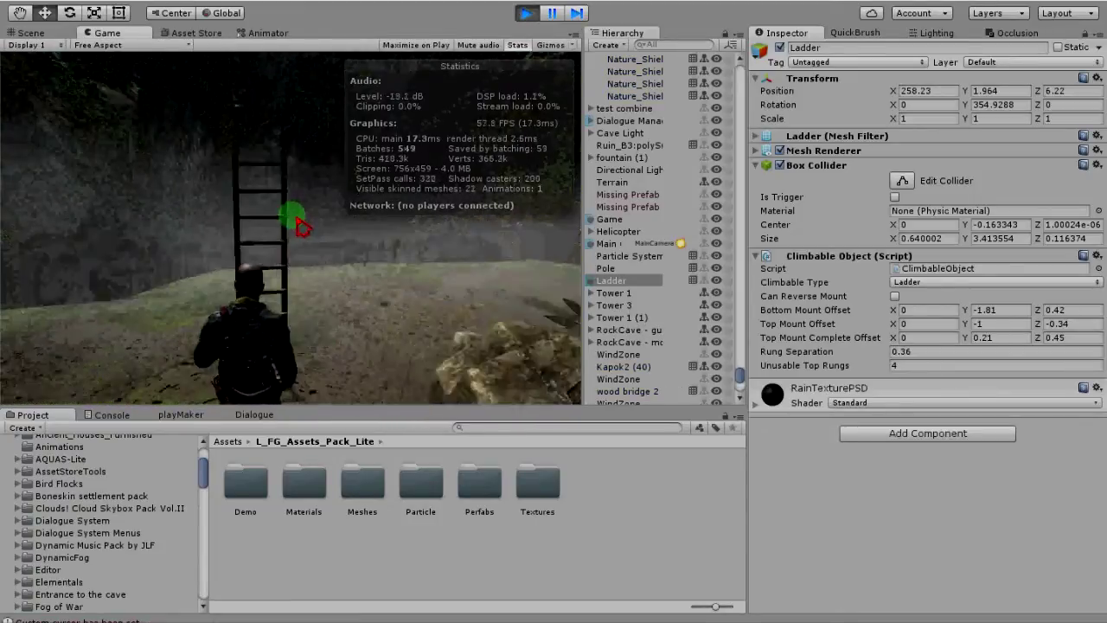
key("w")
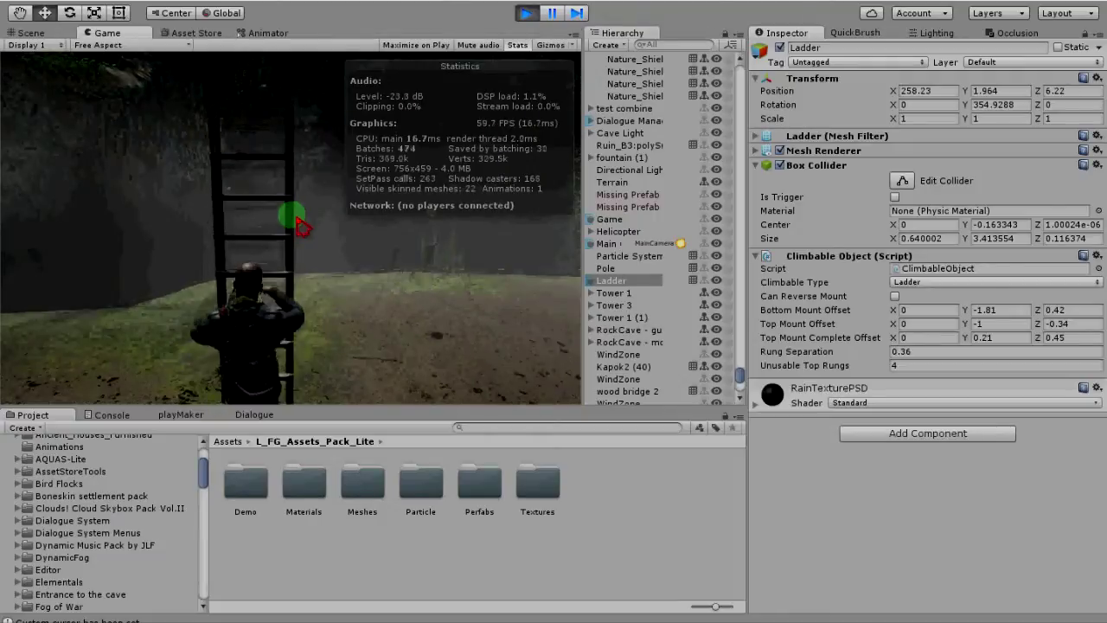
key("w")
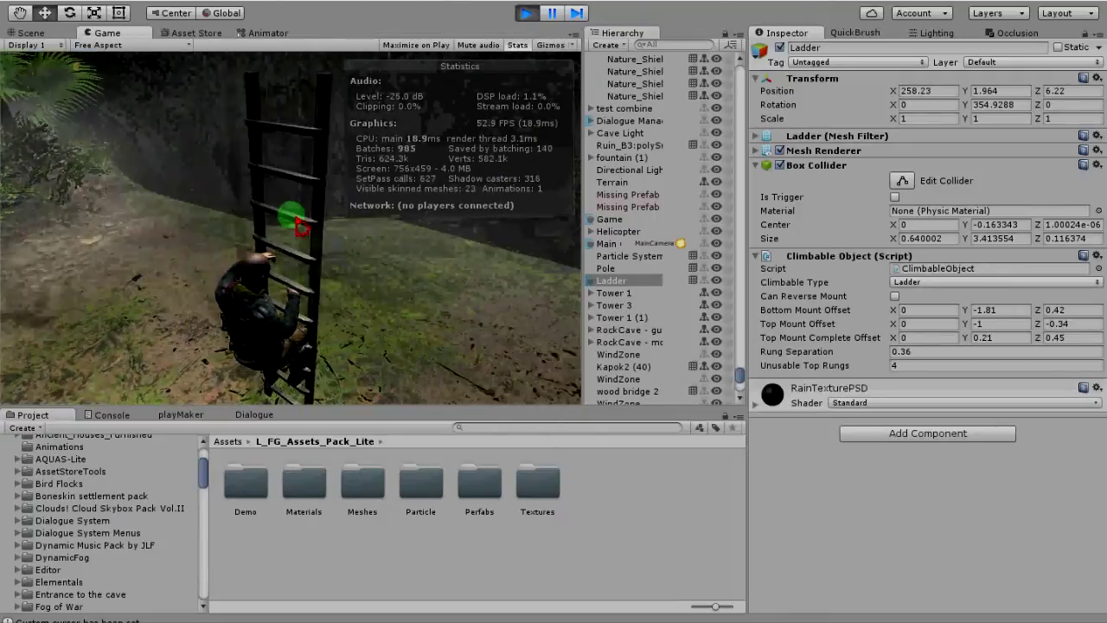
key("s")
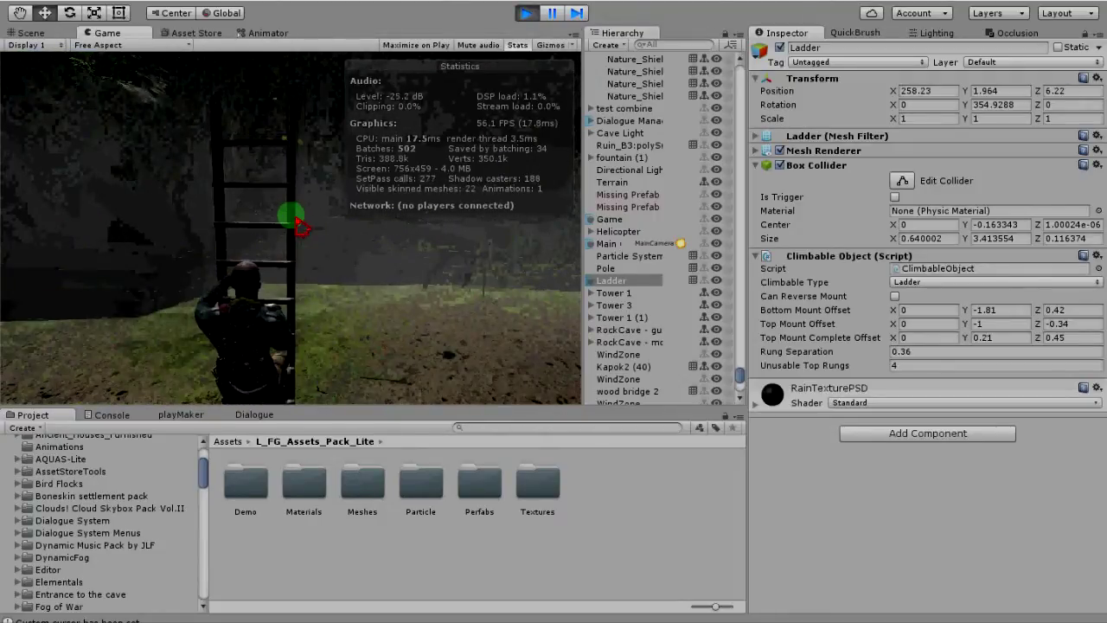
key("w")
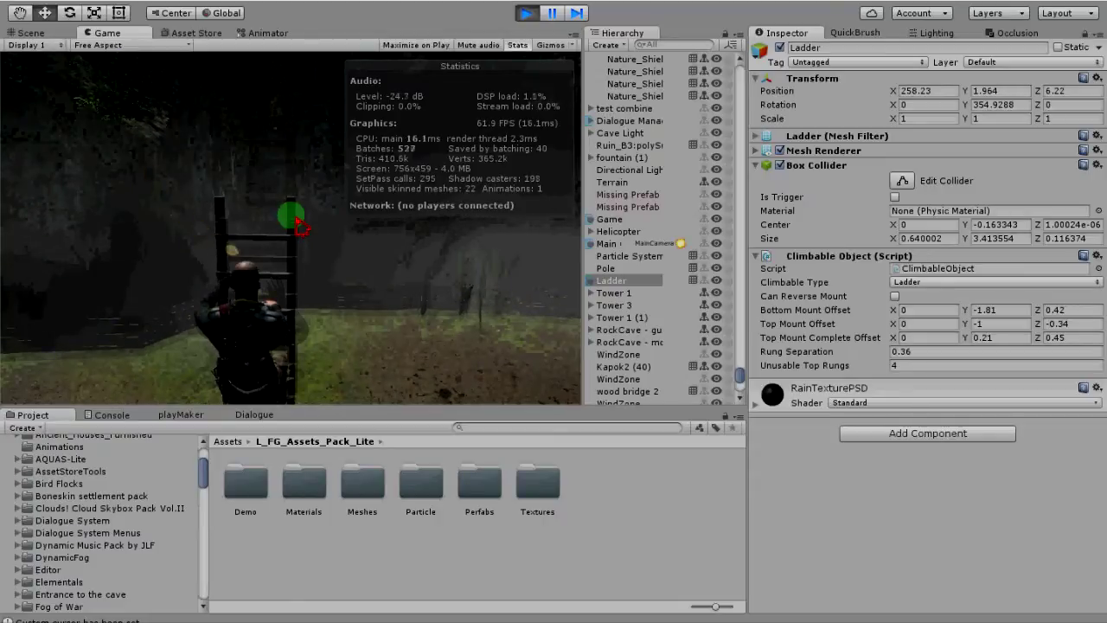
key("w")
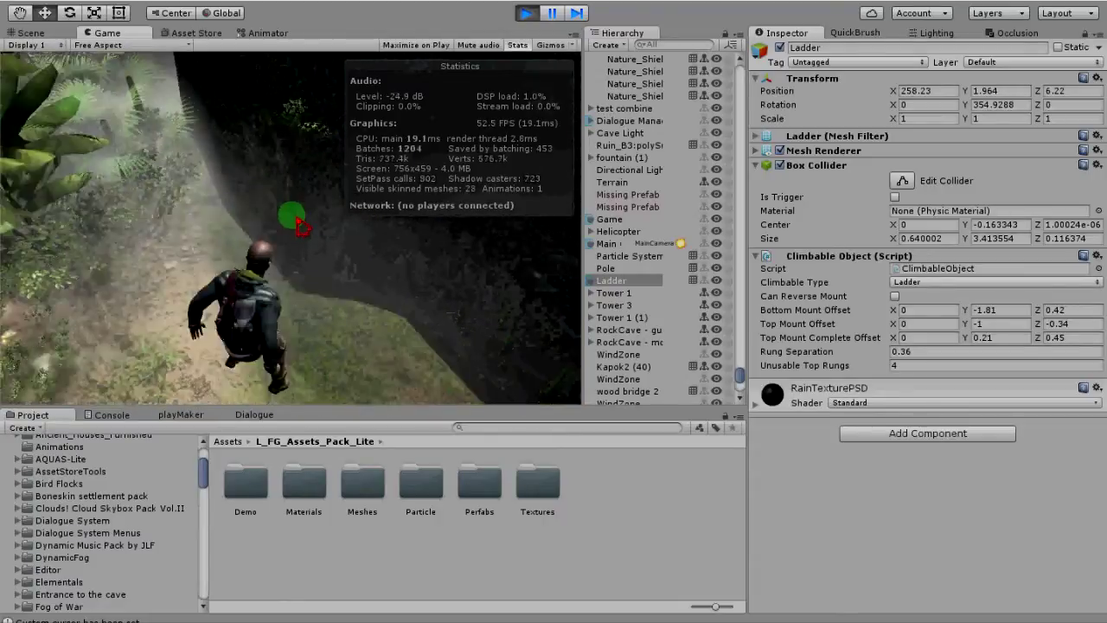
key("s")
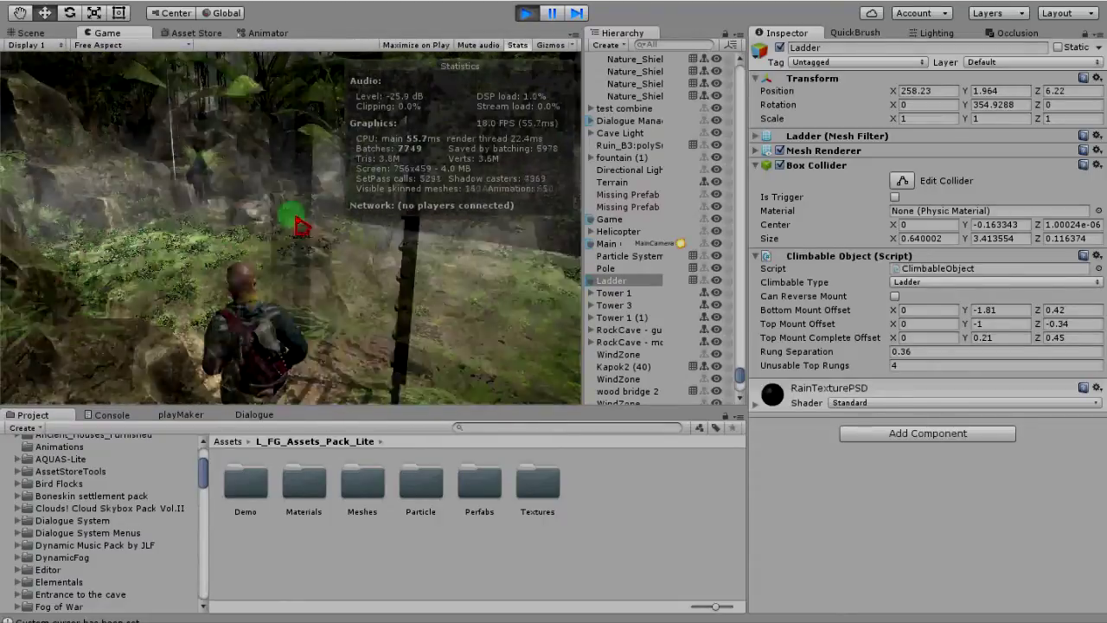
key("w")
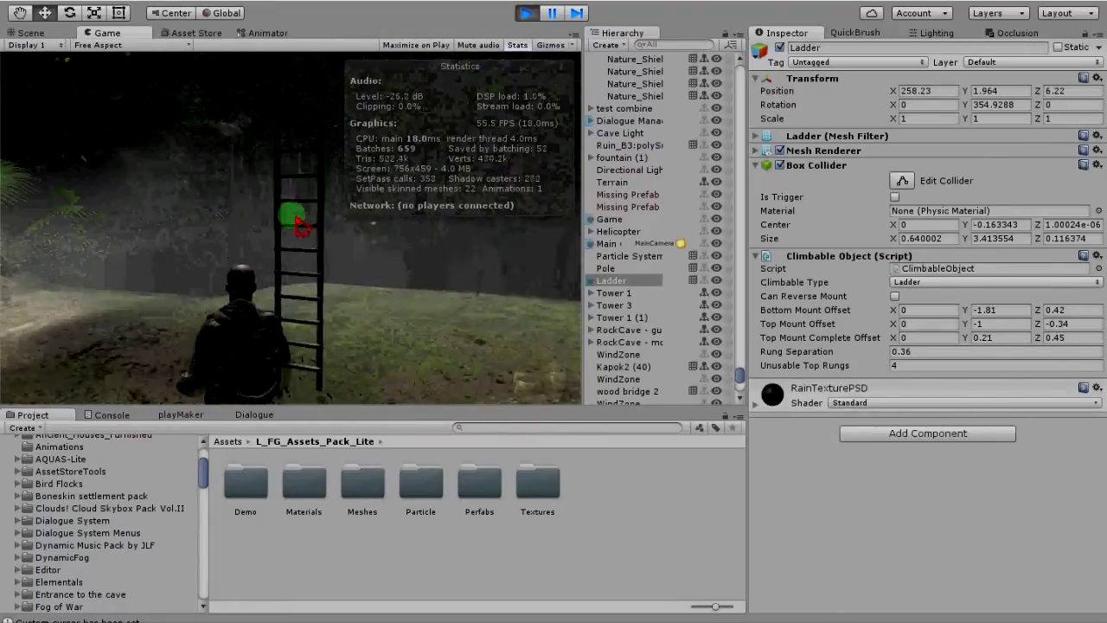
key("w")
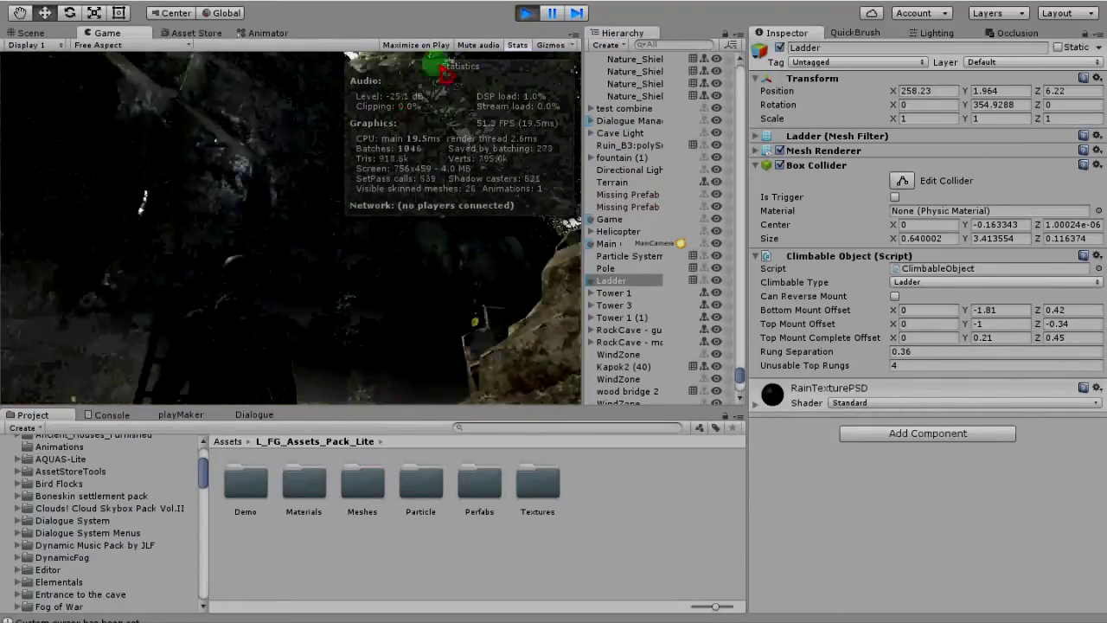
left_click(527, 13)
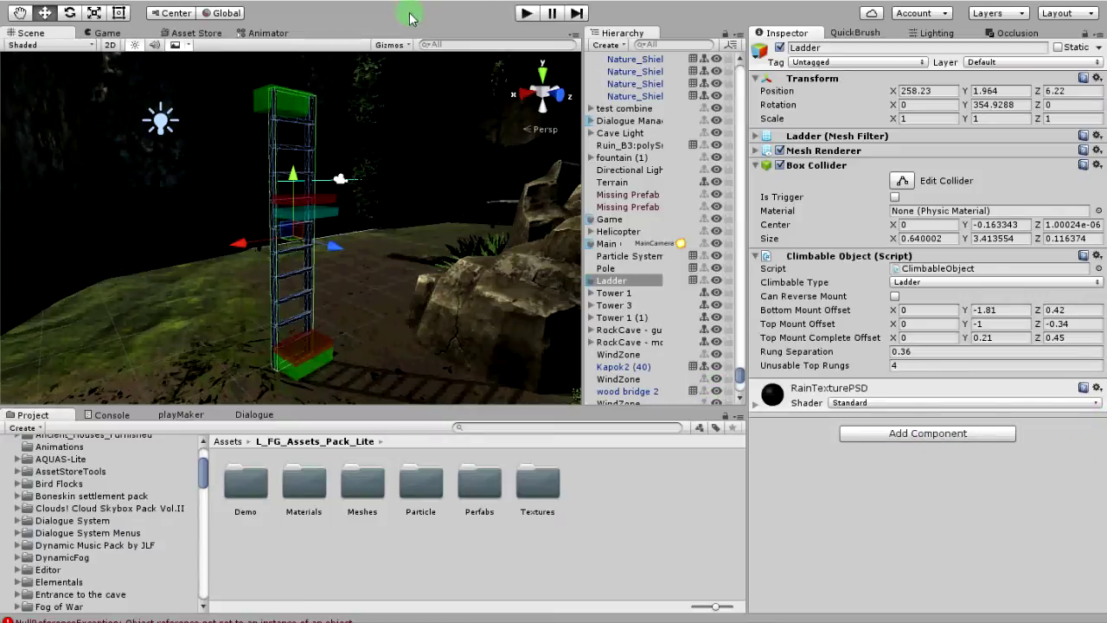
View the Animator's base layer and open the Third Person Controller's Character Builder, choosing the Combat movement type
left_click(255, 33)
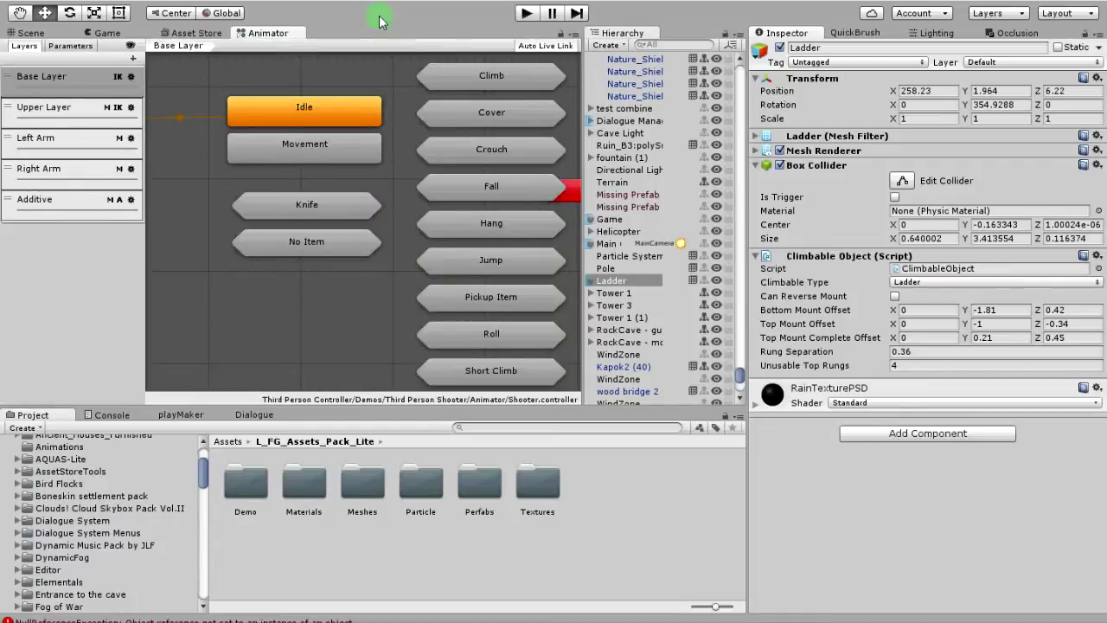
left_click(223, 2)
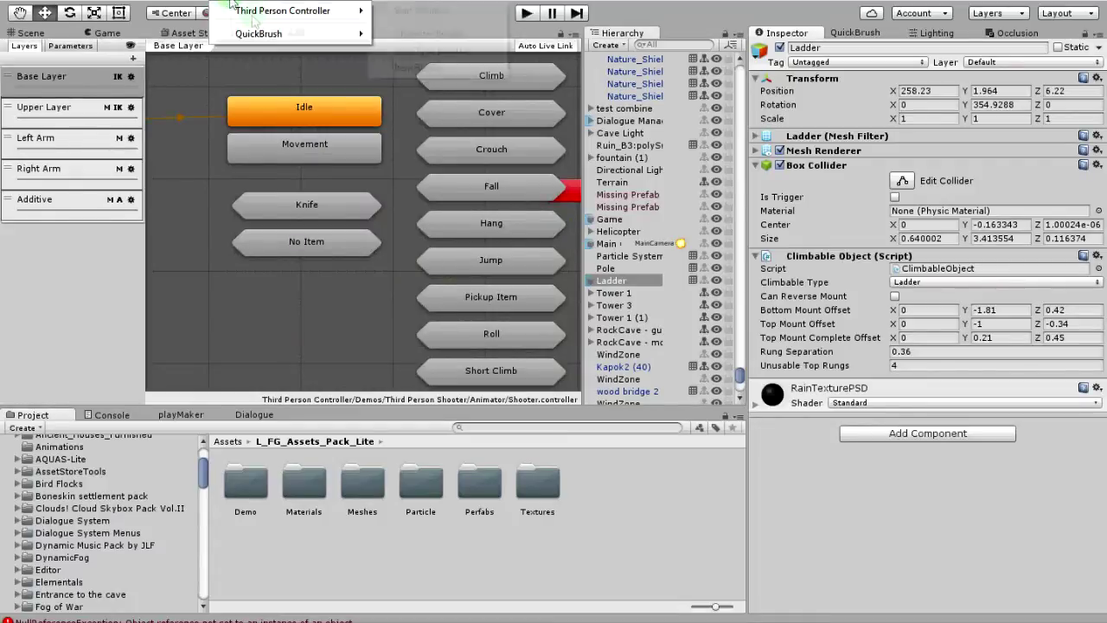
mouse_move(251, 12)
left_click(404, 33)
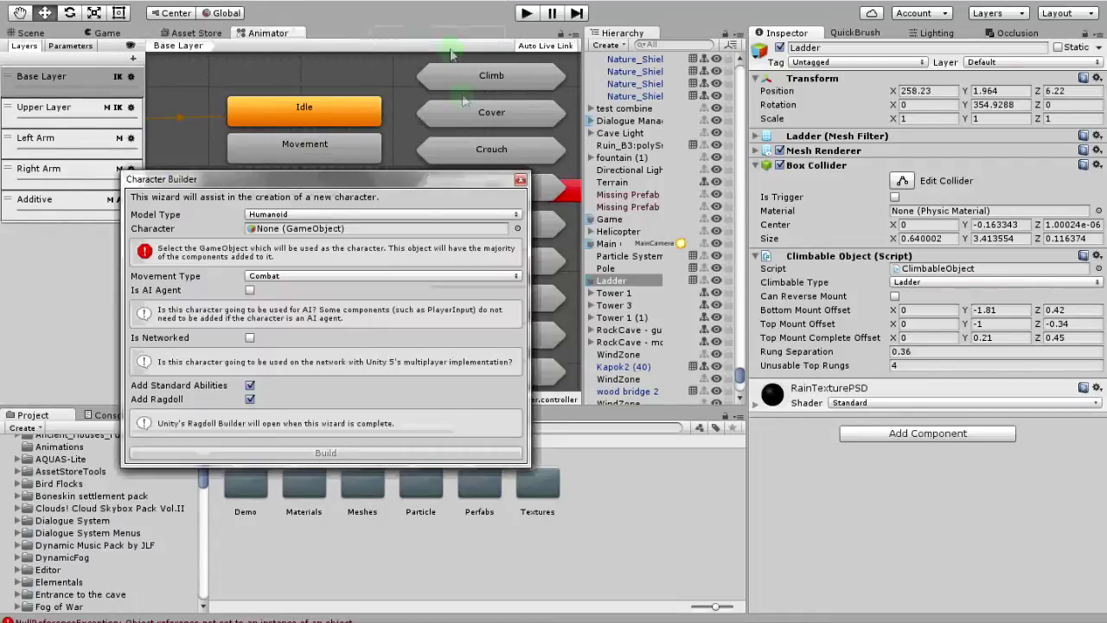
left_click_drag(382, 179, 466, 102)
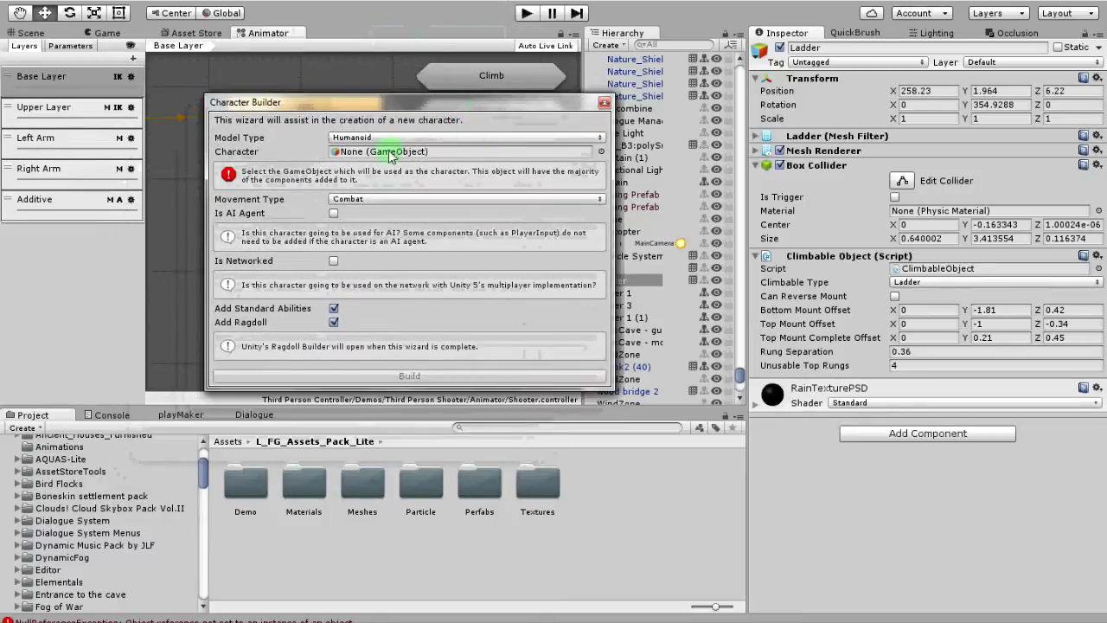
left_click(404, 198)
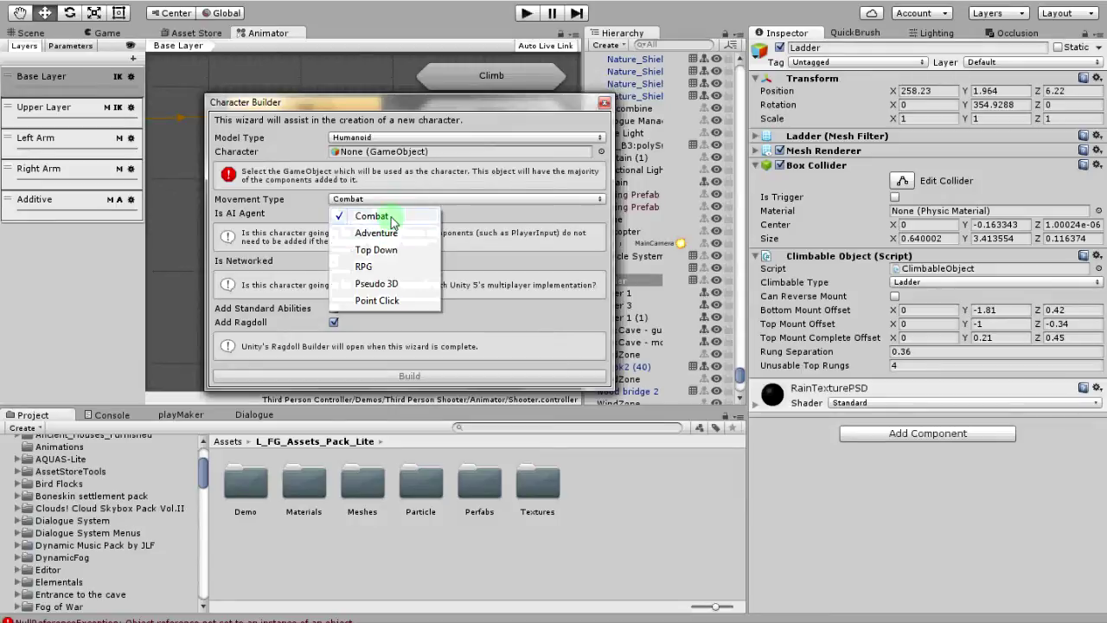
left_click(389, 218)
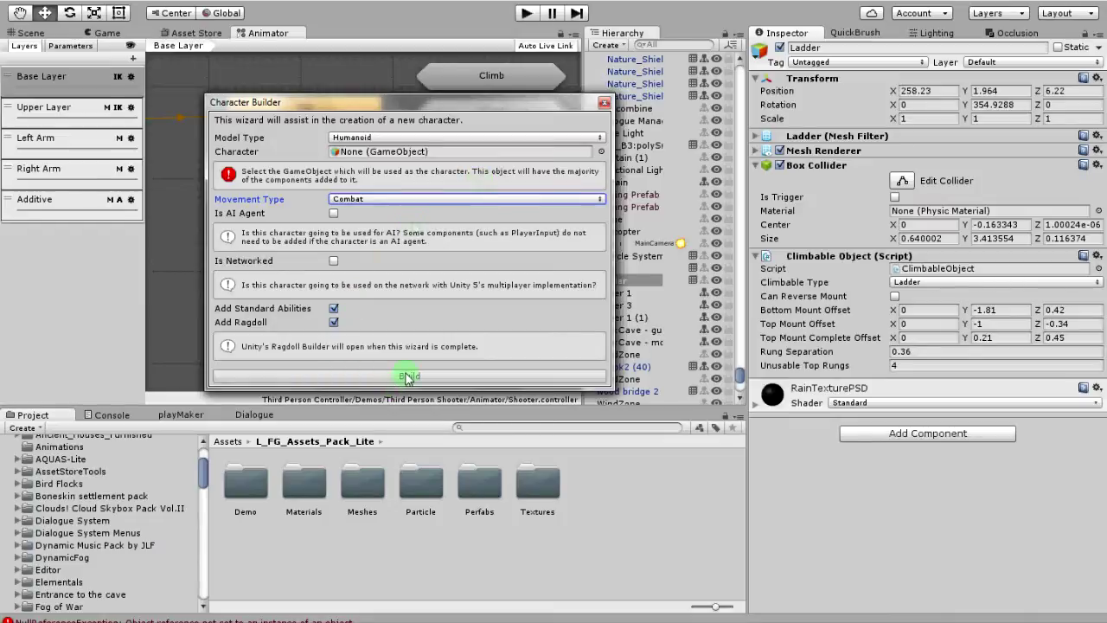
Close the Character Builder, select X-Marine in a widened Hierarchy, and examine its components down to the Rigidbody Character Controller
left_click(605, 104)
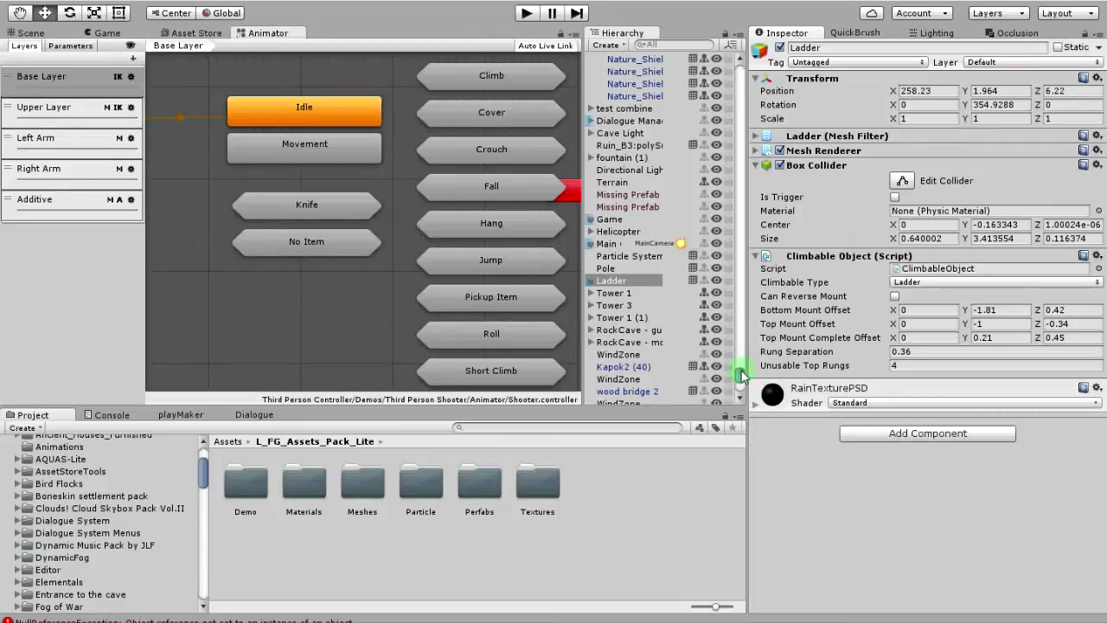
left_click_drag(740, 373, 758, 82)
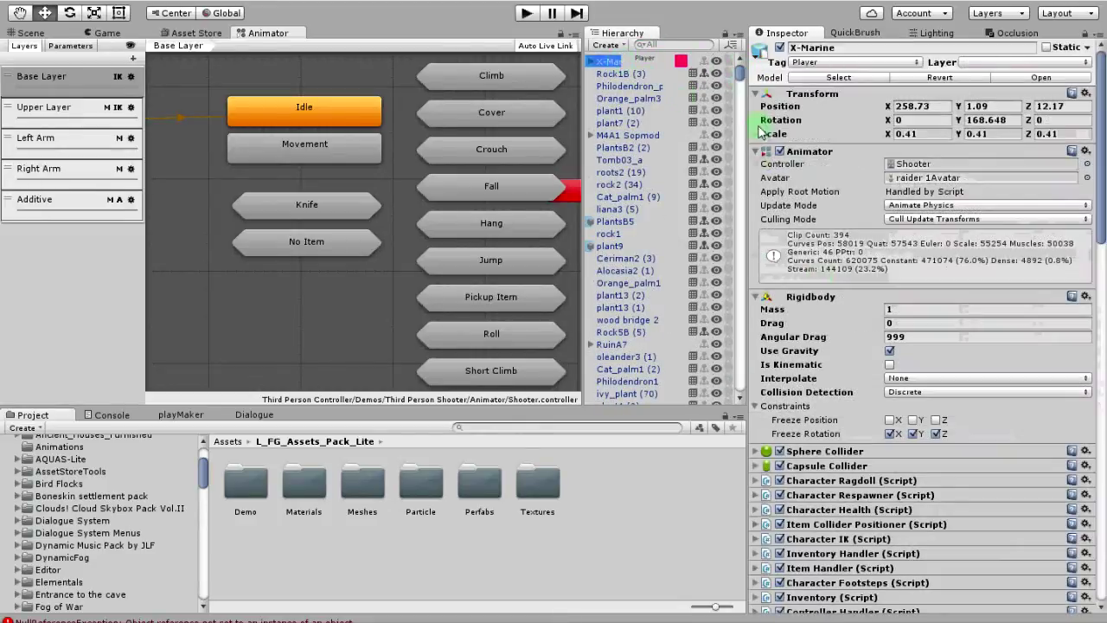
left_click(614, 63)
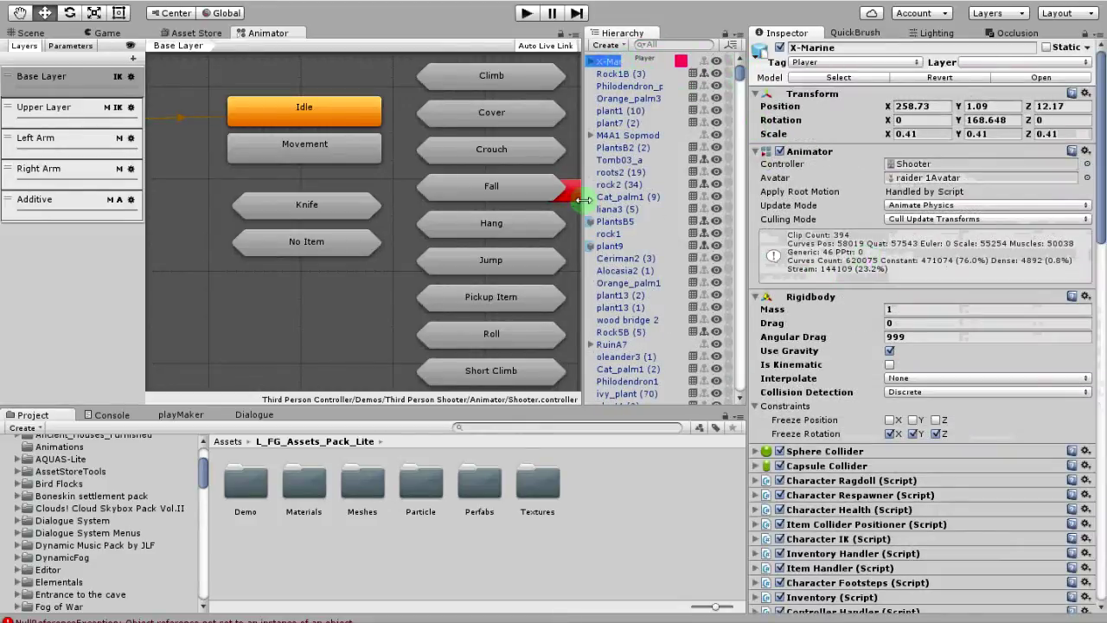
left_click_drag(585, 198, 536, 198)
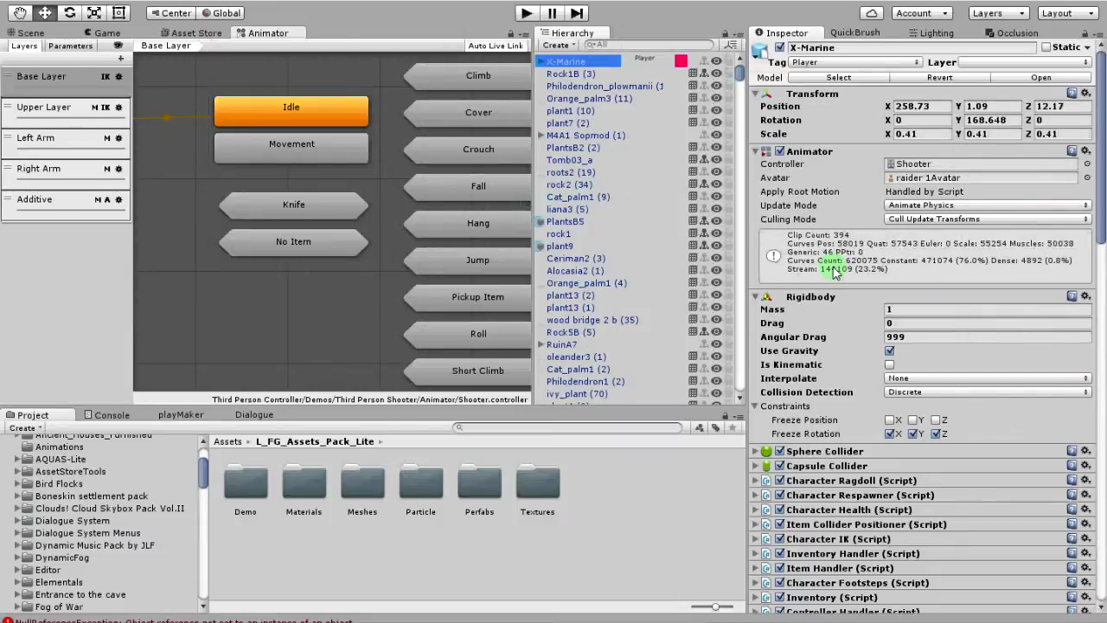
scroll(821, 281, "down", 4)
scroll(845, 198, "down", 3)
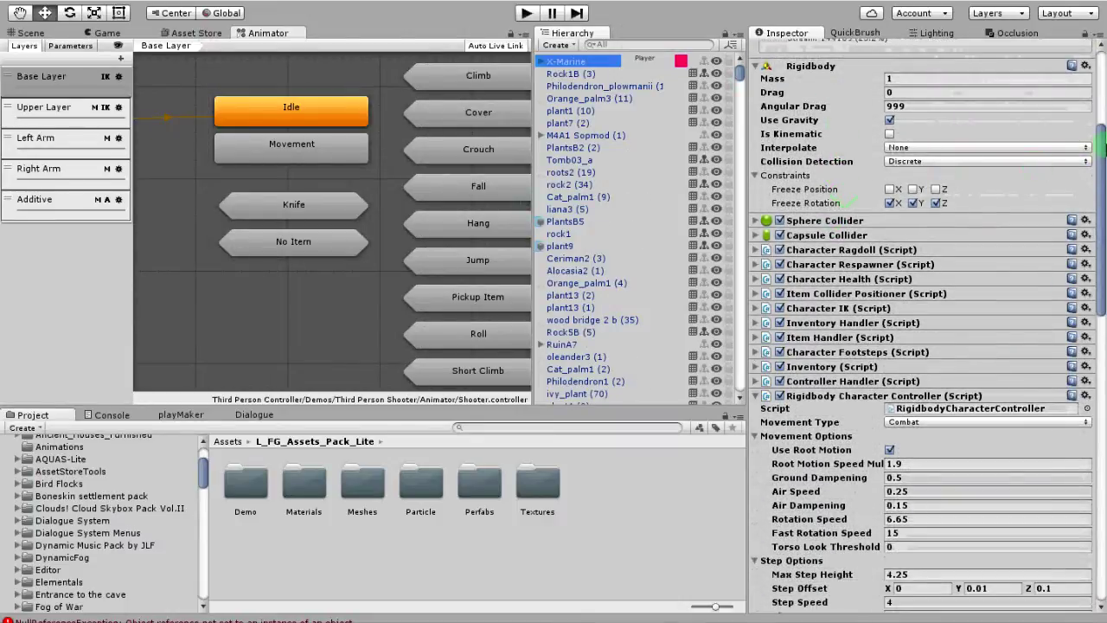
left_click(1102, 150)
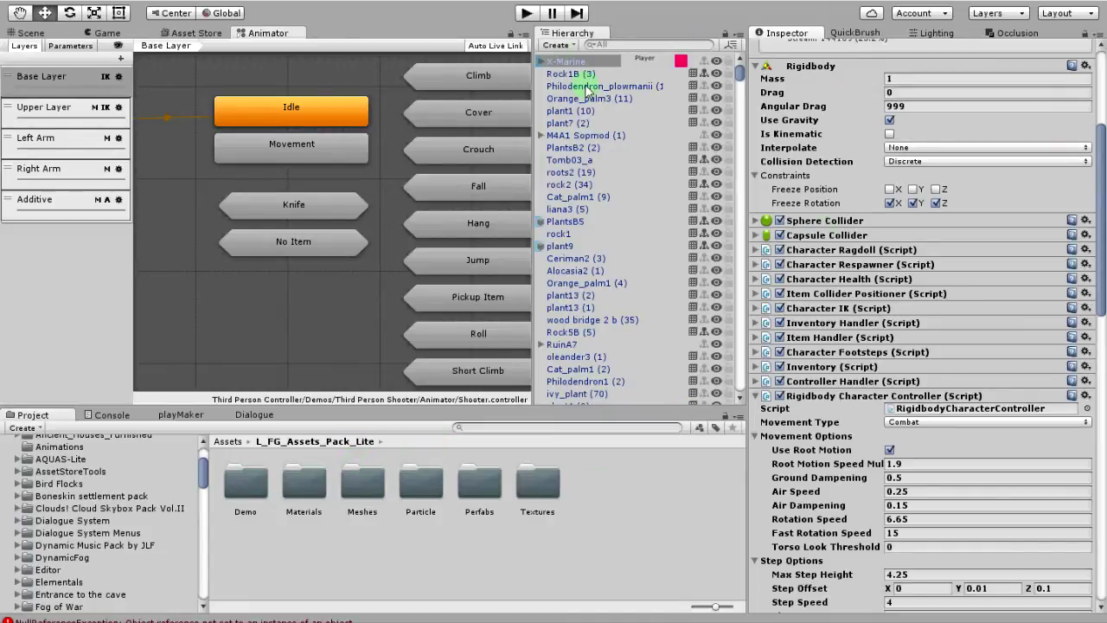
Open the import settings of X-Marine's source model and check its rig, keeping Humanoid as the animation type
scroll(820, 138, "up", 8)
left_click(862, 78)
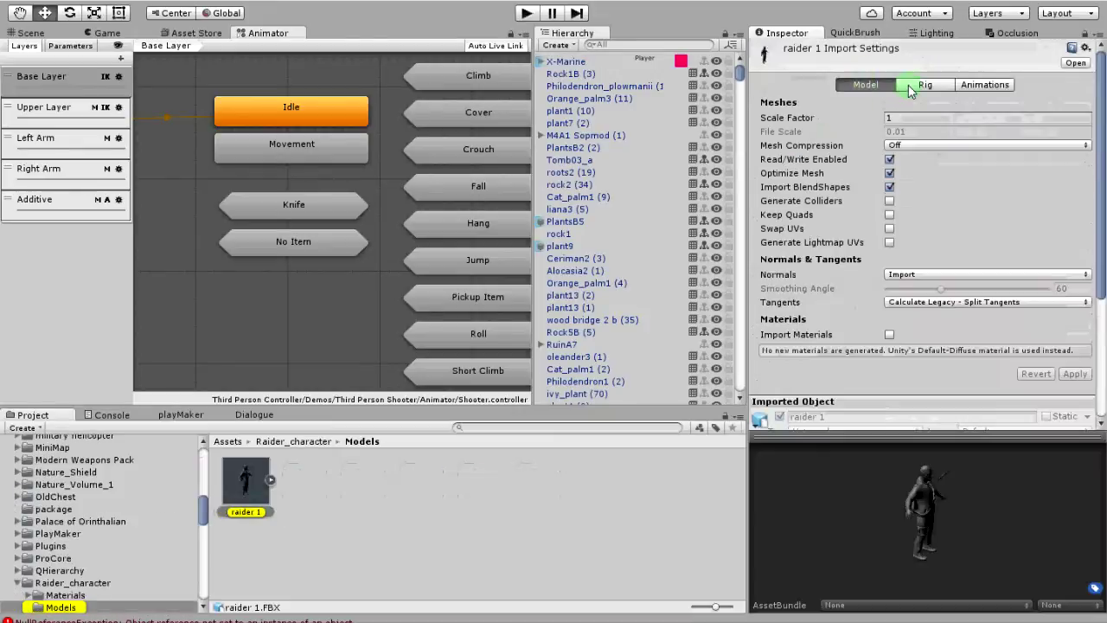
left_click(932, 85)
left_click(941, 101)
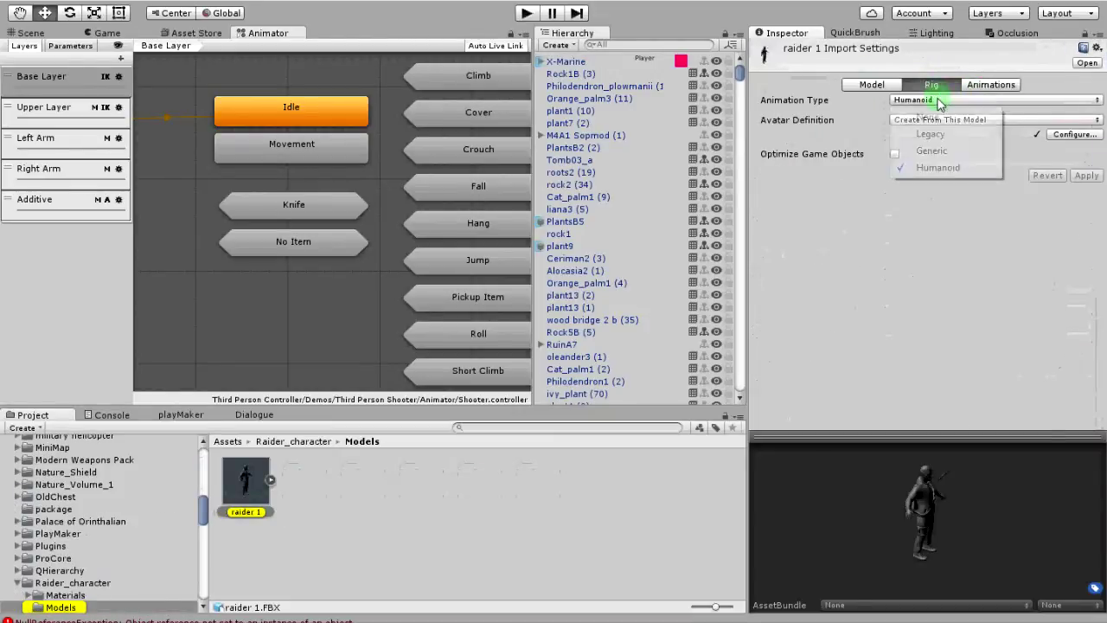
left_click(935, 168)
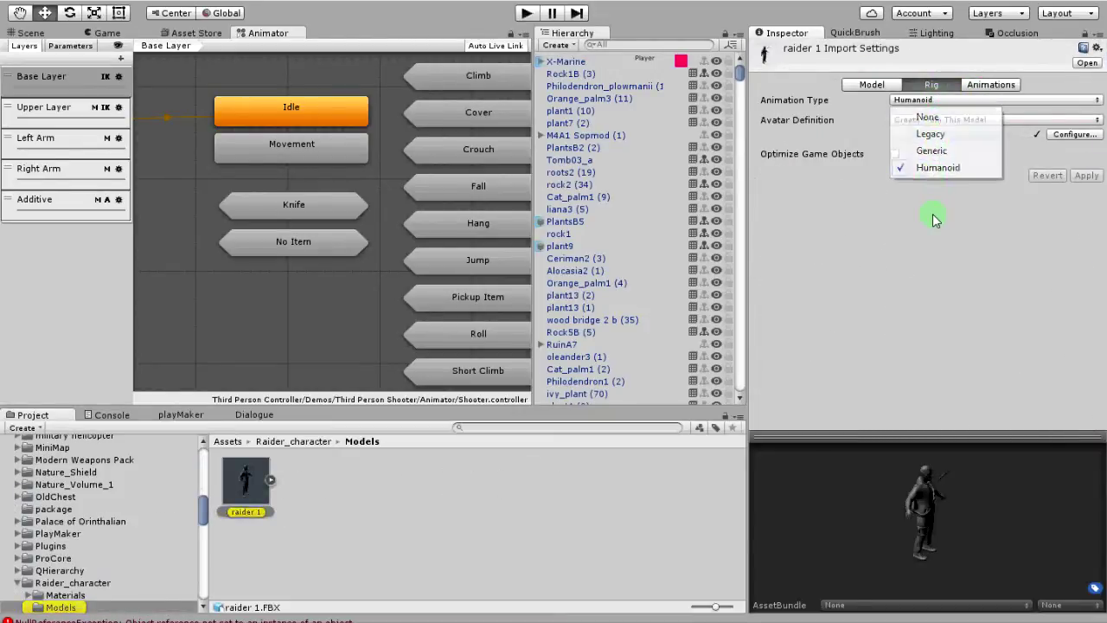
left_click(1087, 176)
left_click(856, 86)
left_click(799, 38)
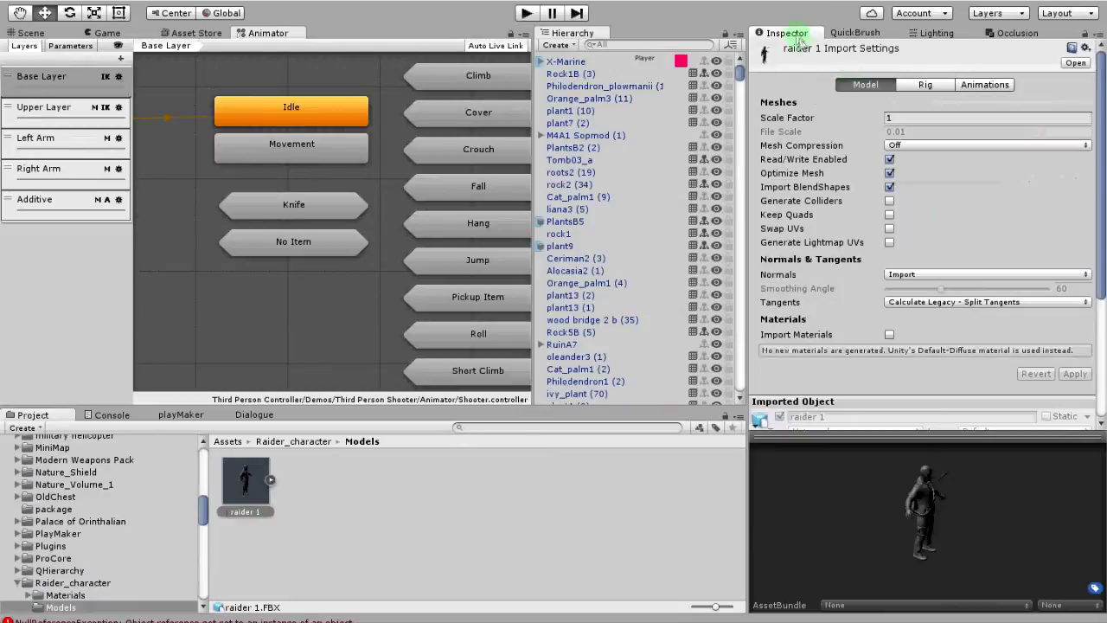
Reopen the Character Builder to view its Character assignment field, close it, and return to the raider 1 import settings
left_click(247, 2)
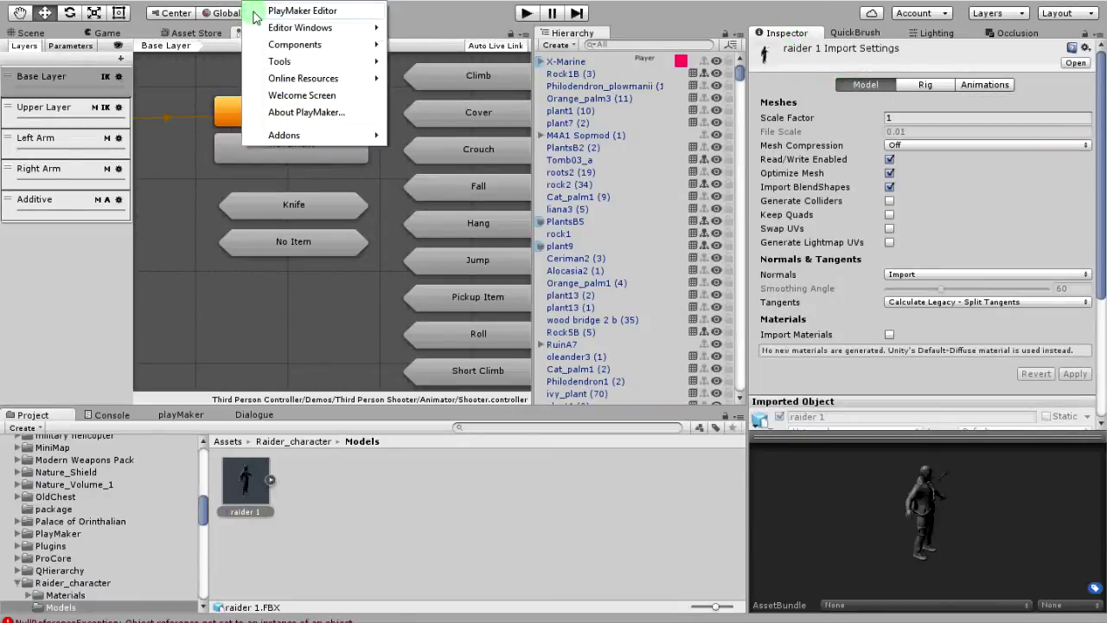
mouse_move(248, 17)
left_click(412, 32)
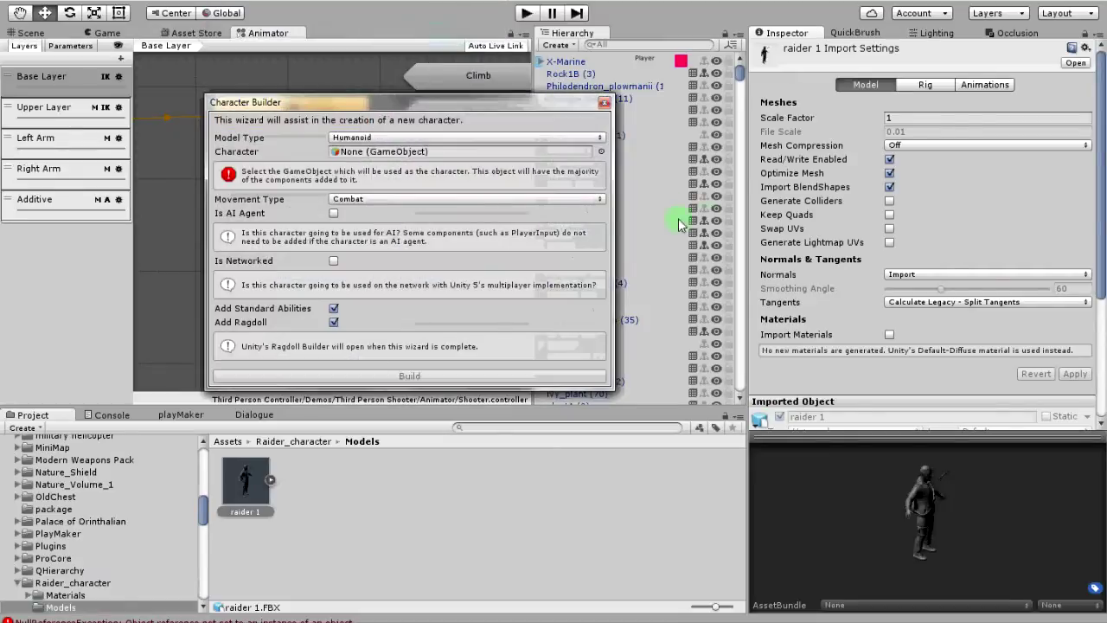
left_click(384, 153)
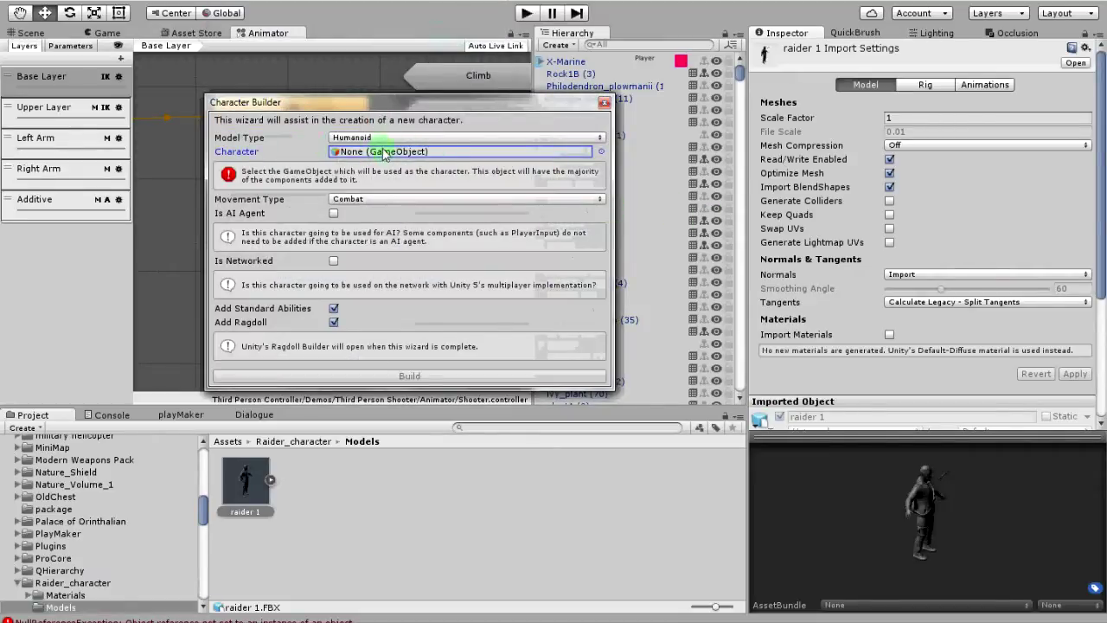
left_click(603, 103)
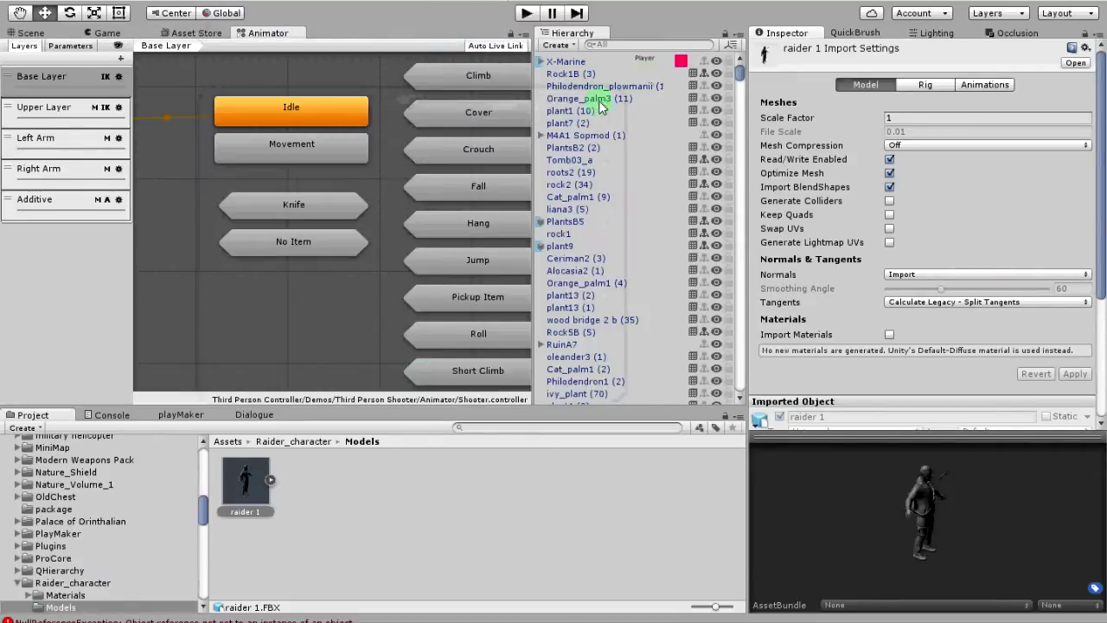
left_click(843, 34)
left_click(797, 34)
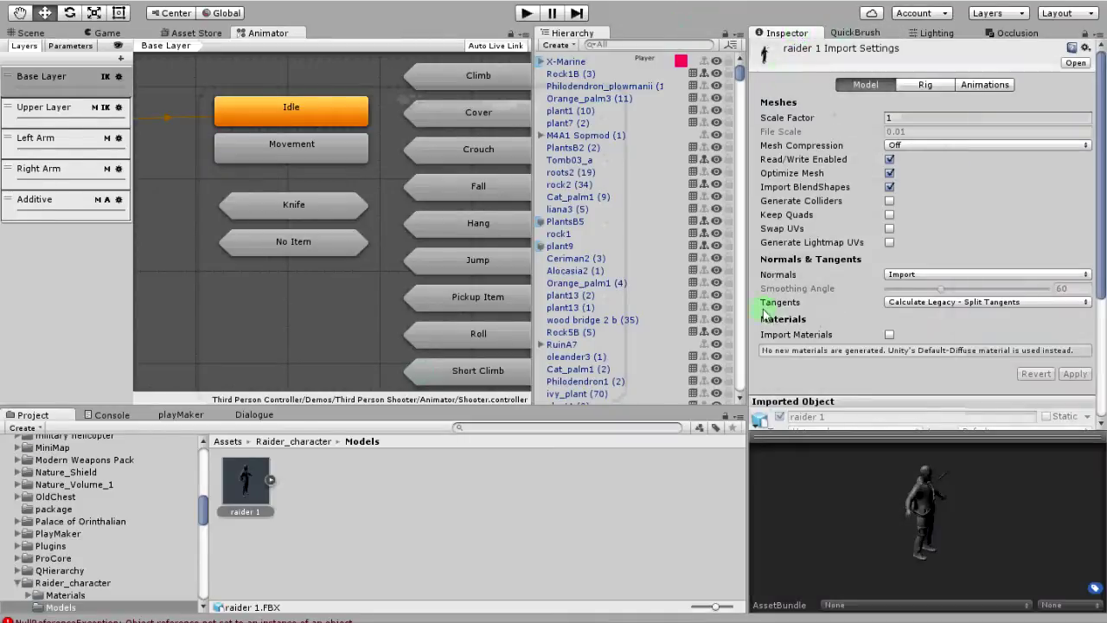
Select the Climb ability in X-Marine's Rigidbody Character Controller and view Climb among the addable abilities
left_click(572, 61)
scroll(892, 238, "down", 15)
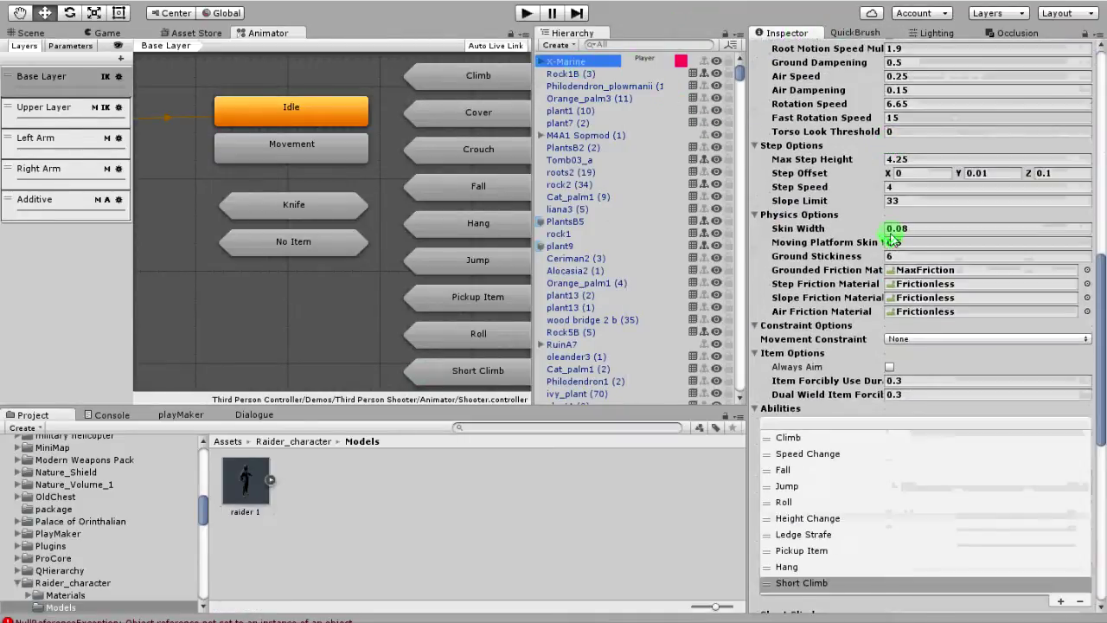
scroll(892, 238, "up", 5)
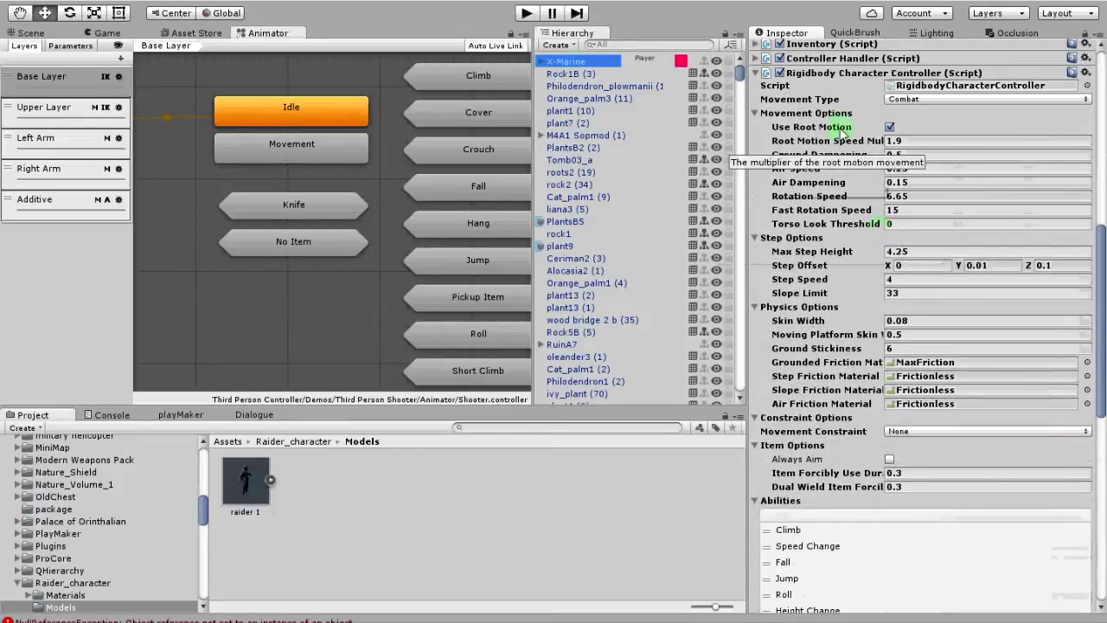
scroll(816, 225, "down", 5)
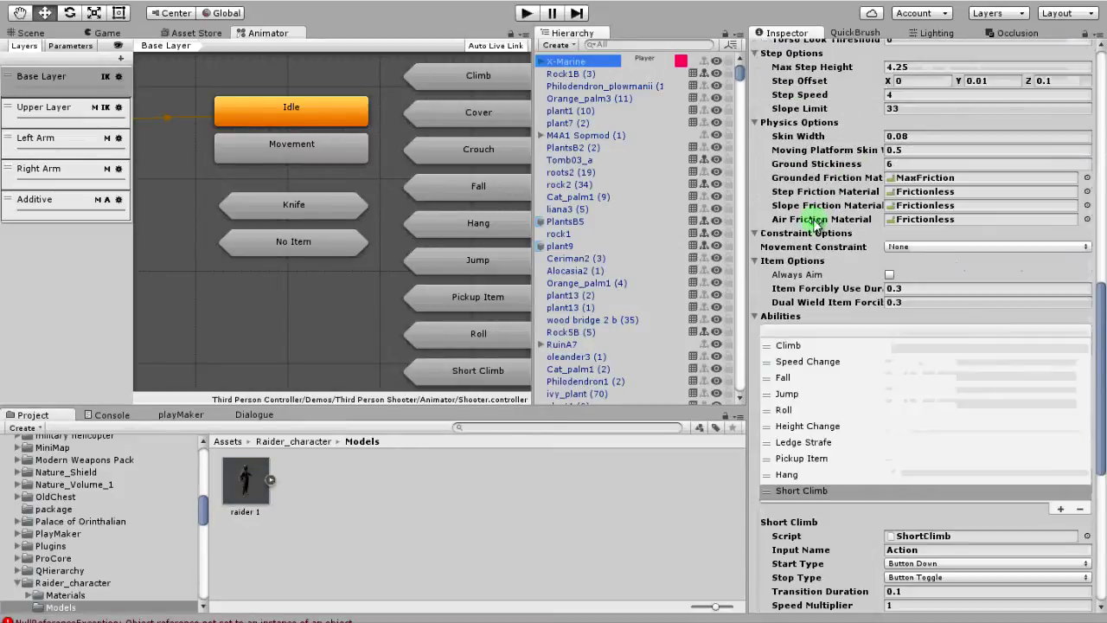
scroll(796, 281, "down", 2)
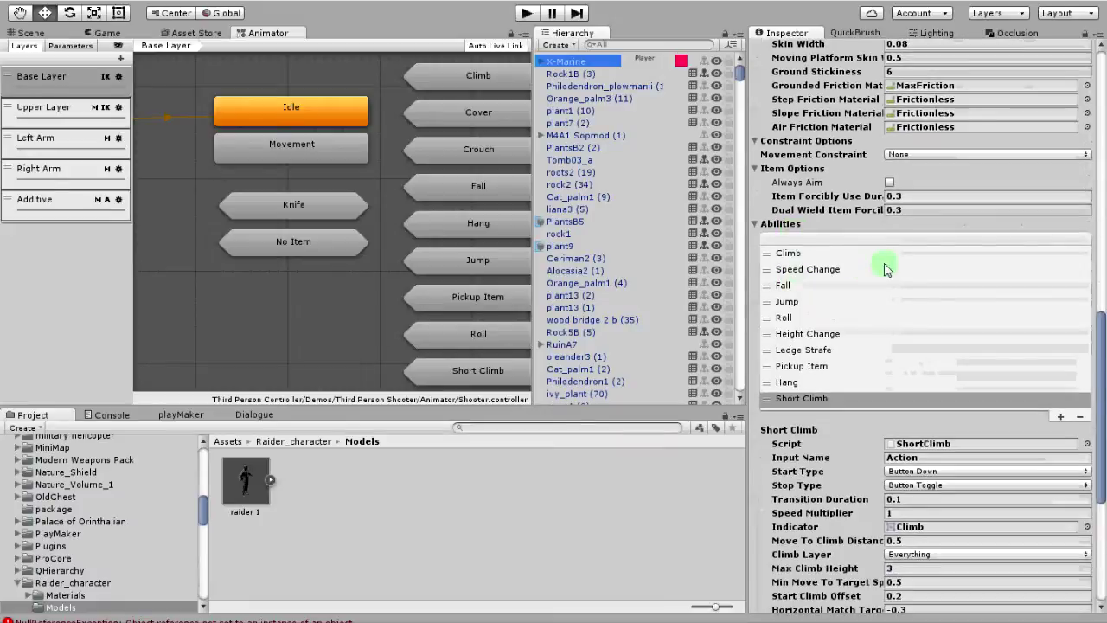
scroll(873, 363, "down", 2)
left_click(788, 208)
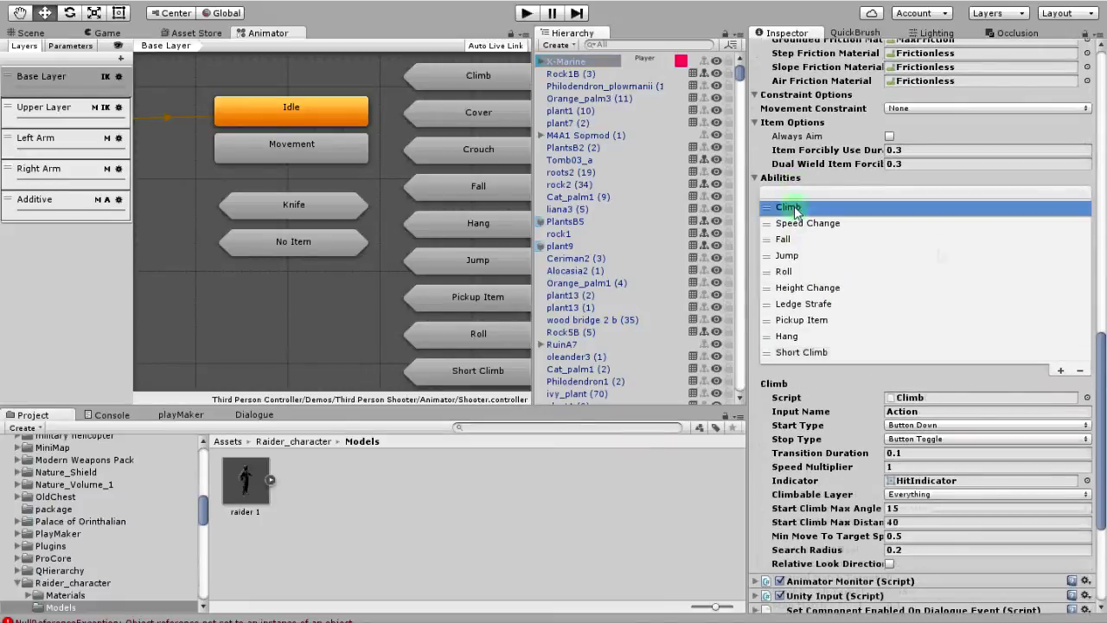
left_click(1060, 370)
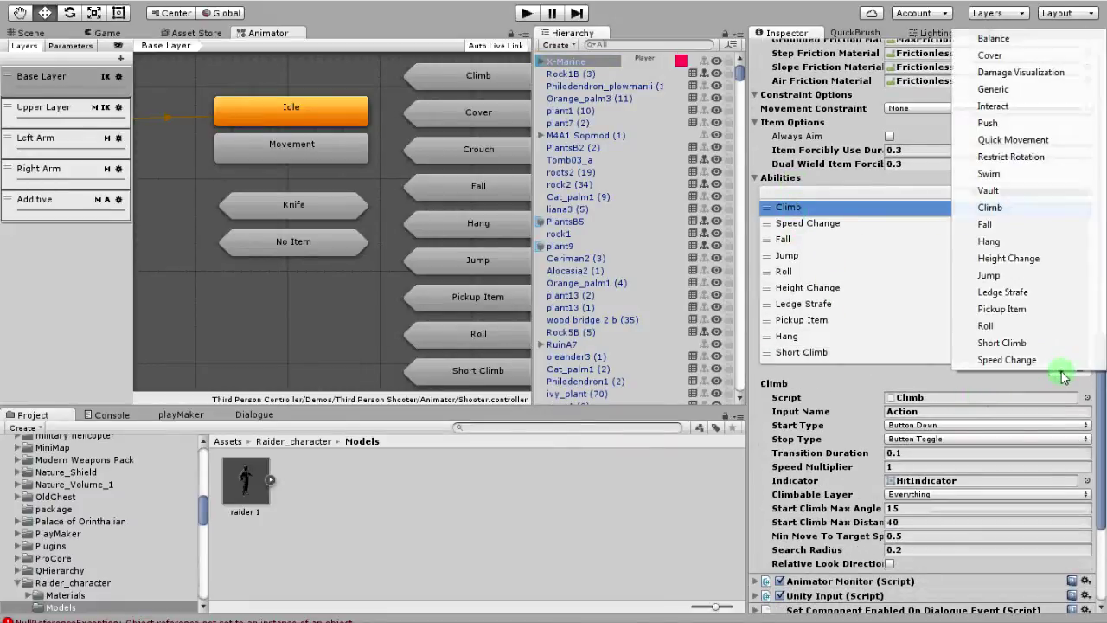
left_click(990, 207)
scroll(1024, 257, "down", 3)
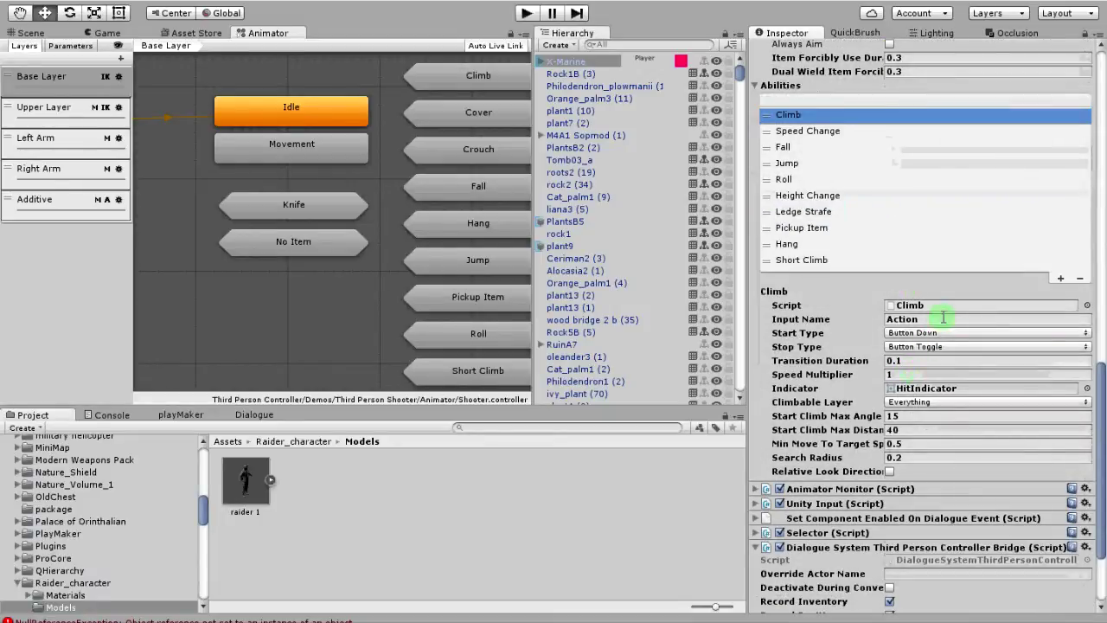
Examine the Climb ability's settings, keeping input name Action, start type Button Down, stop type Button Toggle and climbable layer Everything
left_click(848, 322)
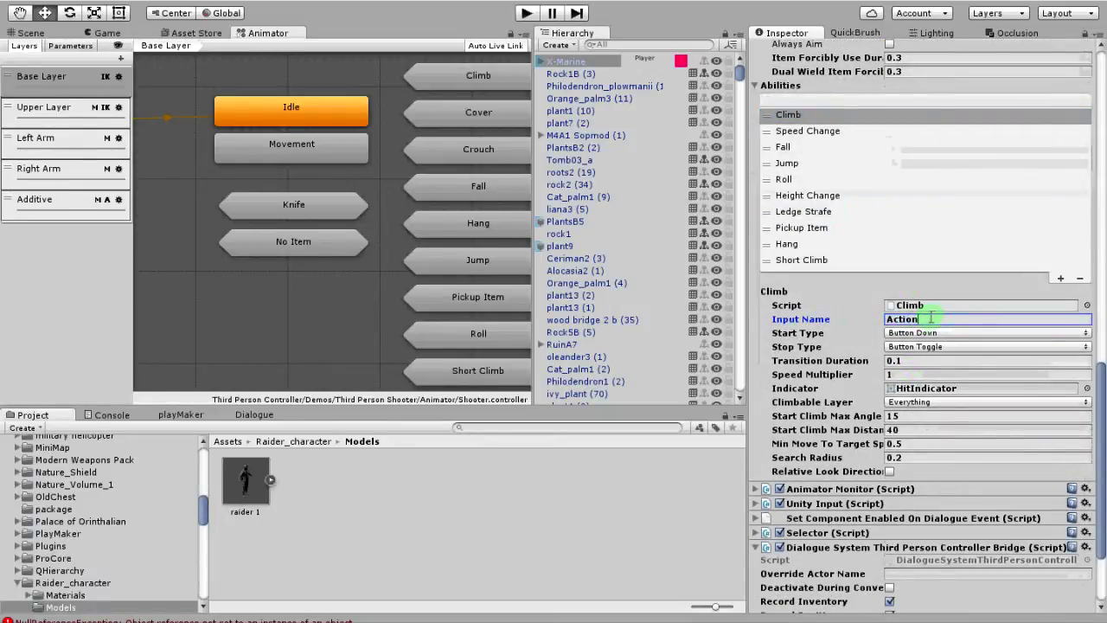
key("BackSpace")
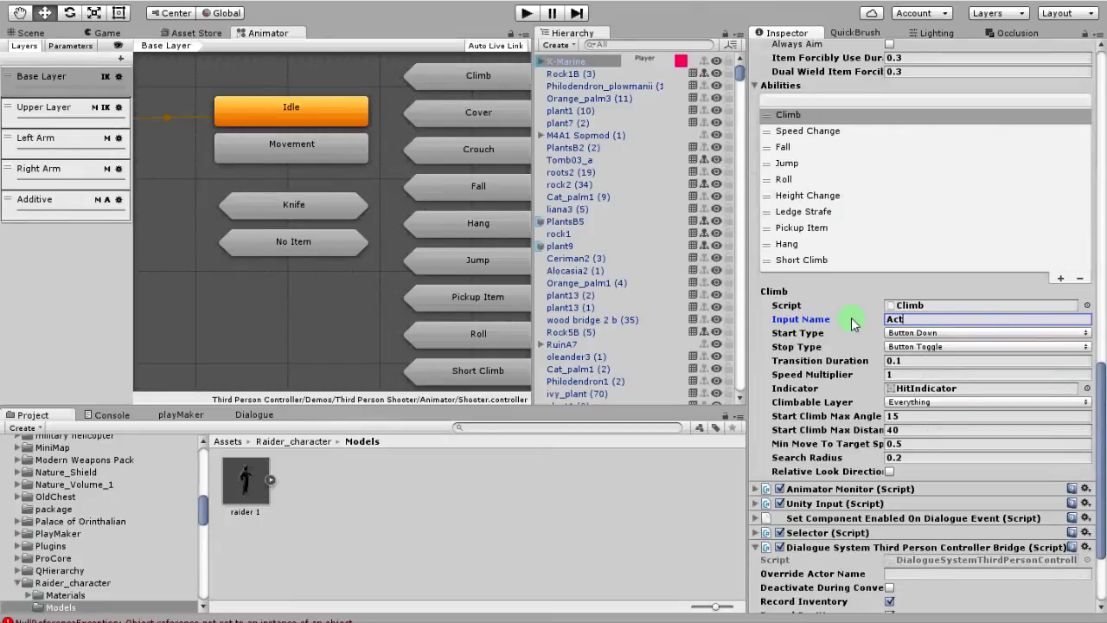
left_click(917, 333)
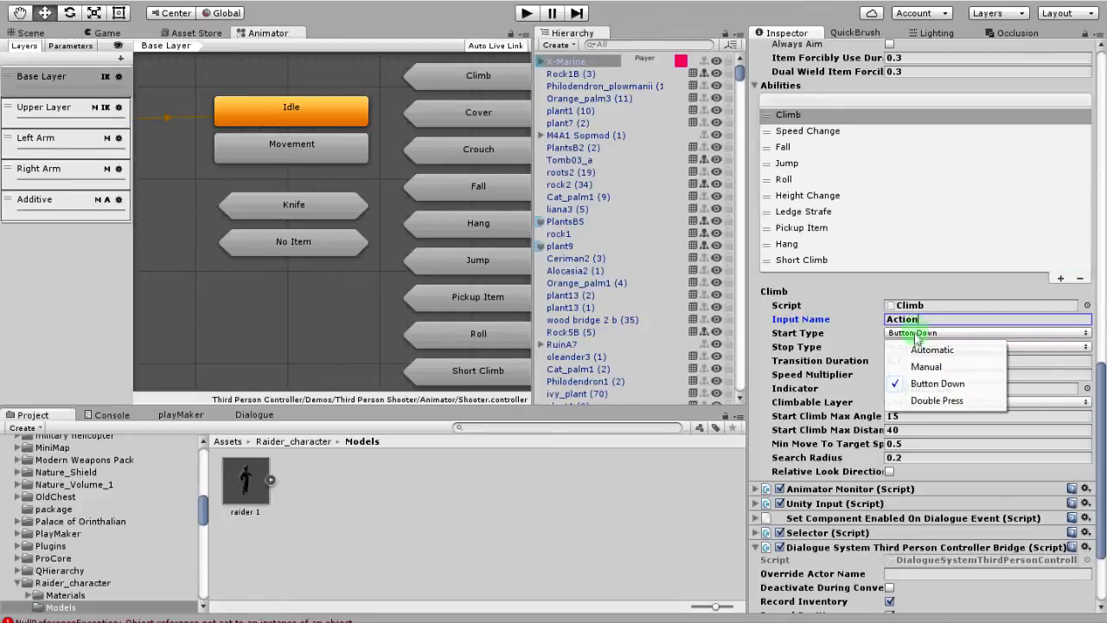
left_click(921, 383)
left_click(859, 350)
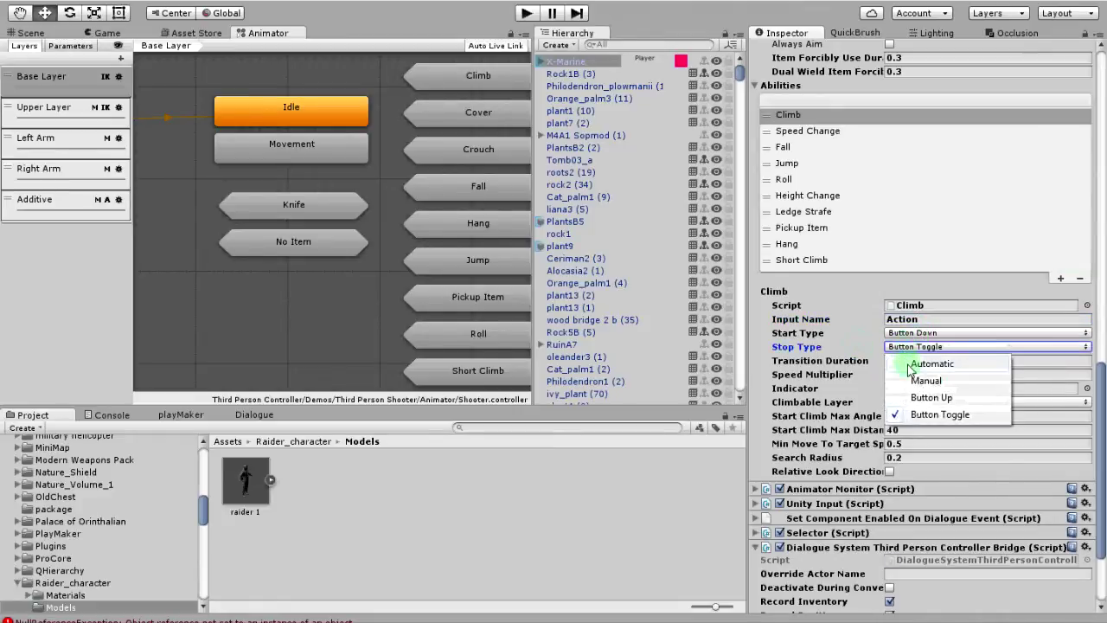
left_click(859, 367)
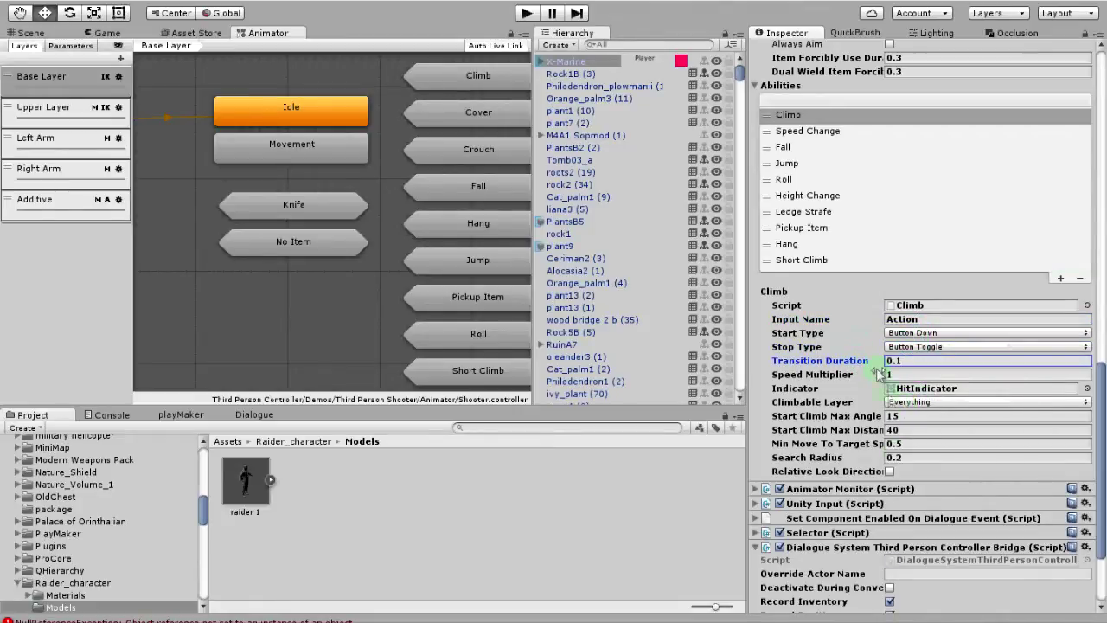
left_click(925, 403)
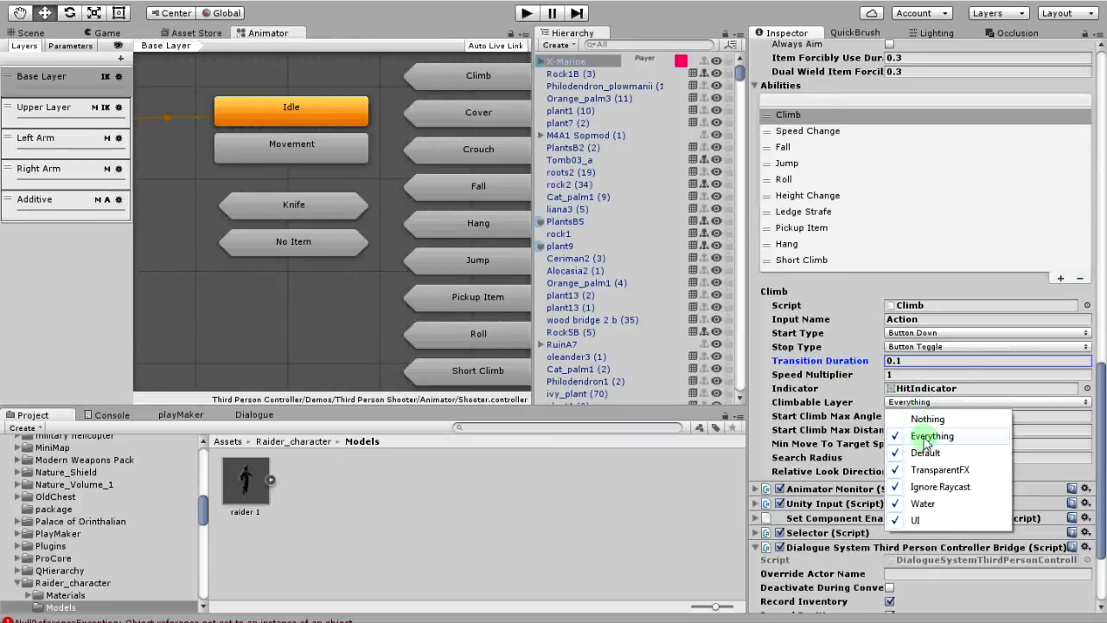
left_click(920, 433)
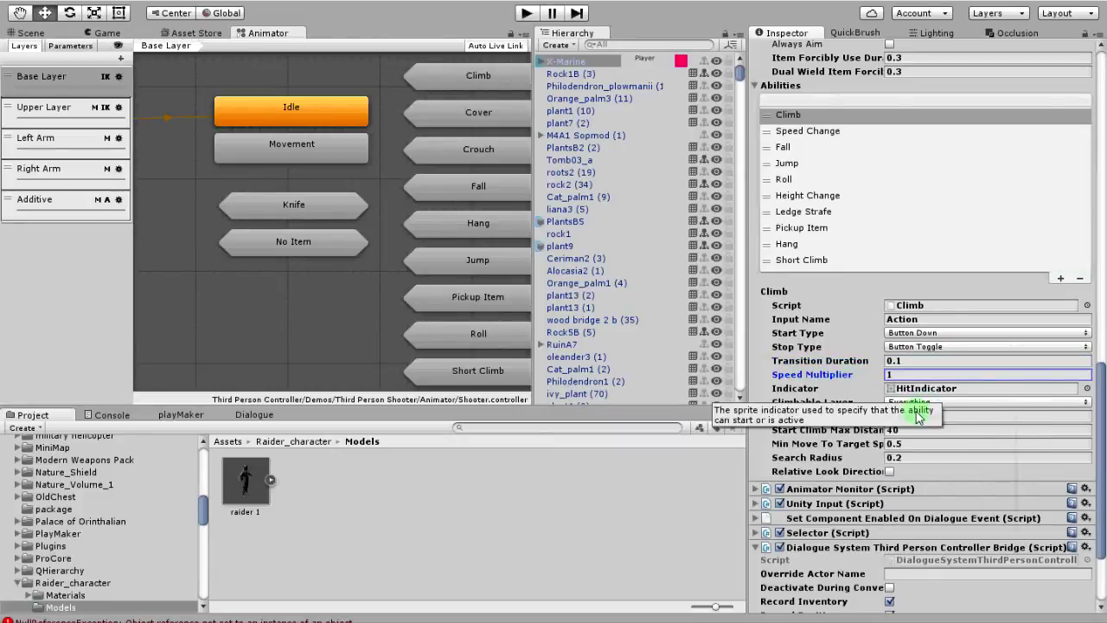
left_click(817, 362)
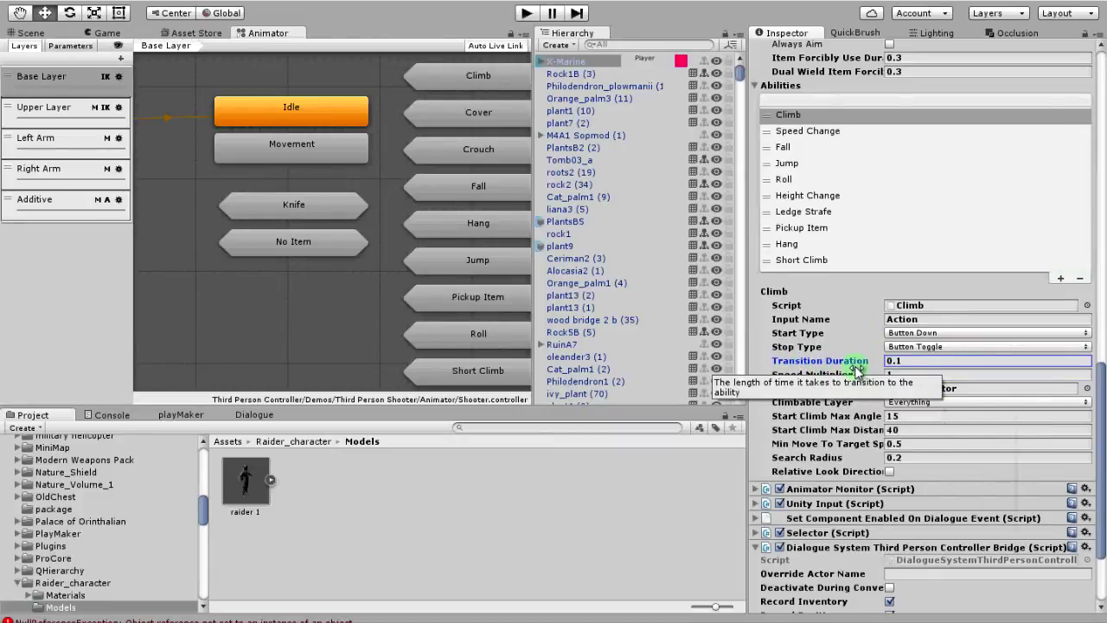
scroll(856, 370, "up", 5)
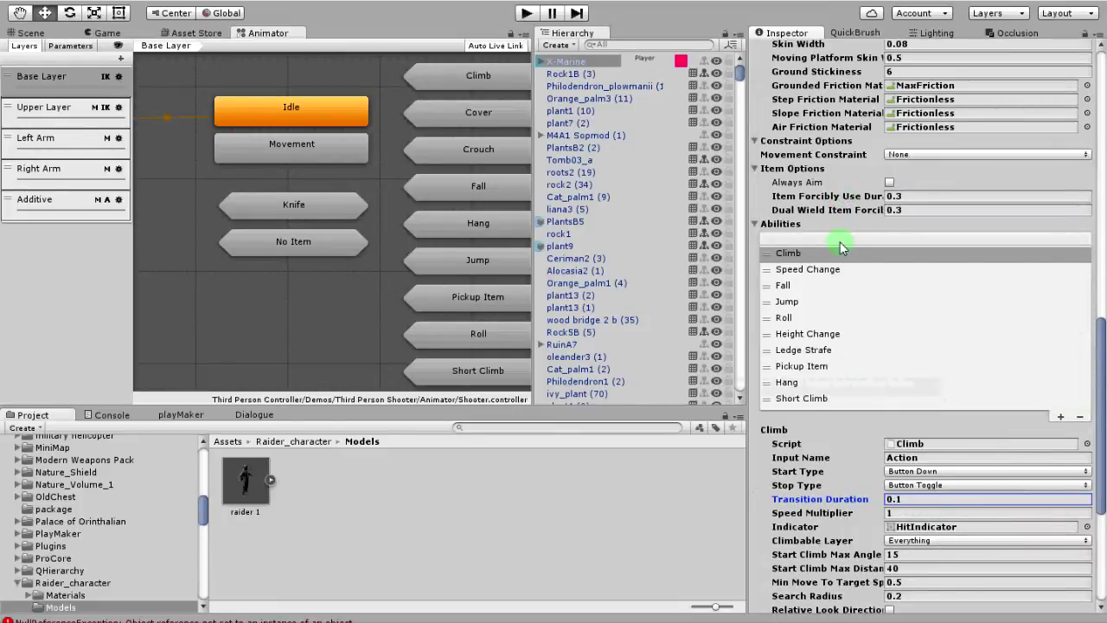
Switch to the Scene view and select the ladder to show its Box Collider and Climbable Object script
left_click(30, 33)
left_click(275, 218)
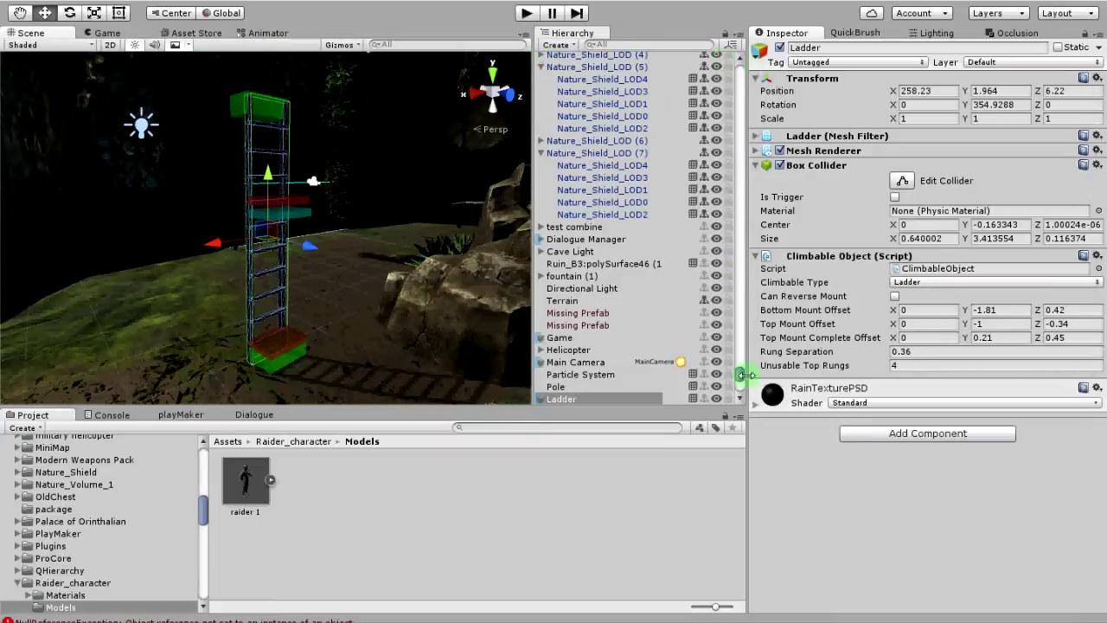
Reselect X-Marine and review the Climb ability's settings in its Rigidbody Character Controller
left_click_drag(741, 376, 744, 65)
left_click(616, 62)
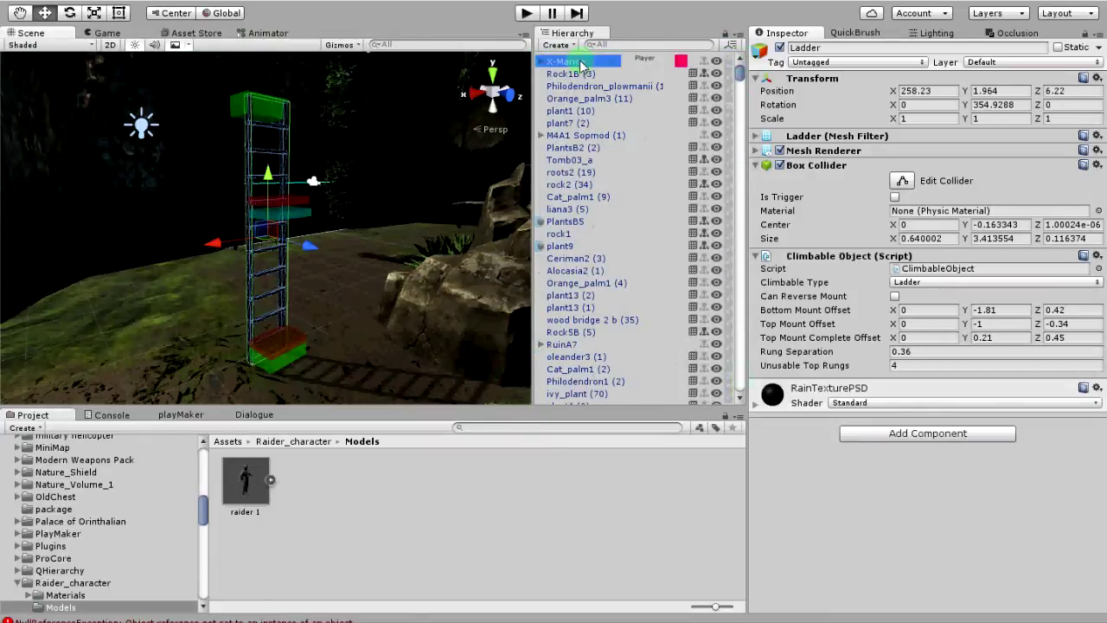
scroll(832, 404, "down", 15)
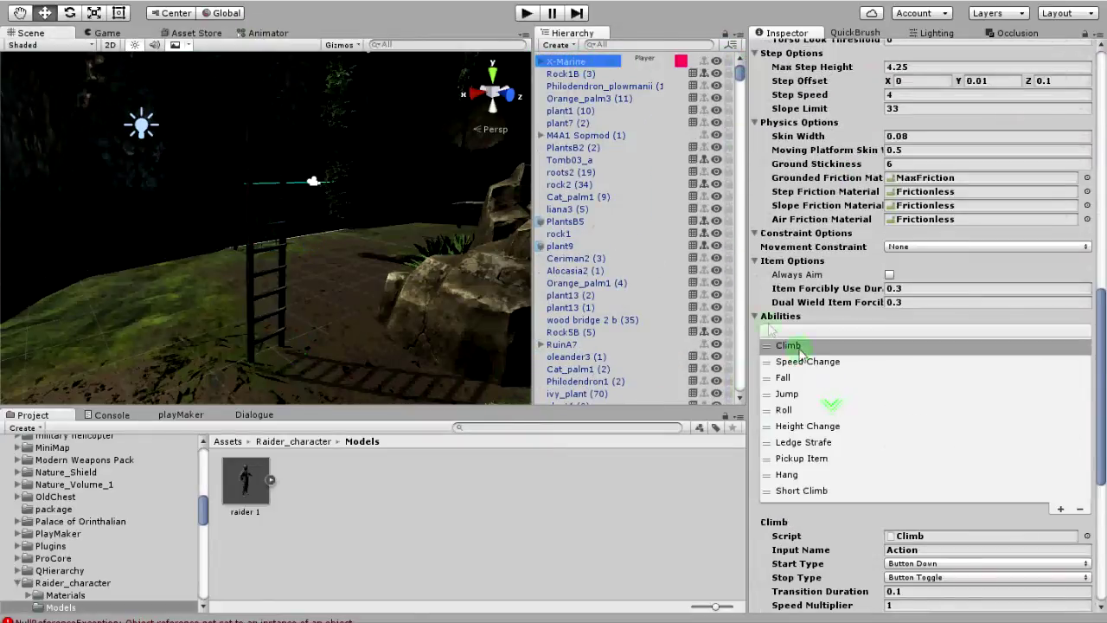
scroll(847, 374, "down", 3)
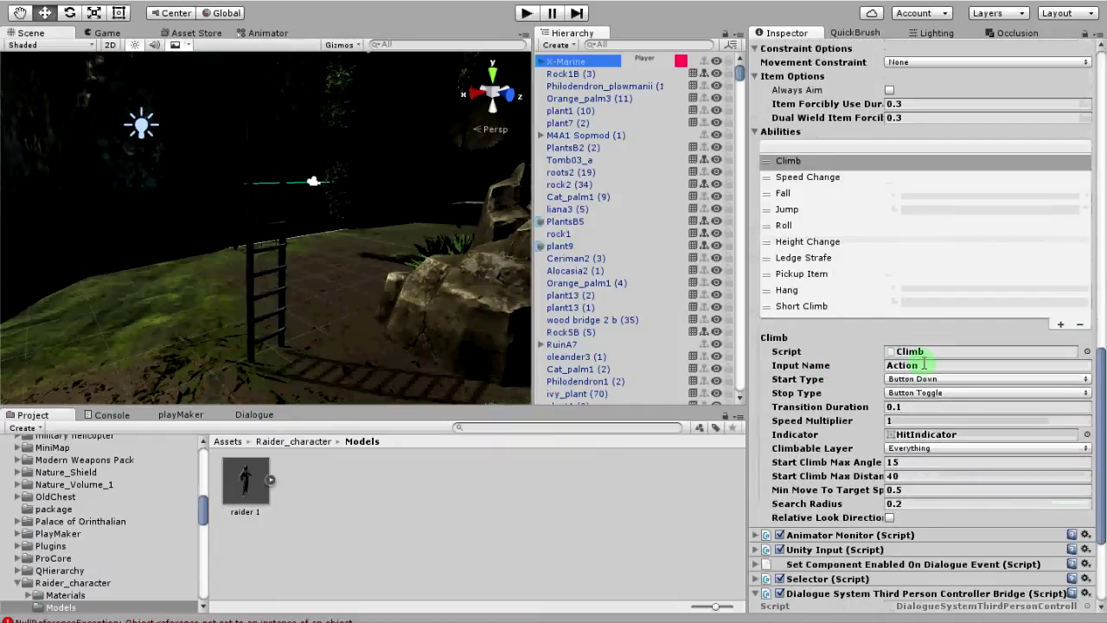
Review the Climb ability's input name and compare it with the settings of Roll, Jump, Fall and Speed Change
left_click(923, 365)
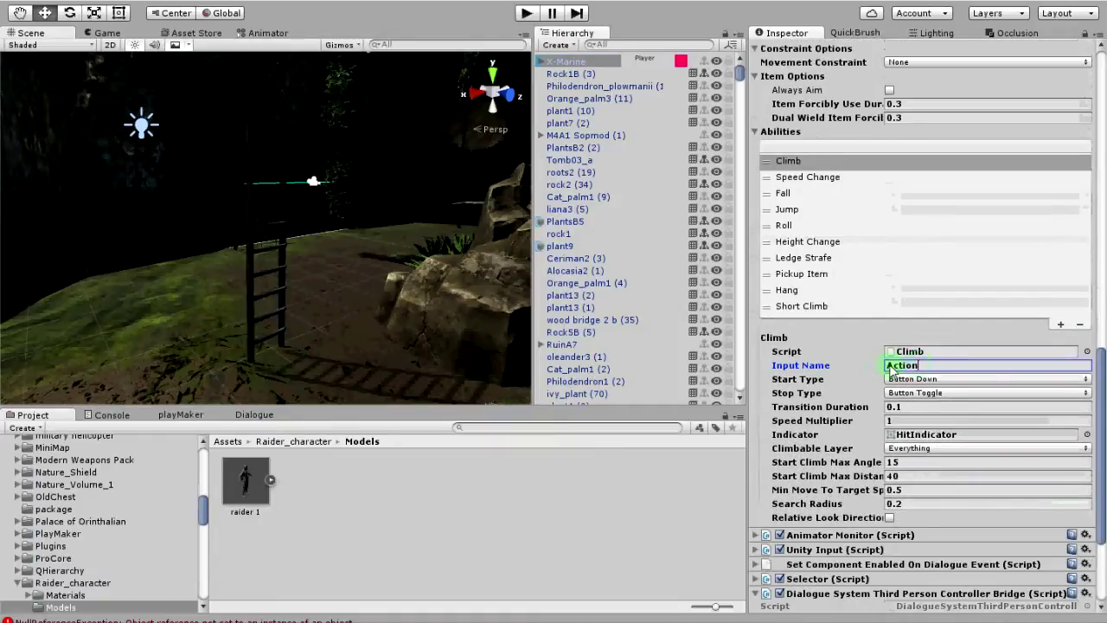
left_click_drag(890, 367, 823, 366)
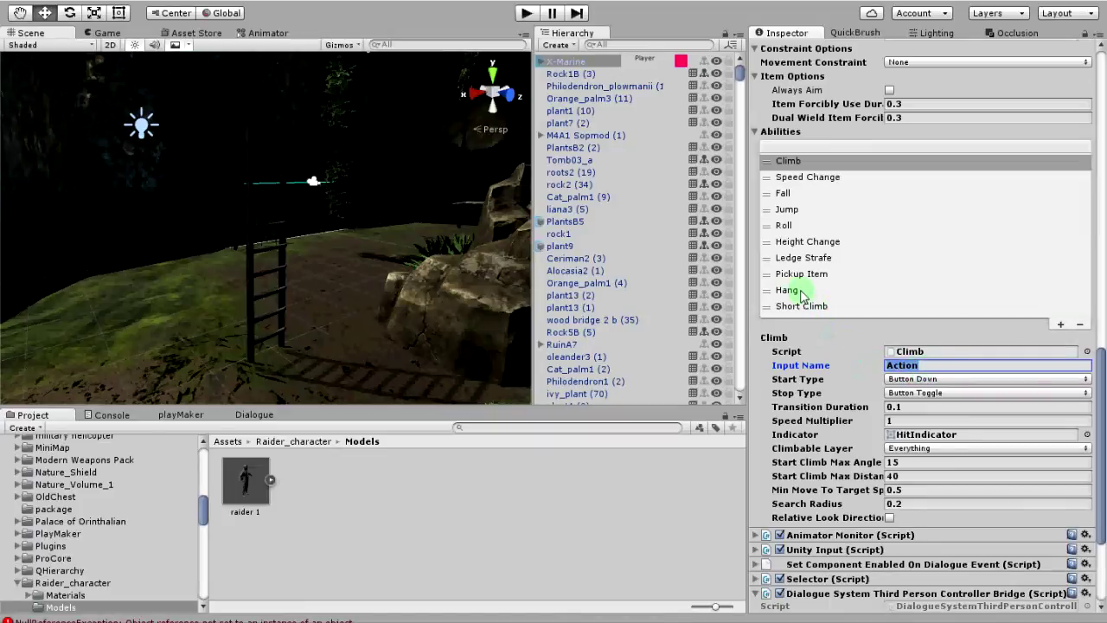
left_click(783, 226)
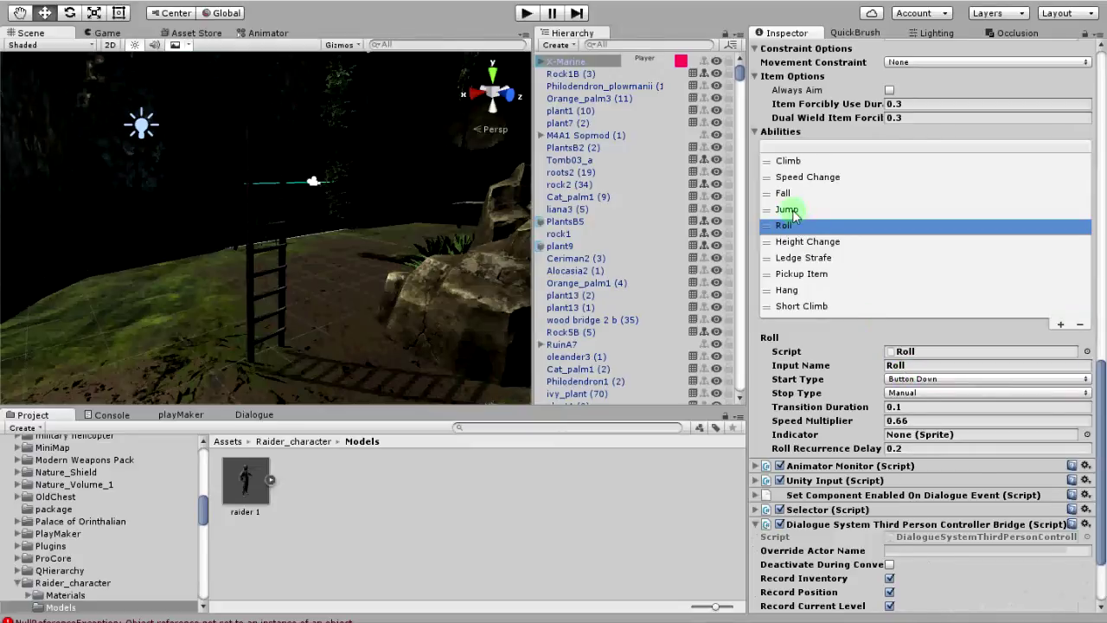
left_click(792, 211)
left_click(783, 193)
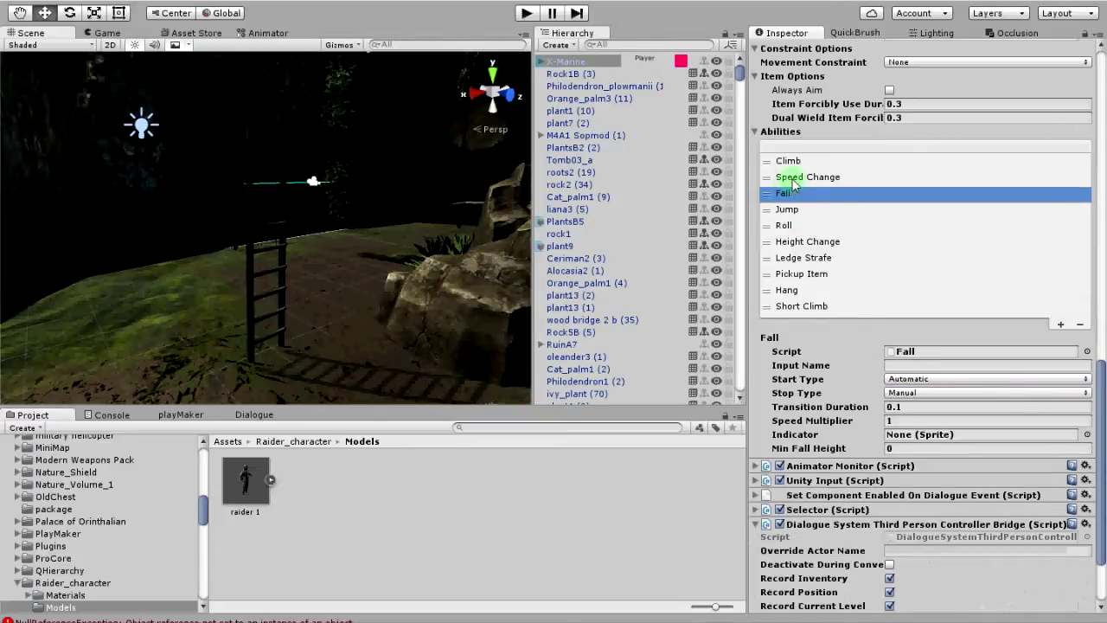
left_click(791, 179)
left_click(791, 162)
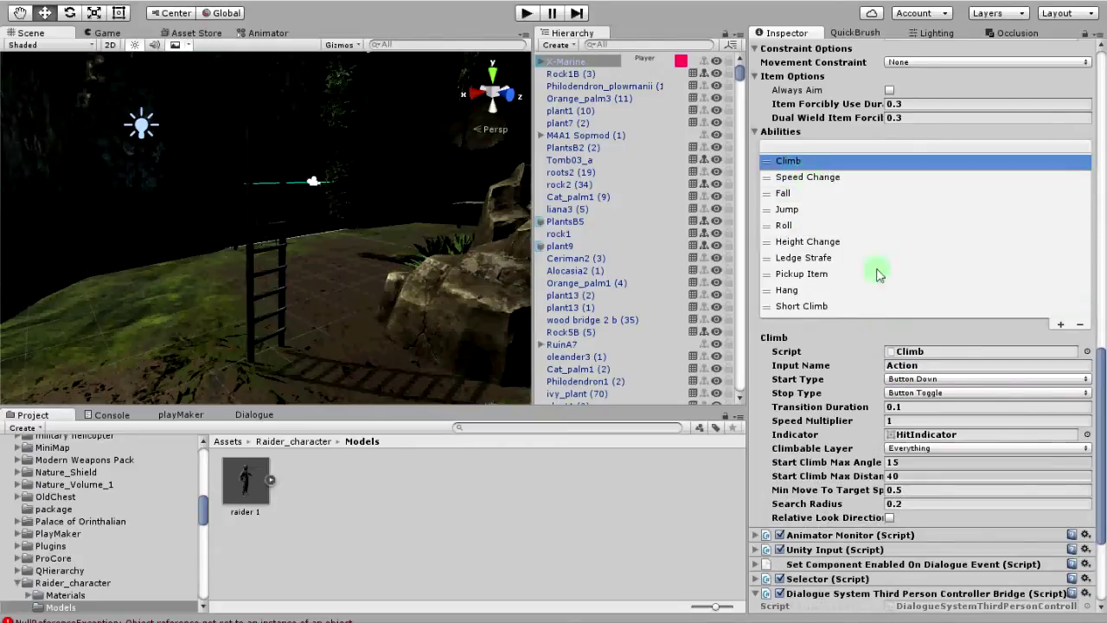
left_click(908, 365)
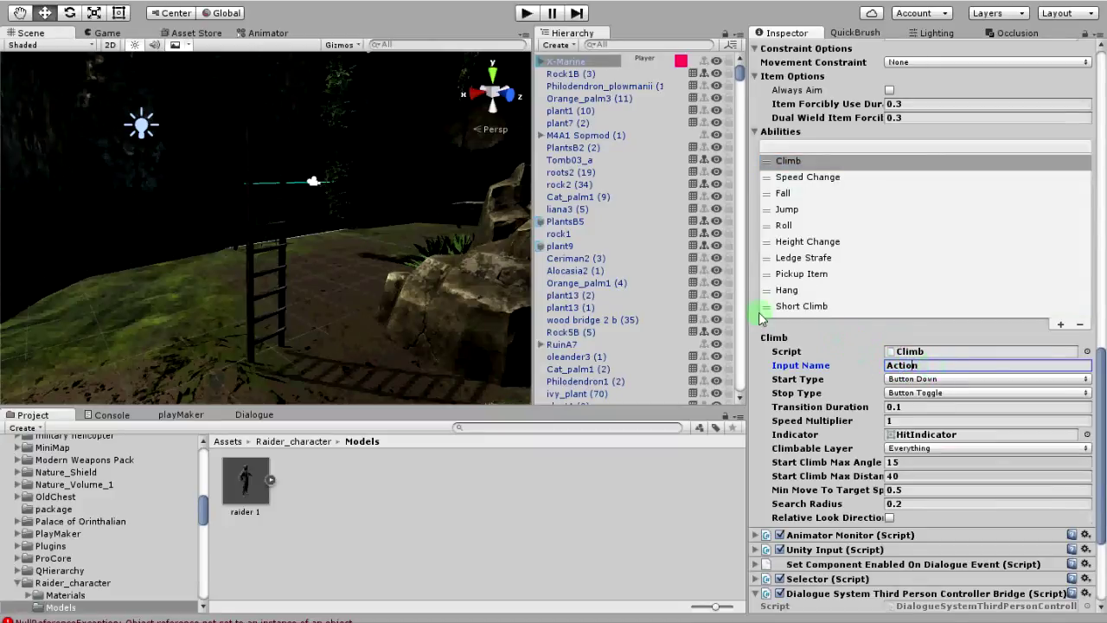
Open the project's Input Manager and examine the Action axis, particularly the positive button assigned to it
left_click(39, 2)
mouse_move(109, 385)
left_click(272, 381)
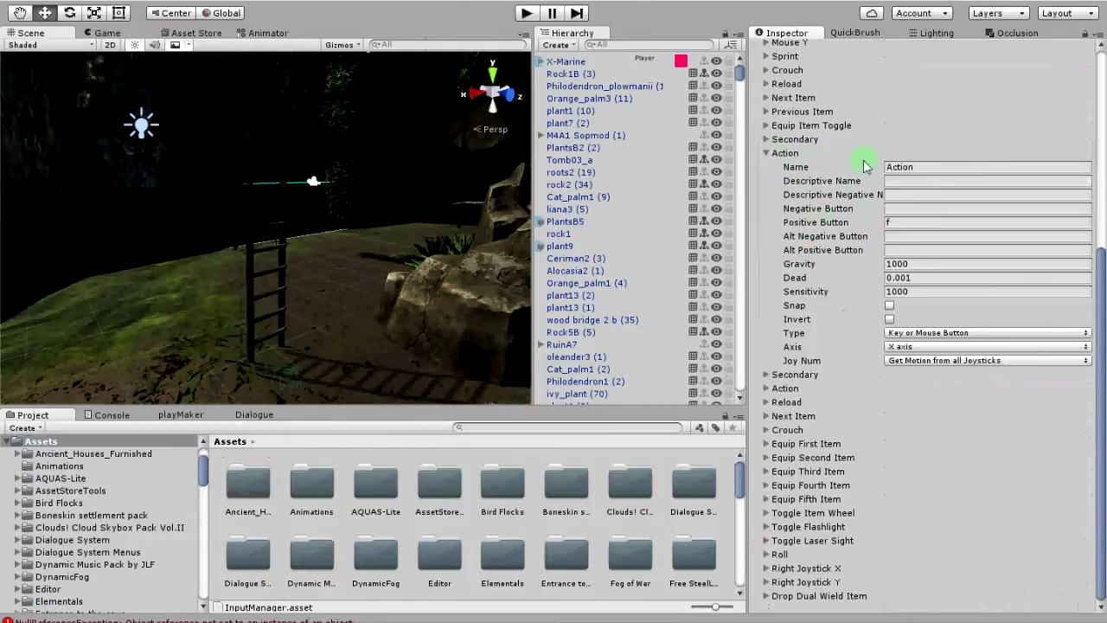
left_click(893, 221)
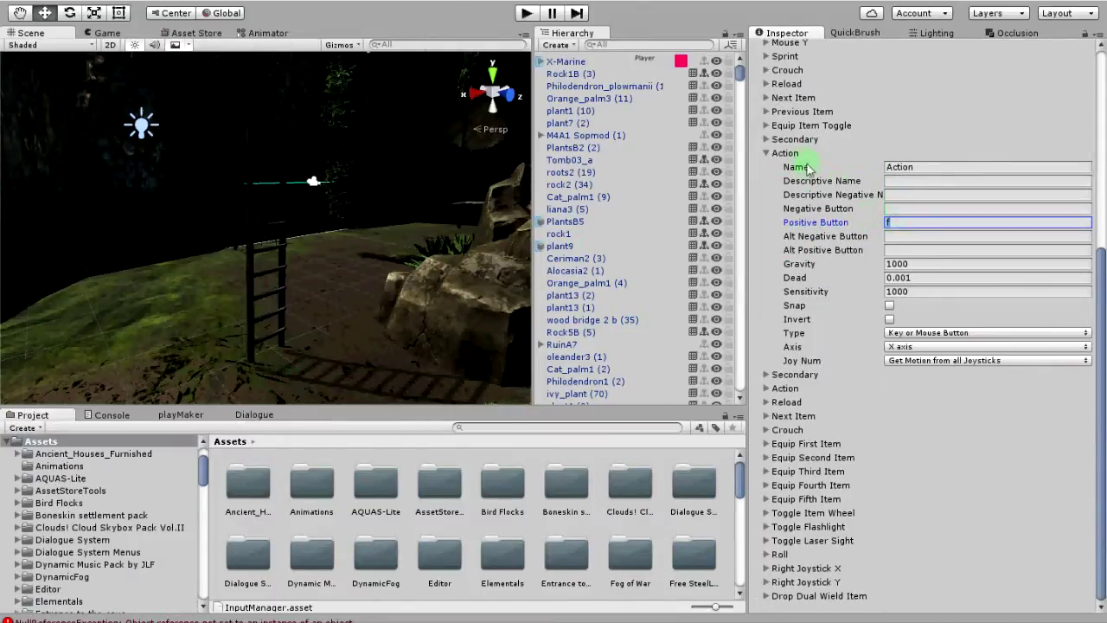
left_click(842, 154)
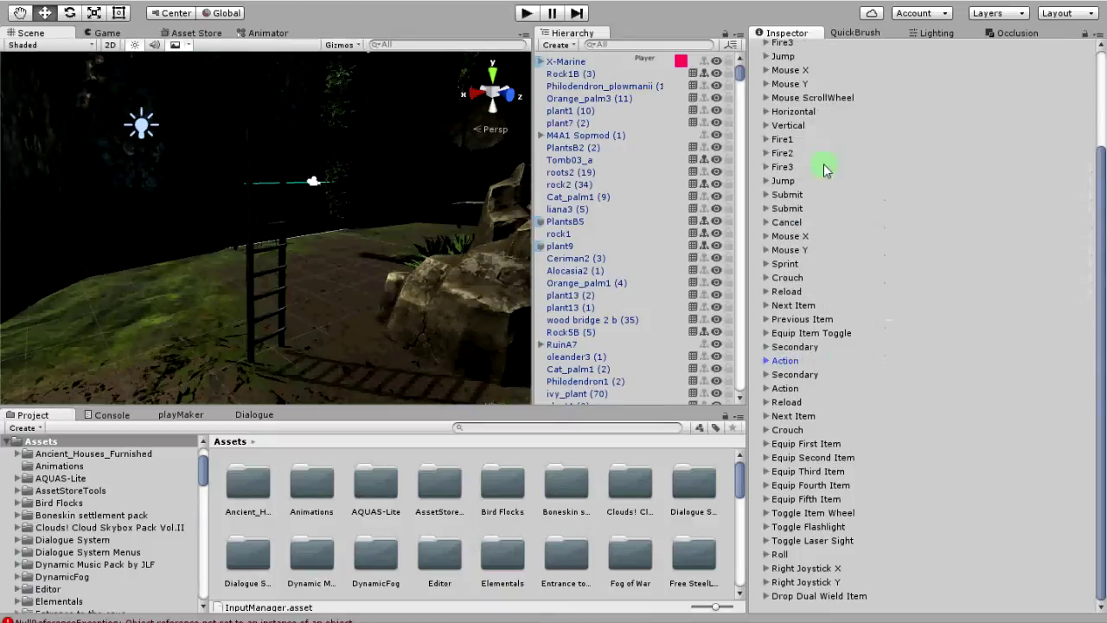
left_click(766, 361)
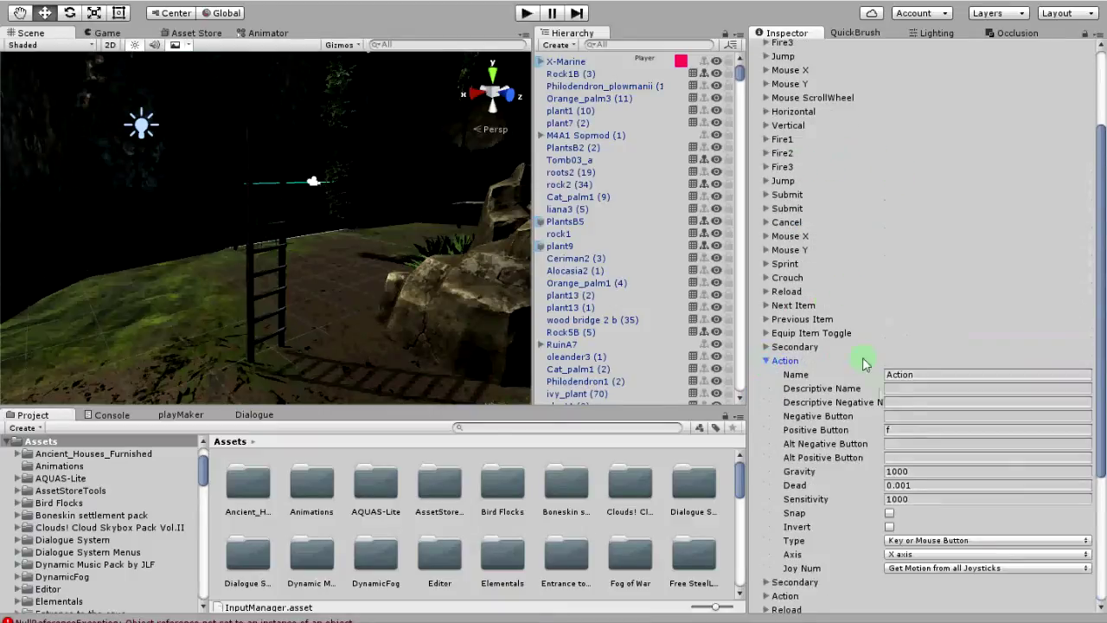
left_click(899, 430)
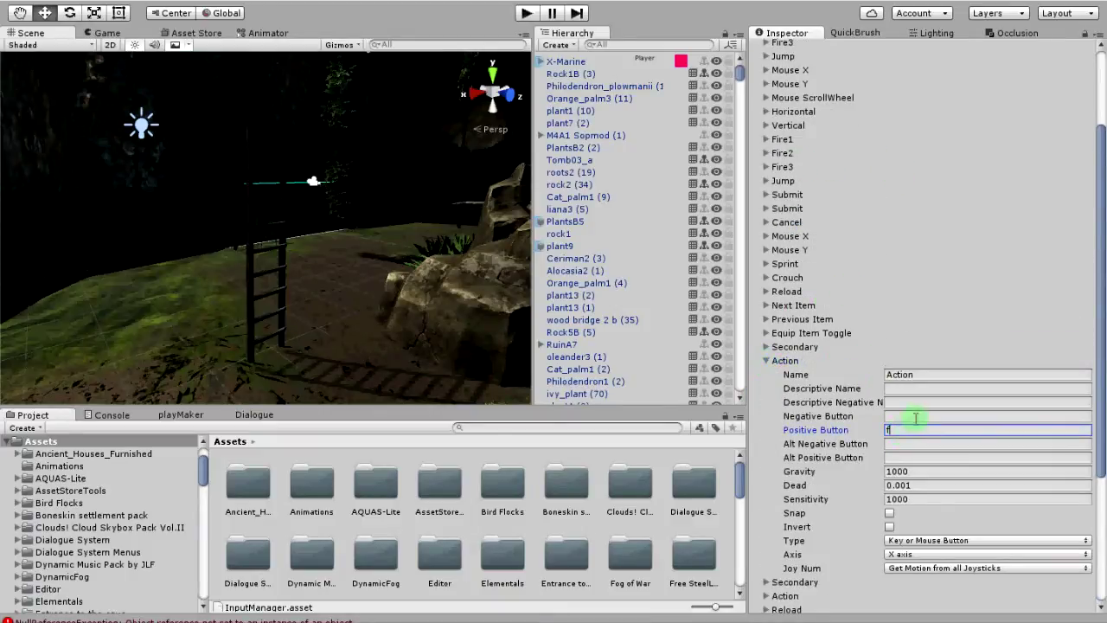
scroll(912, 172, "up", 1)
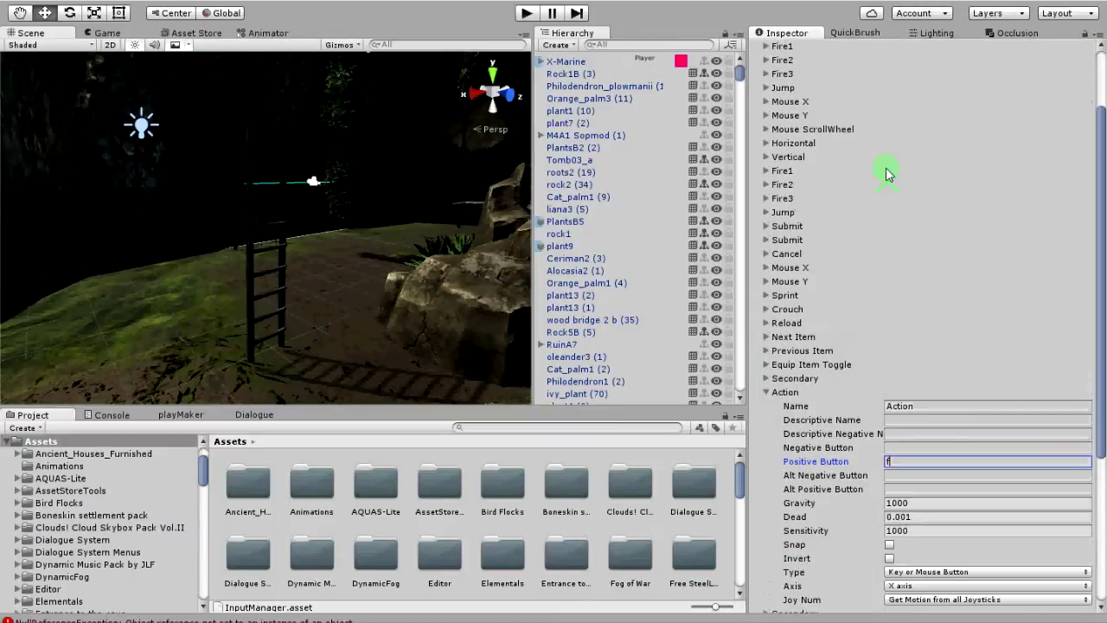
scroll(834, 234, "up", 2)
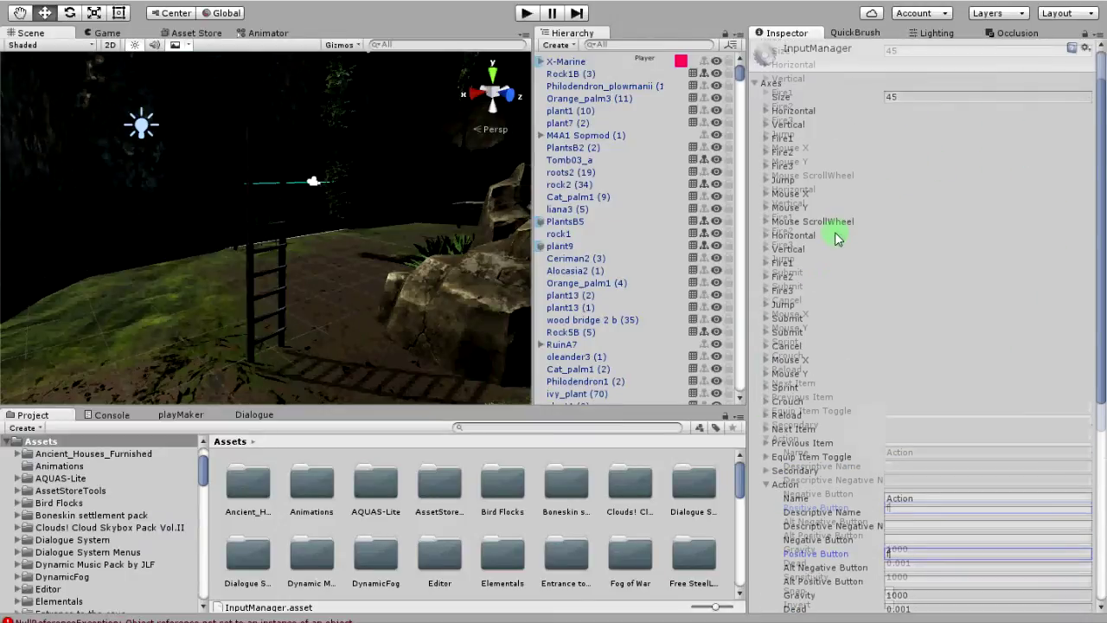
scroll(895, 181, "up", 2)
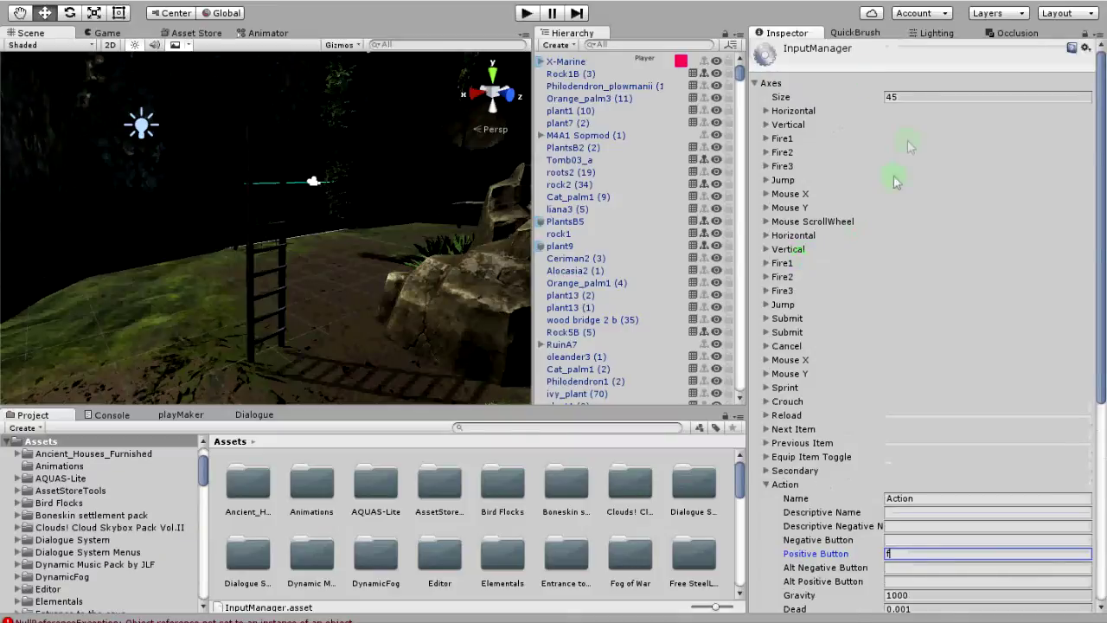
Review X-Marine's Rigidbody Character Controller and select the ladder in the scene to show its Climbable Object script
left_click(564, 62)
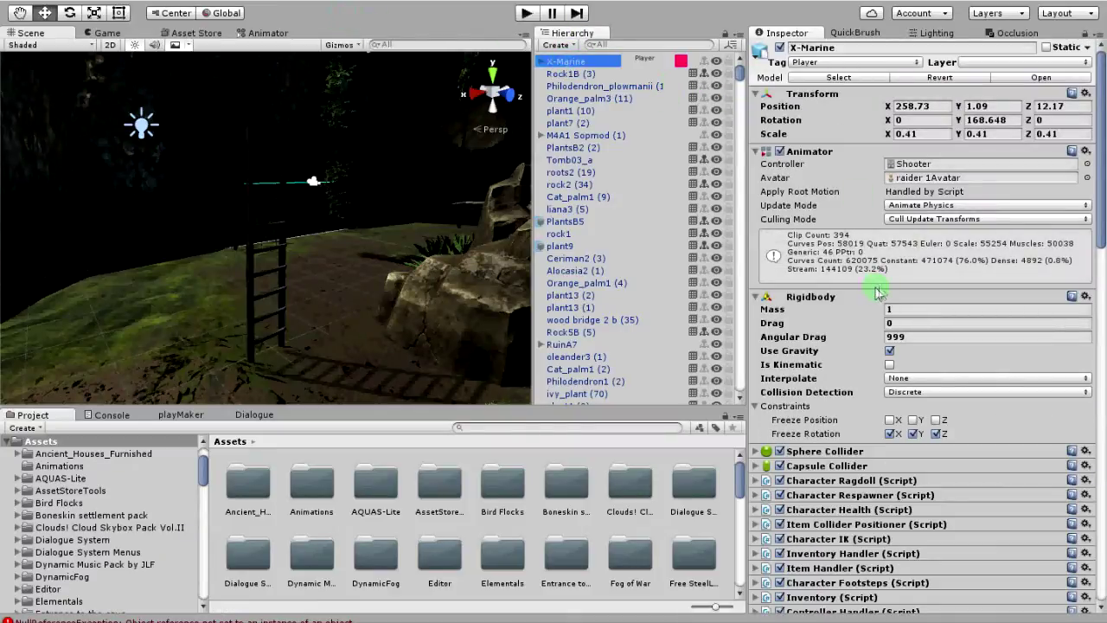
scroll(835, 363, "down", 10)
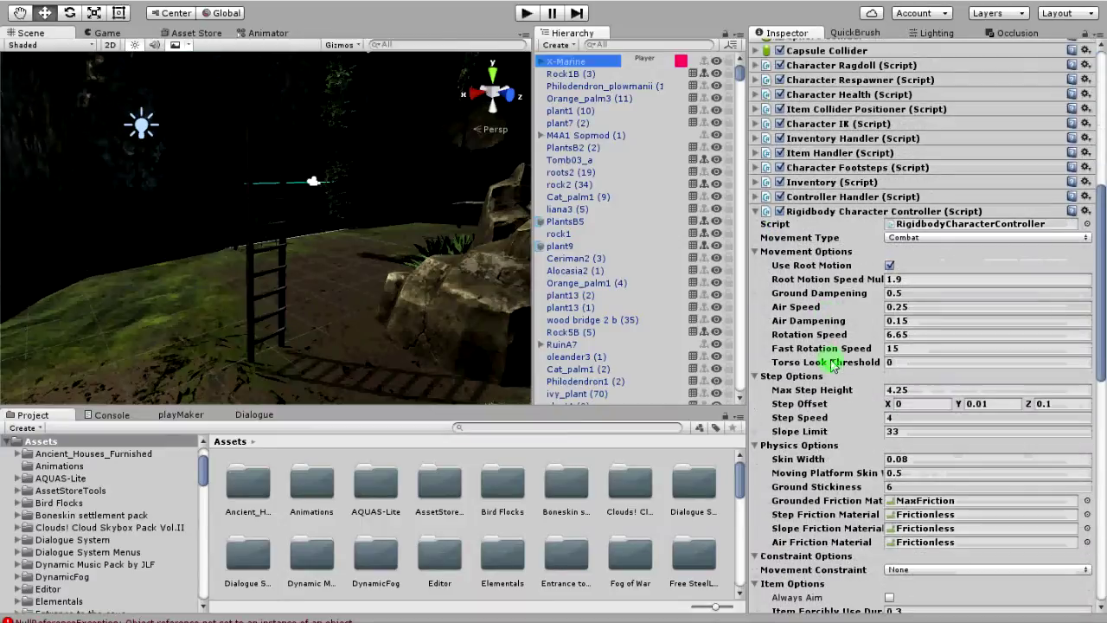
left_click(281, 212)
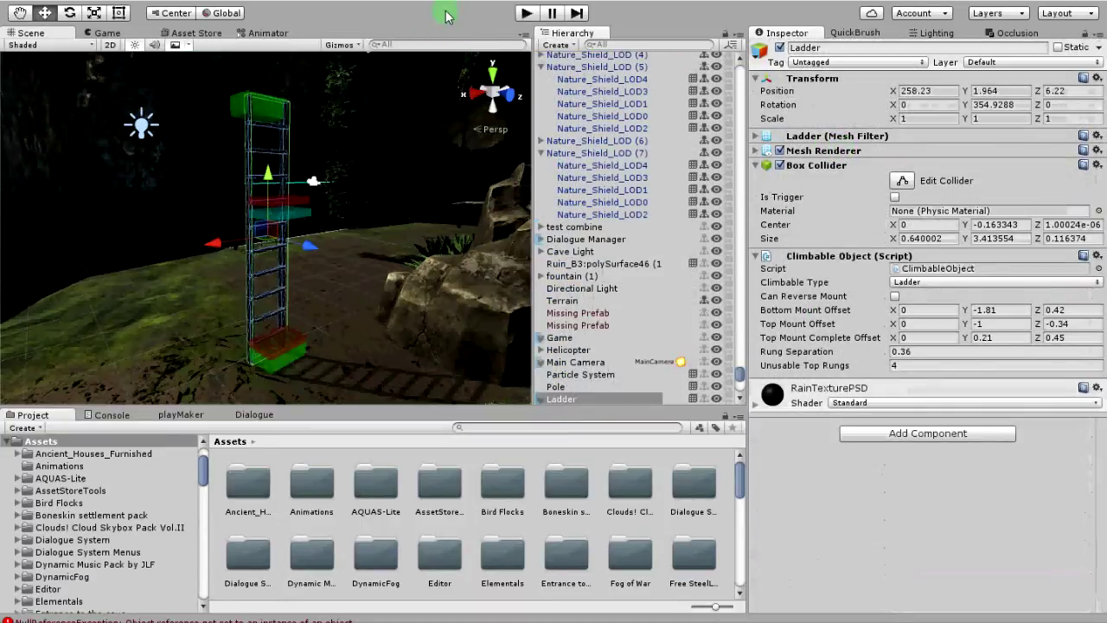
Show the Shooter controller's Animator graph, view its Upper Layer and return to the Base Layer
left_click(268, 34)
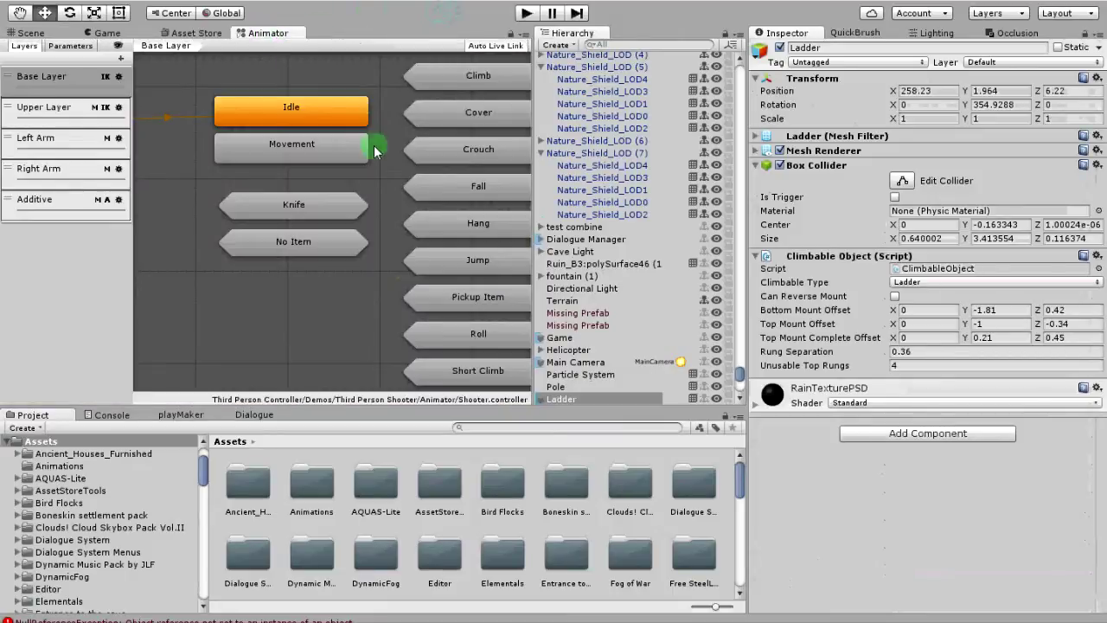
middle_click_drag(383, 164, 367, 191)
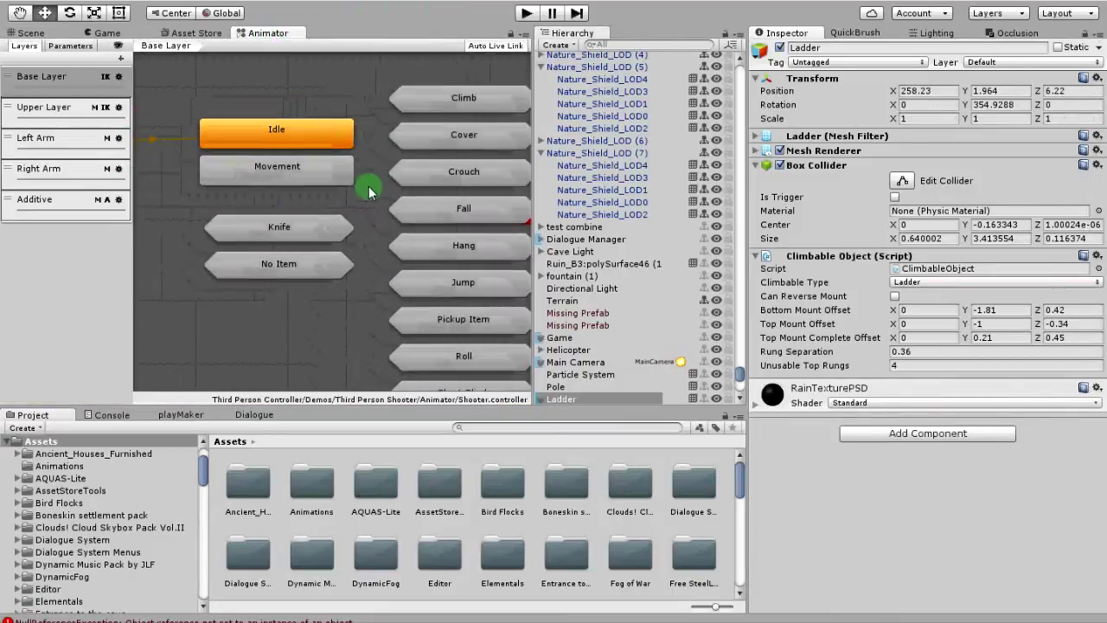
left_click(454, 3)
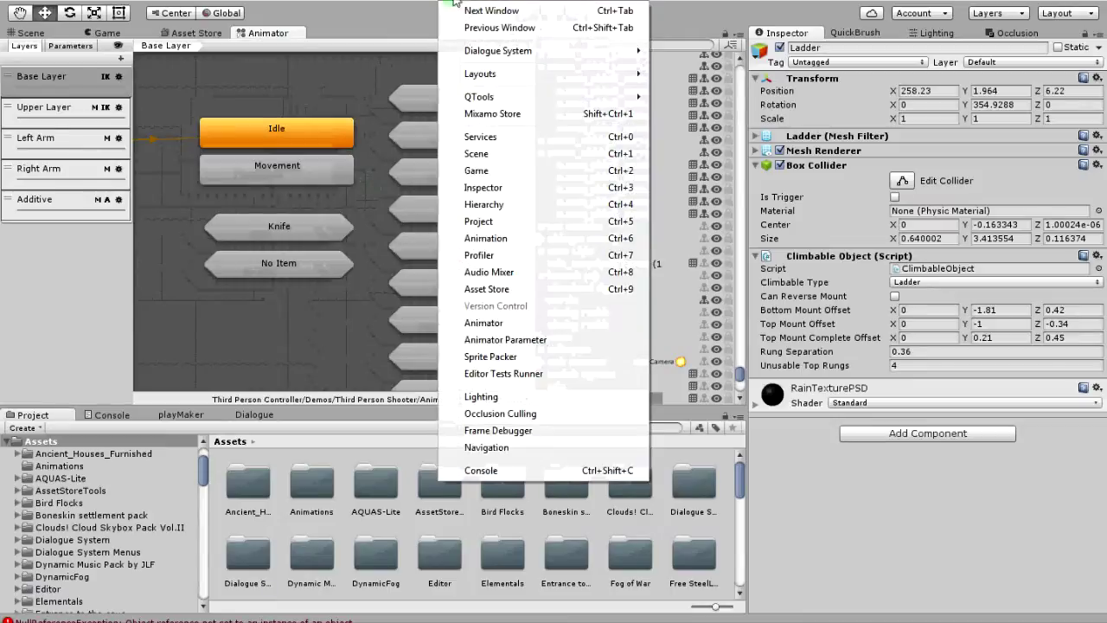
left_click(363, 63)
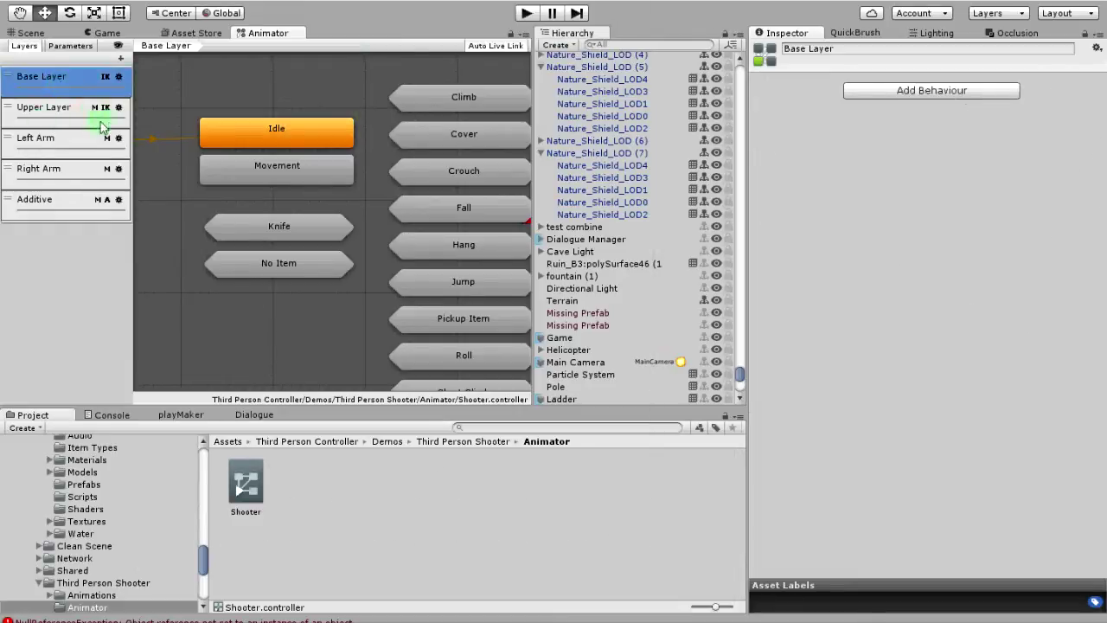
left_click(52, 108)
left_click(52, 76)
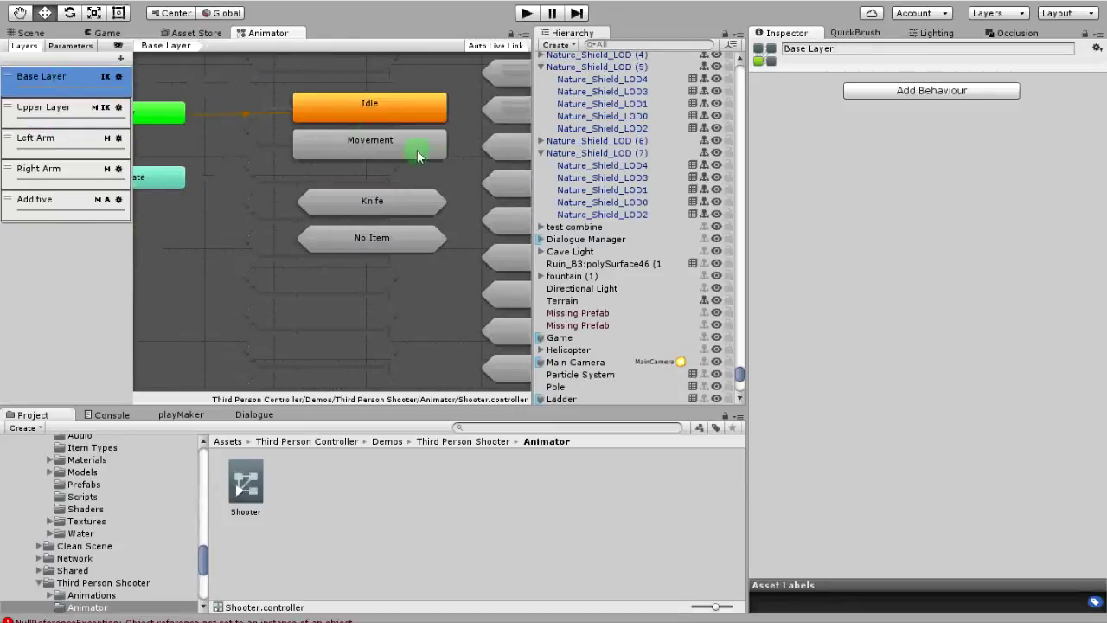
Inspect the ability sub-state machines in the Base Layer graph, from Climb and Cover through to Vault
middle_click_drag(440, 162, 304, 185)
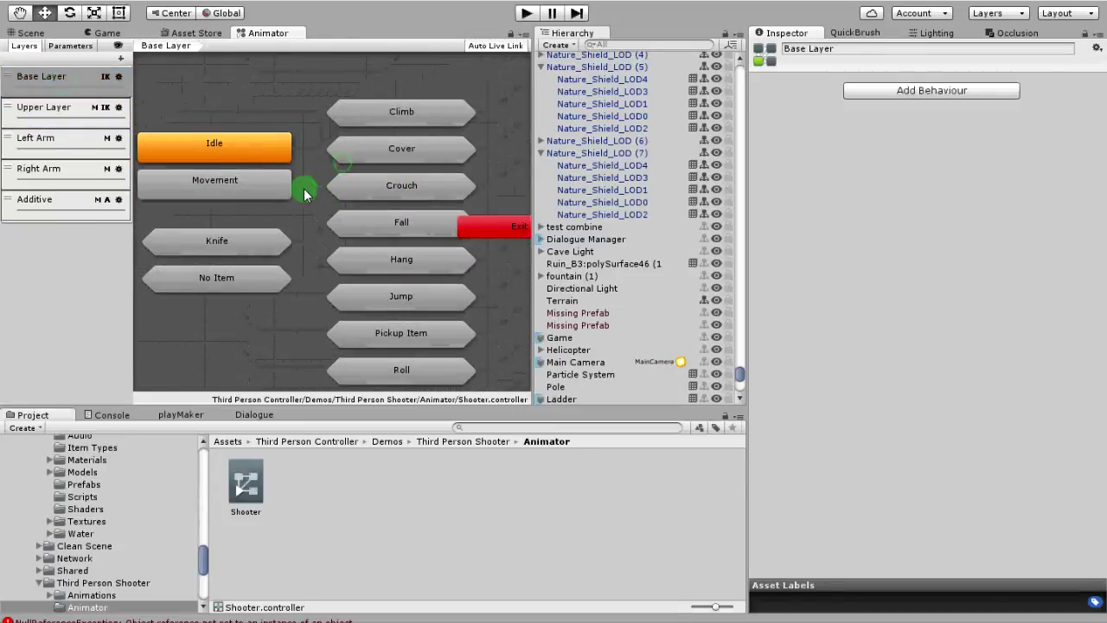
left_click(395, 112)
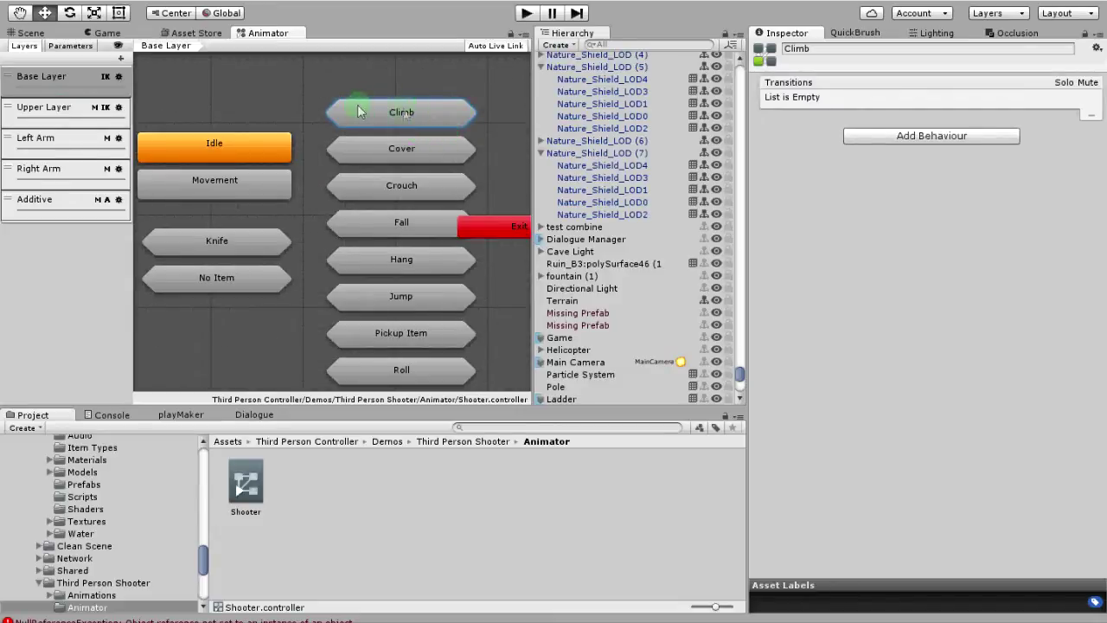
left_click(400, 152)
left_click(396, 111)
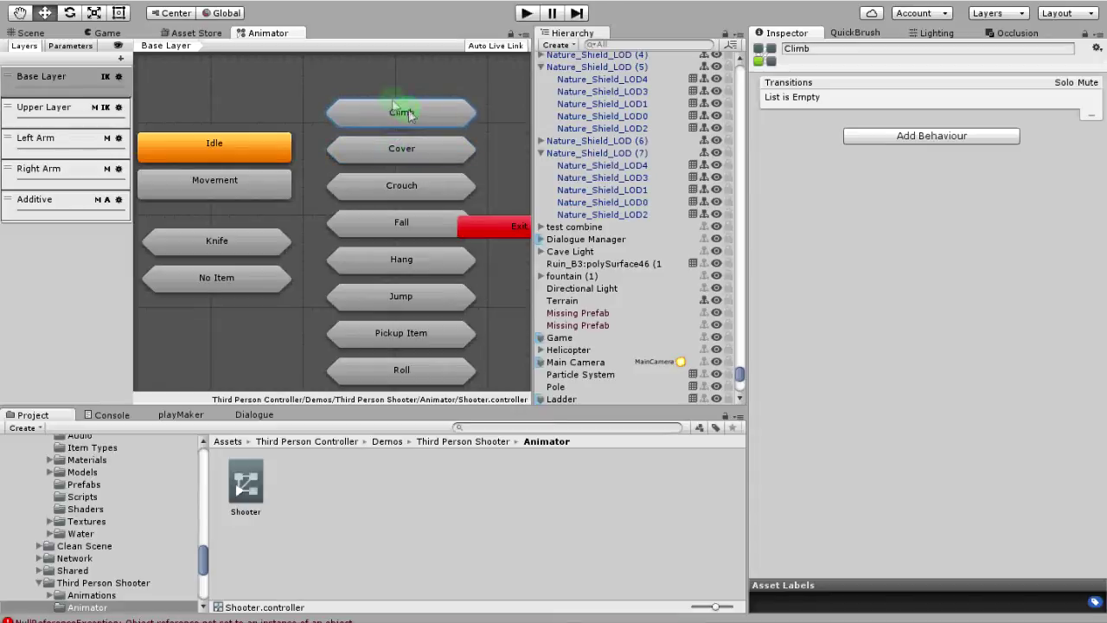
middle_click_drag(400, 148, 413, 119)
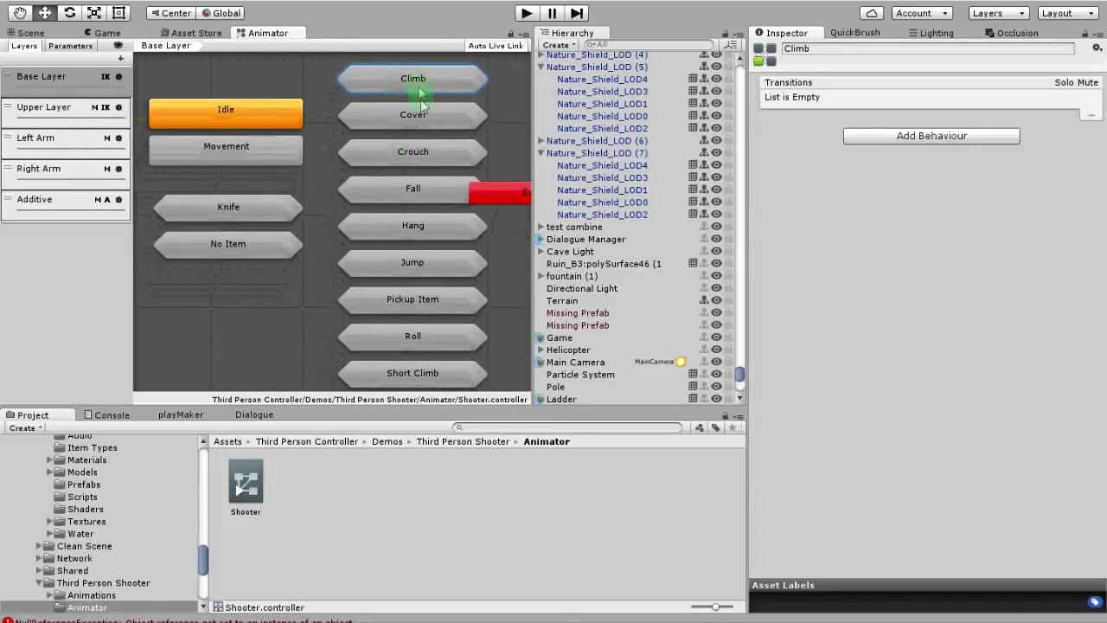
middle_click_drag(395, 319, 403, 209)
left_click(399, 305)
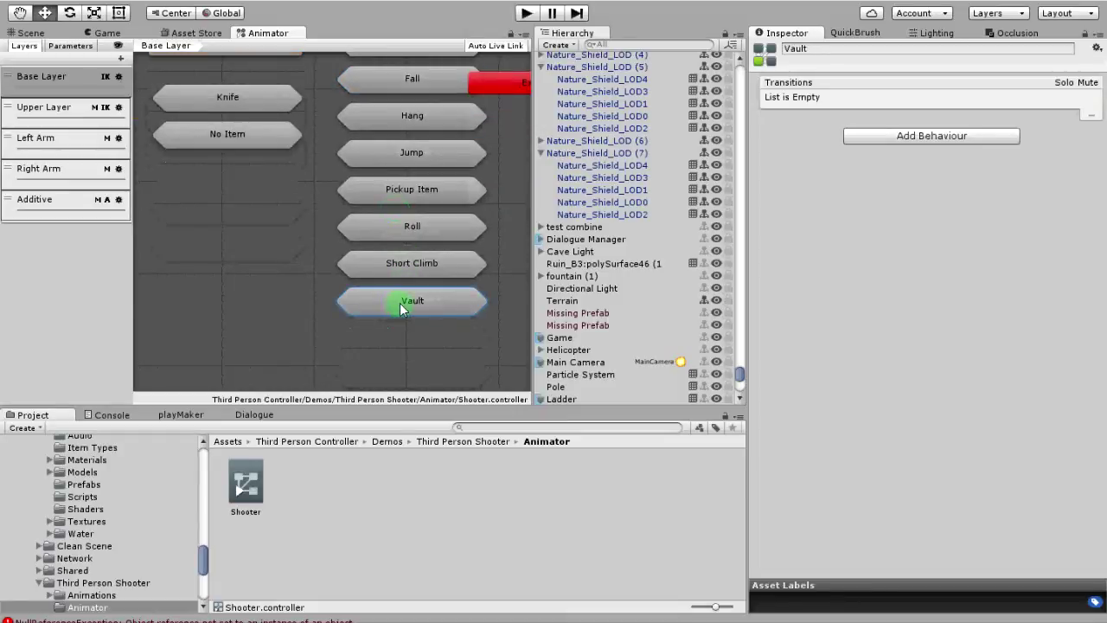
right_click(402, 305)
left_click(380, 336)
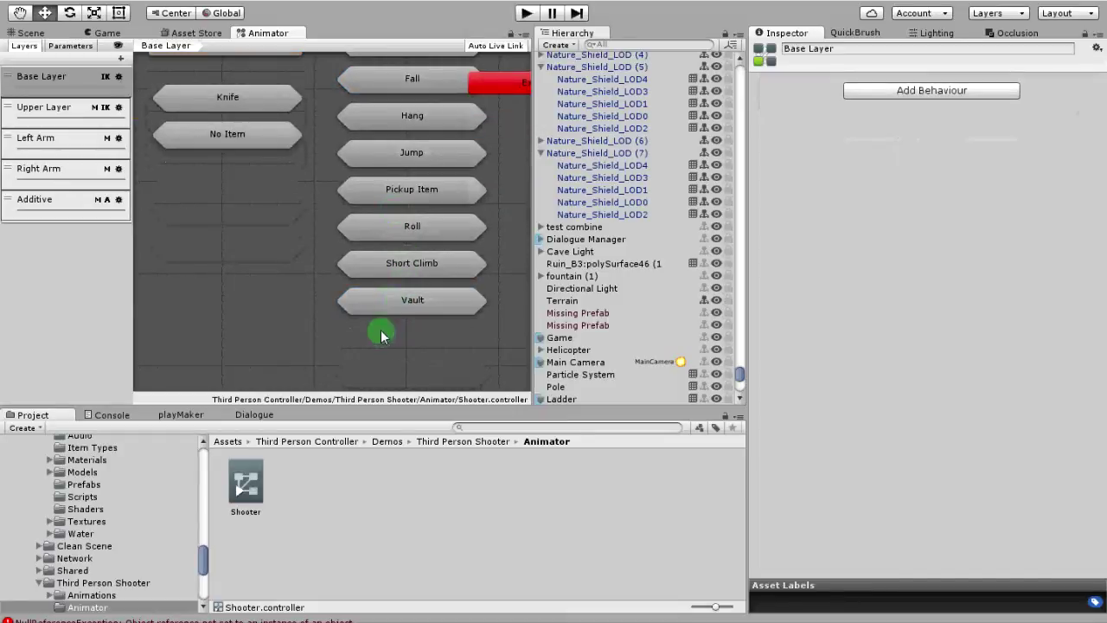
Open the Climb sub-state machine in the Base Layer to view its ladder states
middle_click_drag(428, 202, 388, 257)
left_click(387, 139)
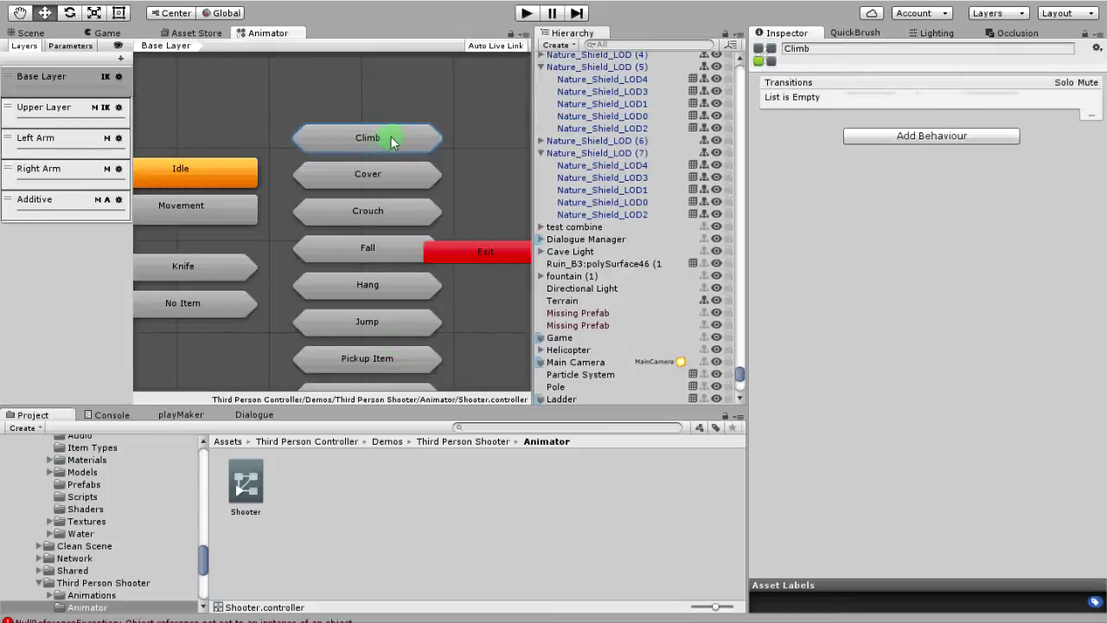
double_click(390, 137)
middle_click_drag(449, 212, 343, 242)
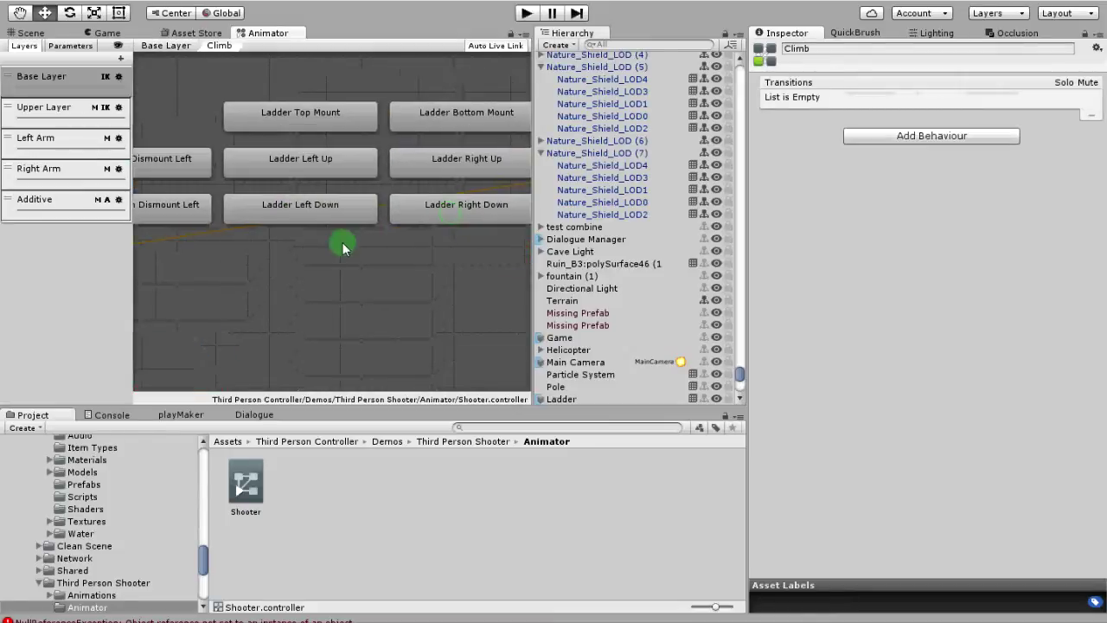
Widen the Animator view to fit the ladder states and select the Ladder Top Dismount Left state
left_click(523, 176)
left_click_drag(535, 163, 747, 138)
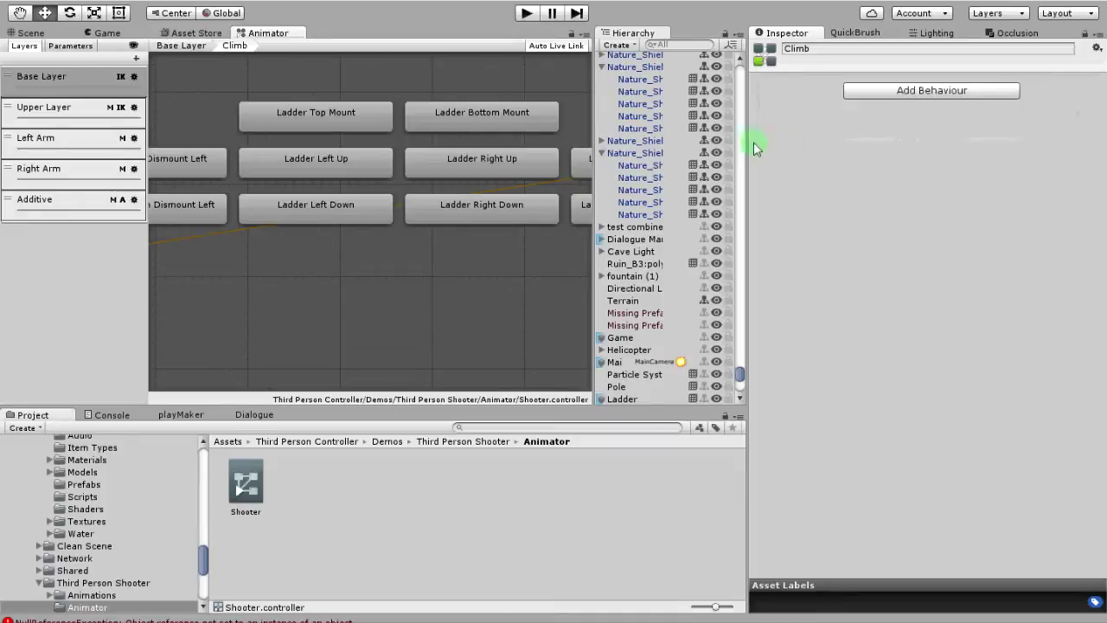
left_click_drag(746, 141, 877, 143)
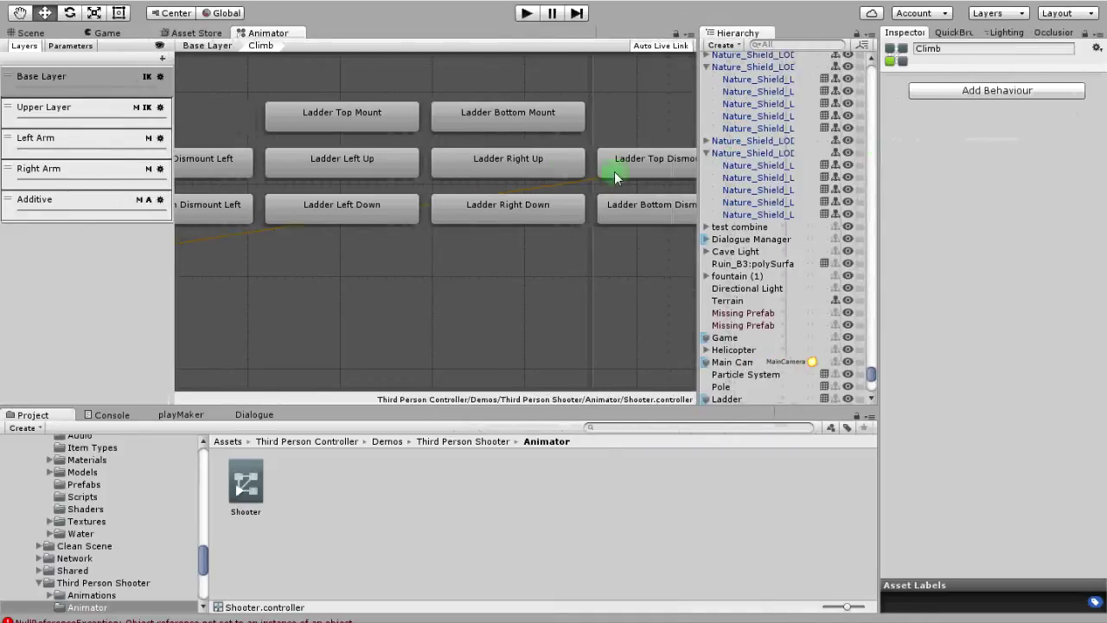
middle_click_drag(495, 170, 580, 193)
middle_click_drag(378, 235, 422, 195)
left_click(334, 170)
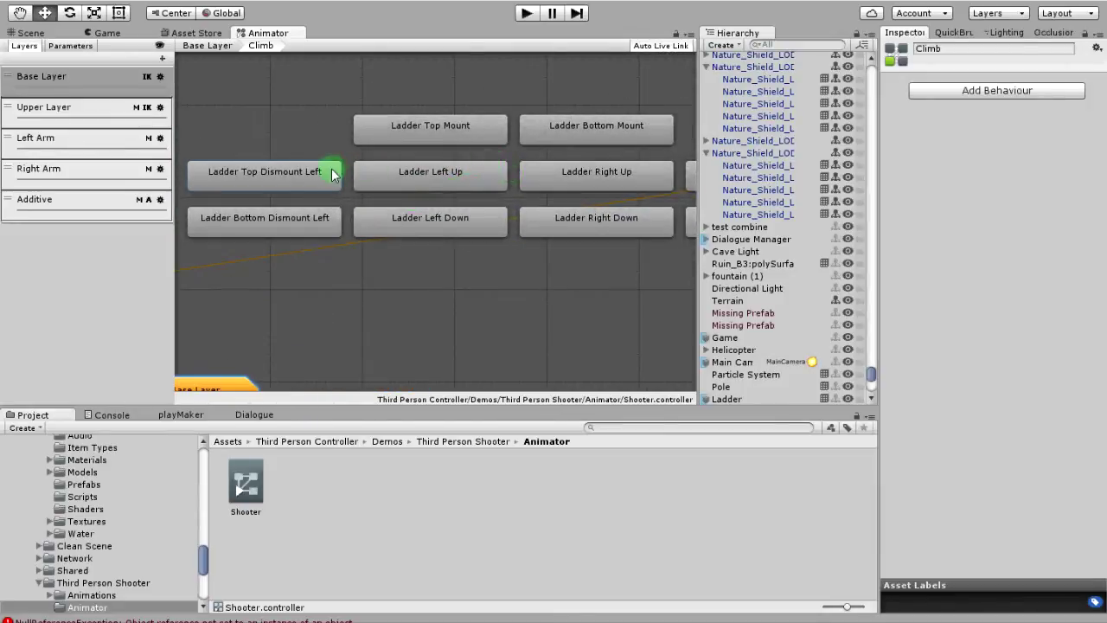
Open the Climb animations folder under the Third Person Controller's Adventure demo
scroll(60, 491, "up", 8)
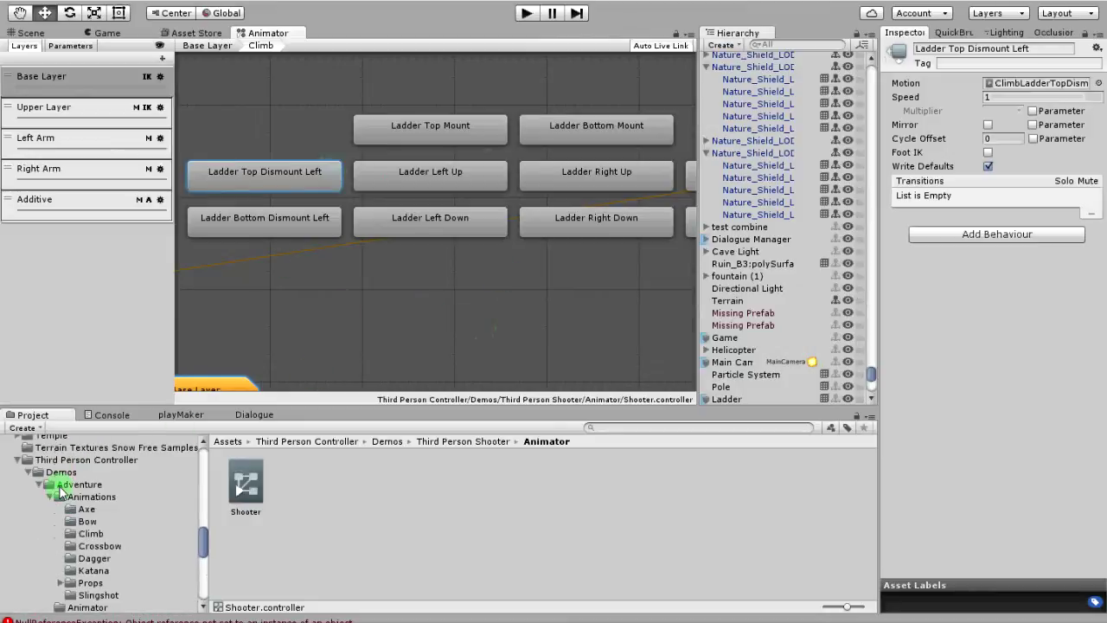
left_click(78, 506)
scroll(112, 522, "down", 3)
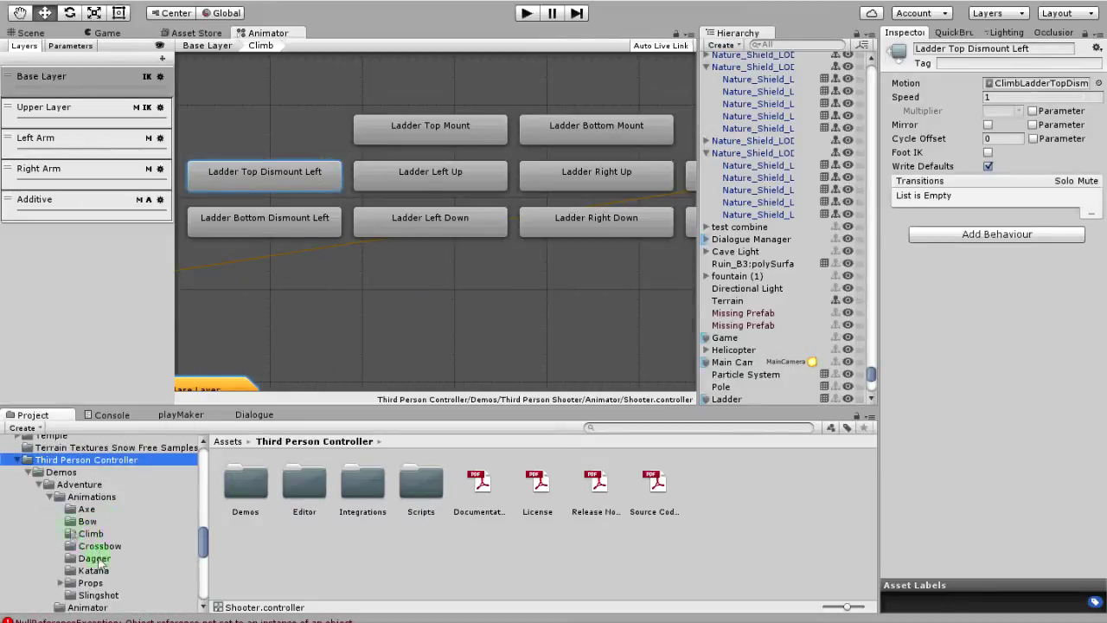
left_click(92, 534)
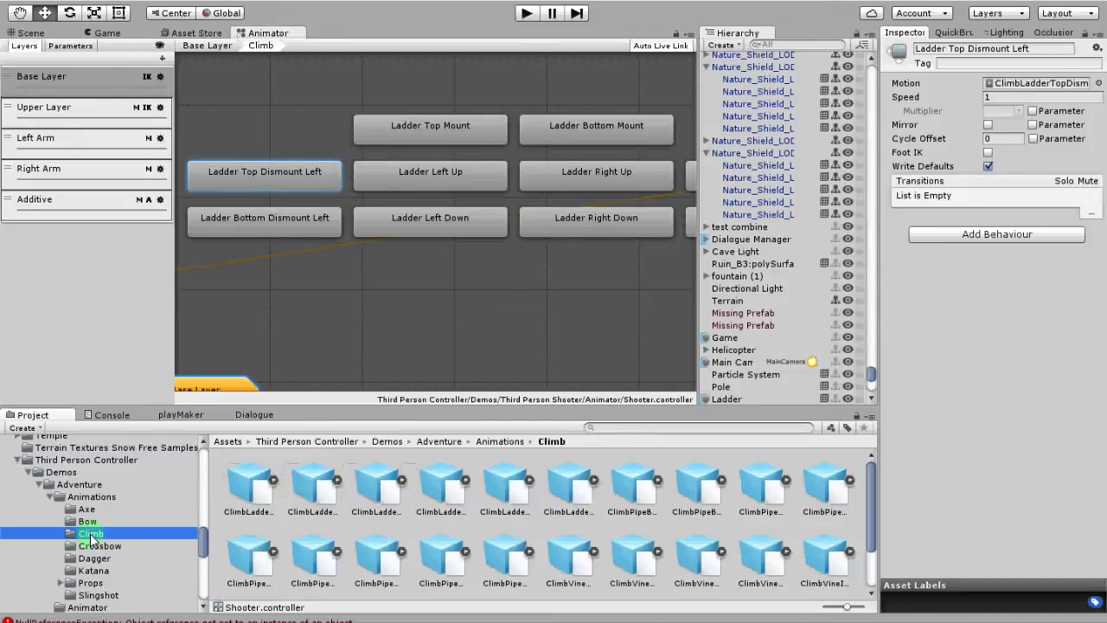
Add the six ClimbLadder models' animations as states in the Climb sub-state machine, below the existing ladder states
left_click(248, 493)
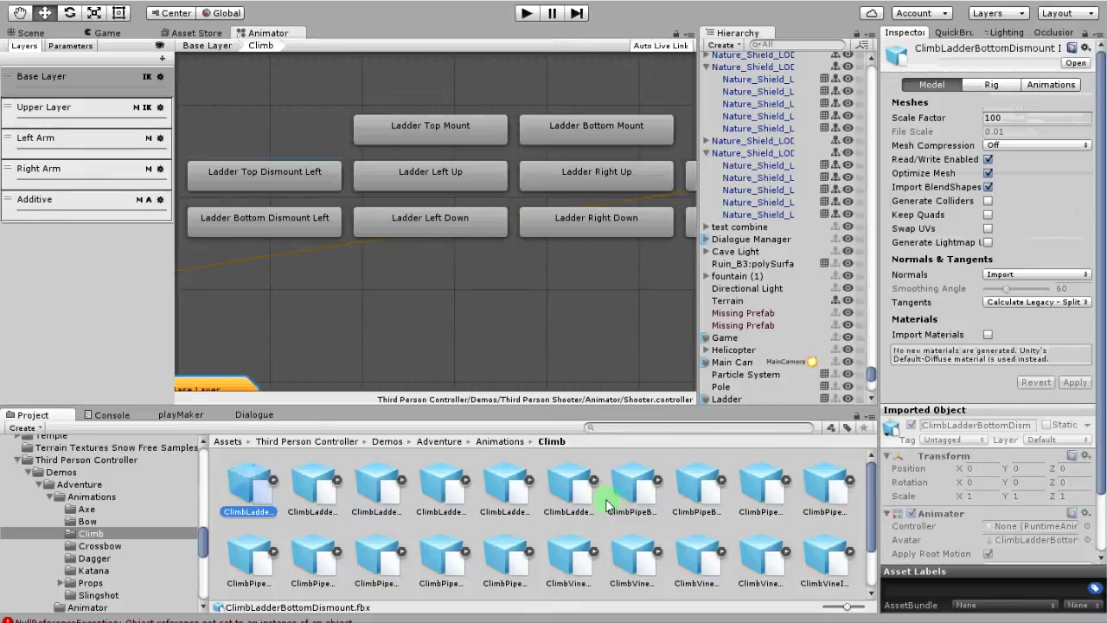
left_click(574, 493, "shift")
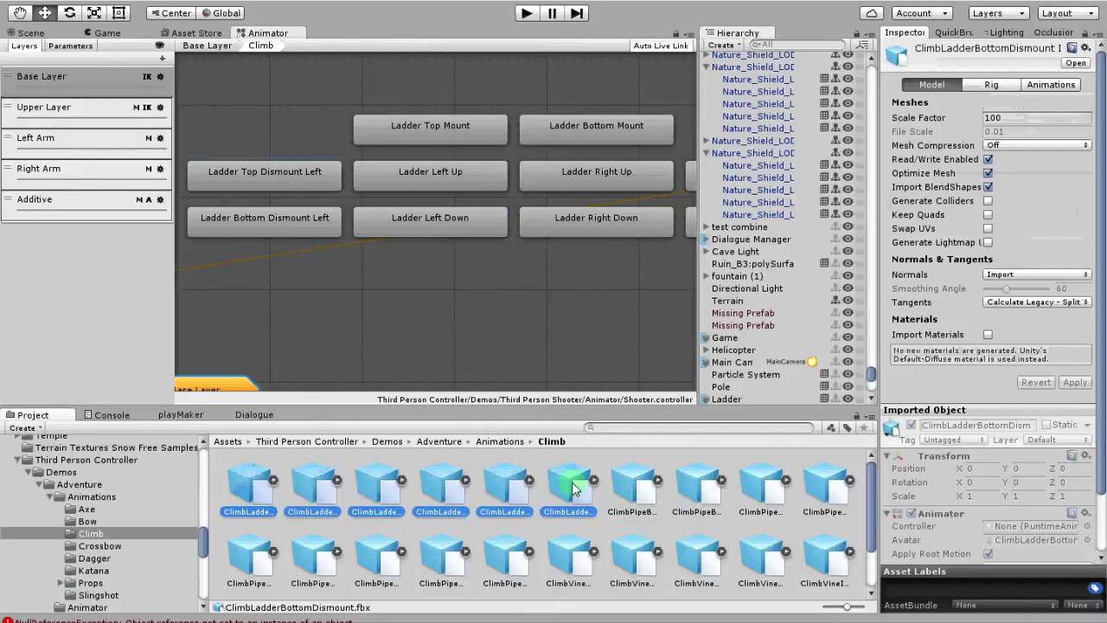
left_click_drag(447, 491, 428, 293)
middle_click_drag(543, 330, 485, 235)
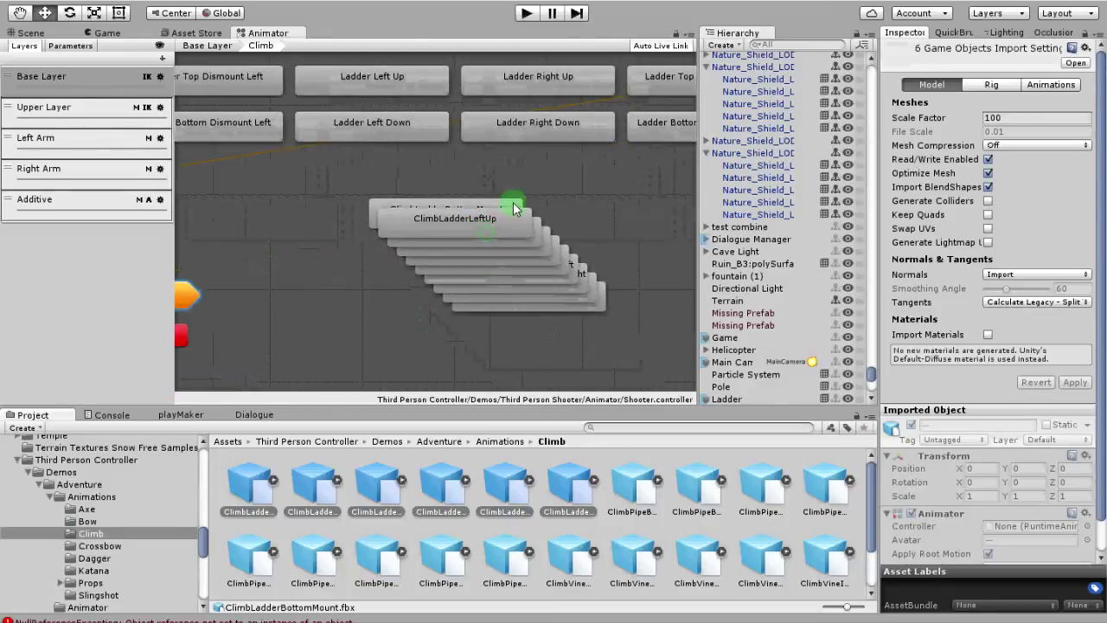
Select the newly added states, then pull the ClimbLadderRightUp state out of the stack
left_click_drag(610, 334, 396, 165)
right_click(449, 216)
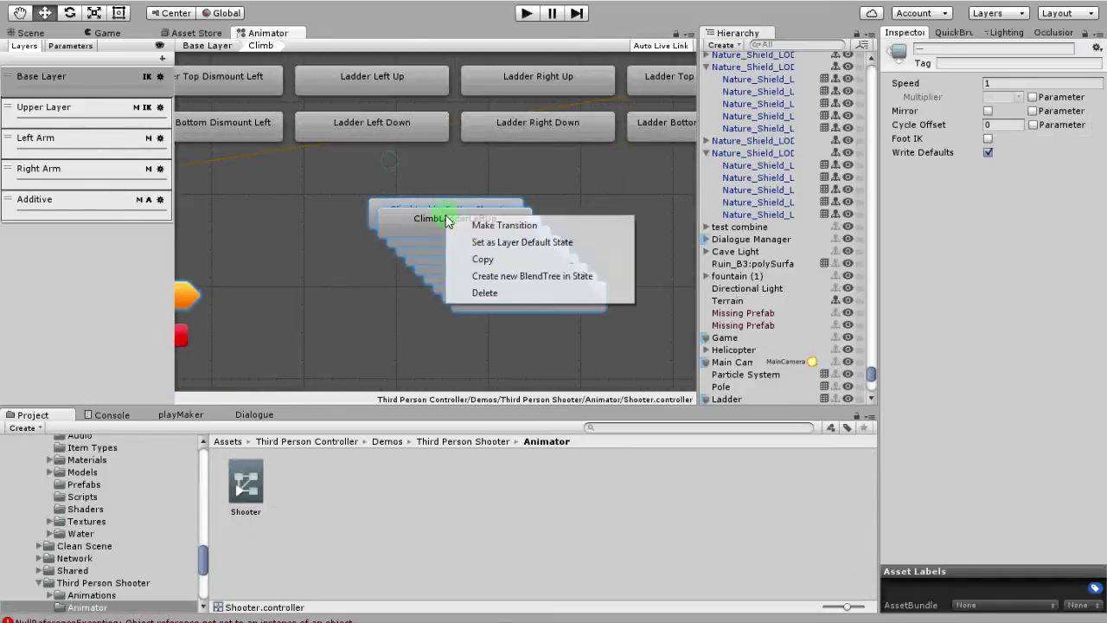
left_click(422, 244)
left_click_drag(438, 232, 359, 161)
left_click(353, 261)
middle_click_drag(342, 233, 401, 295)
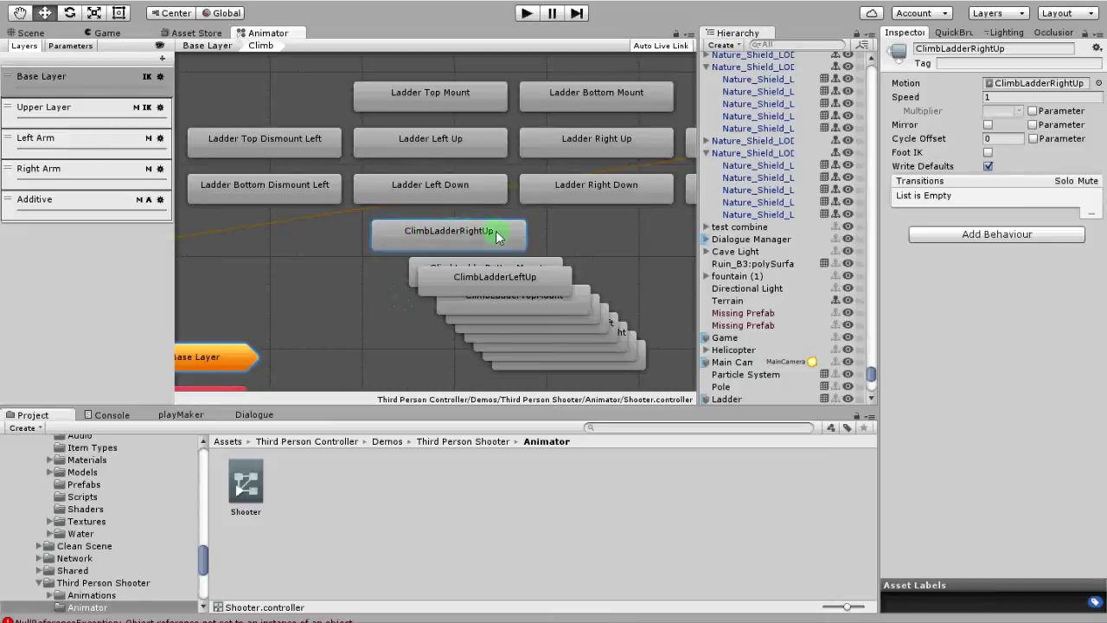
middle_click_drag(543, 237, 476, 227)
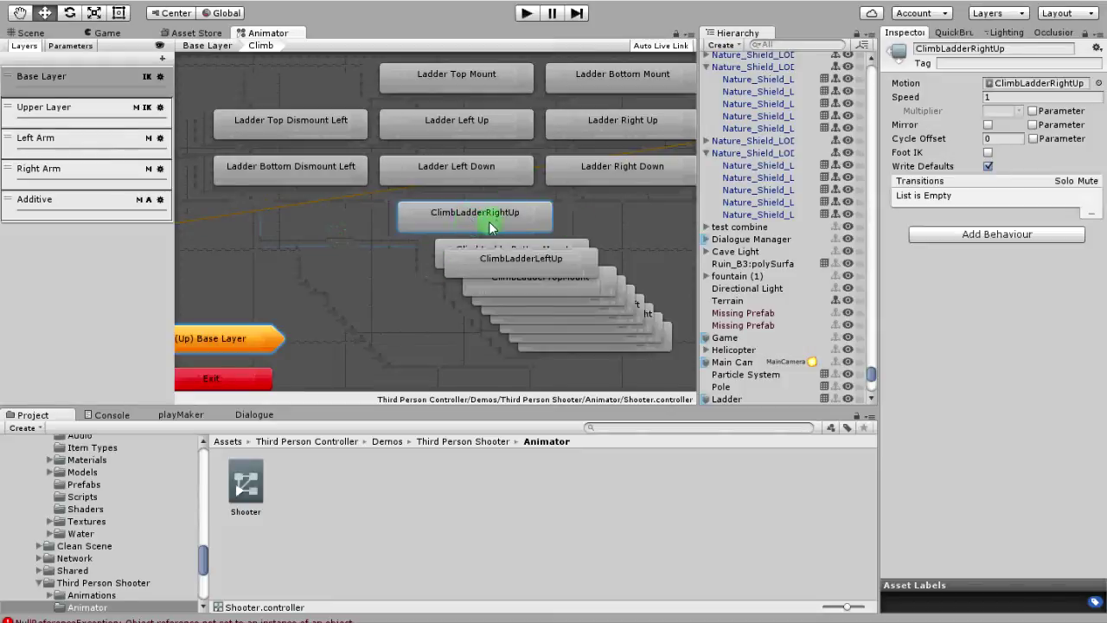
left_click_drag(488, 221, 498, 222)
left_click(929, 49)
left_click(941, 49)
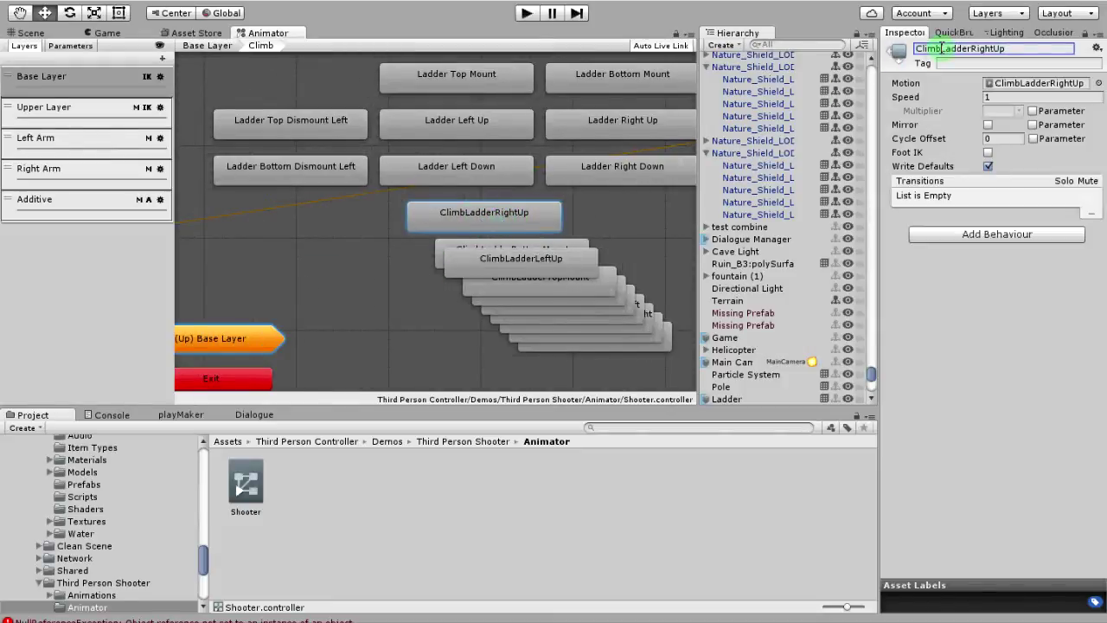
key("shift+End")
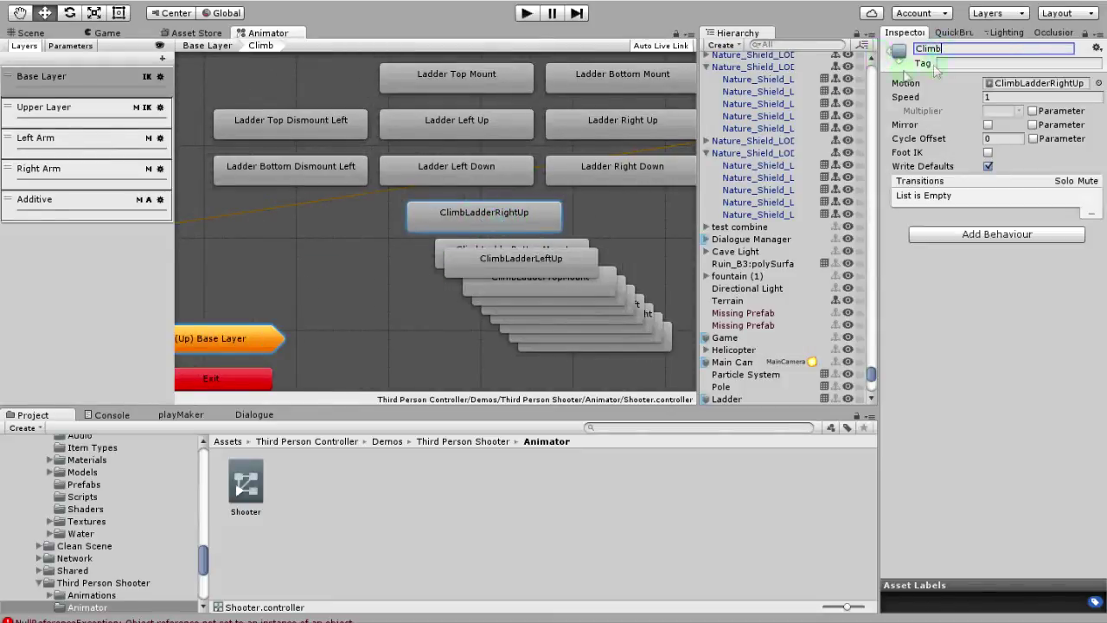
key("ctrl+z")
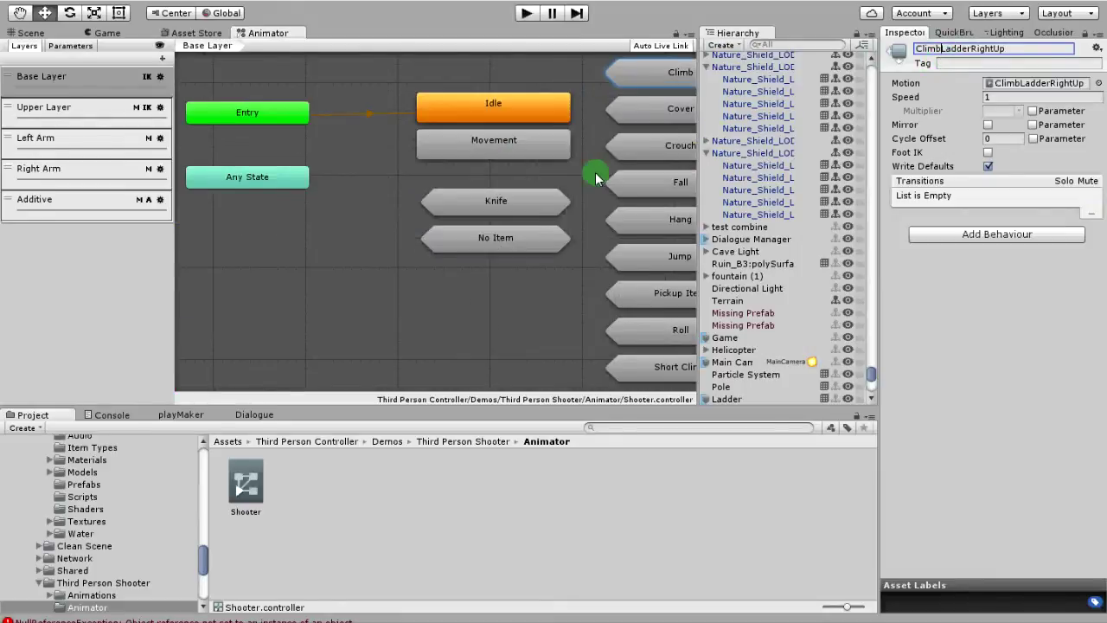
Reopen the Climb sub-state machine from the Base Layer and select the ClimbLadderRightUp state
middle_click_drag(595, 176, 461, 223)
left_click(561, 122)
double_click(561, 127)
middle_click_drag(567, 285, 449, 251)
left_click(425, 217)
Rename the ClimbLadderRightUp state to Ladder Right Up
left_click(938, 48)
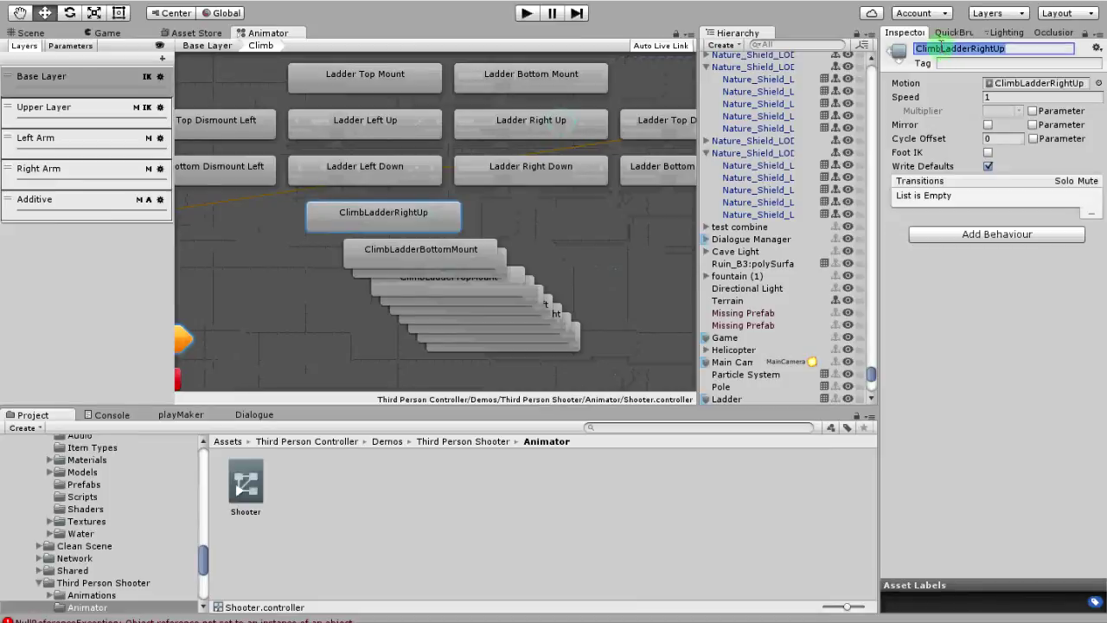
left_click(937, 49)
key("BackSpace")
key("BackSpace")
key("BackSpace")
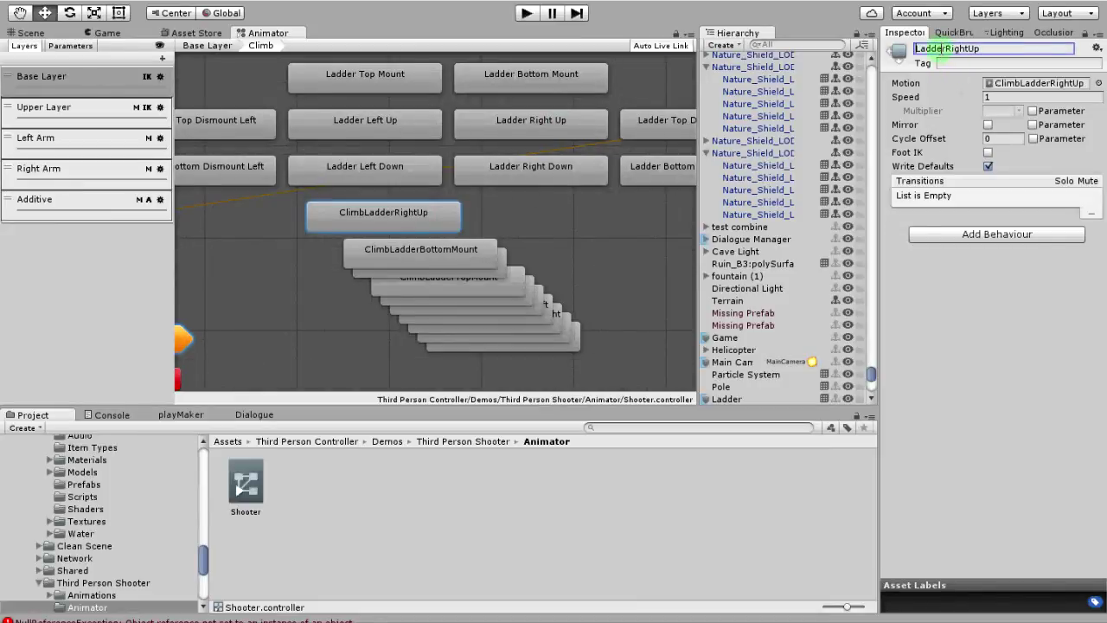
left_click(943, 49)
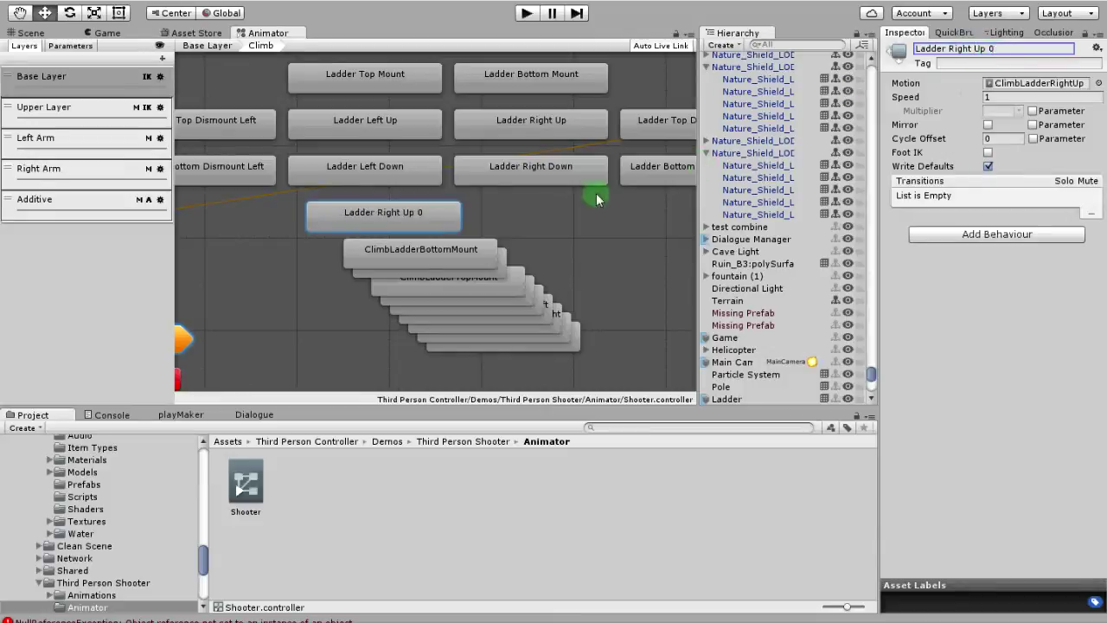
Position the renamed state under Ladder Right Down, then set it beside the lower part of the new state stack
left_click_drag(438, 223, 423, 221)
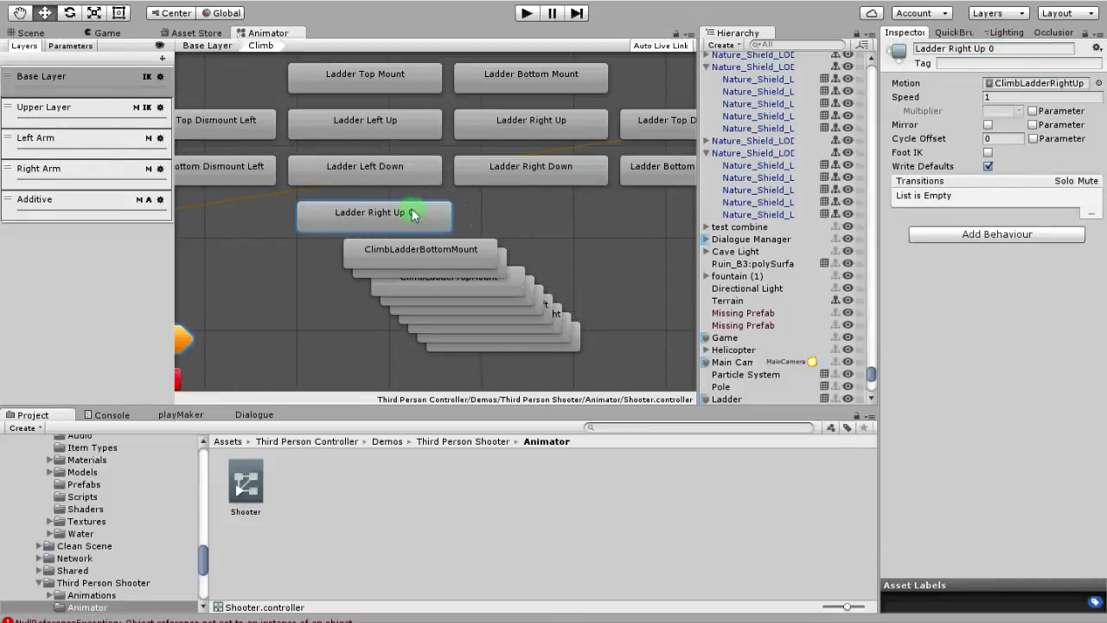
middle_click_drag(432, 201, 448, 257)
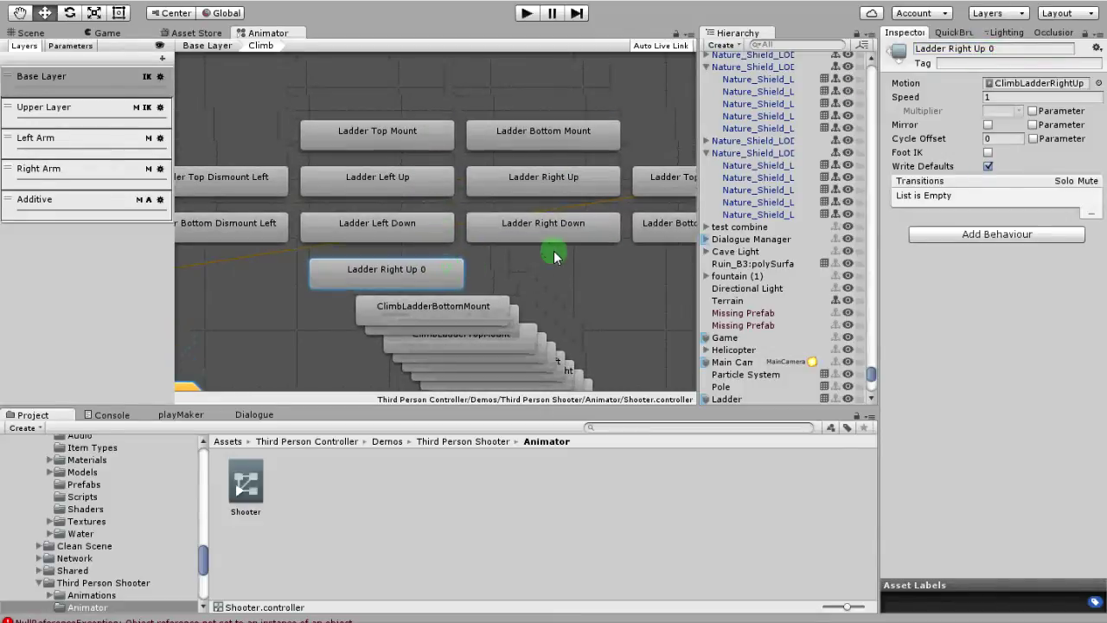
middle_click_drag(553, 251, 510, 245)
left_click_drag(393, 264, 524, 263)
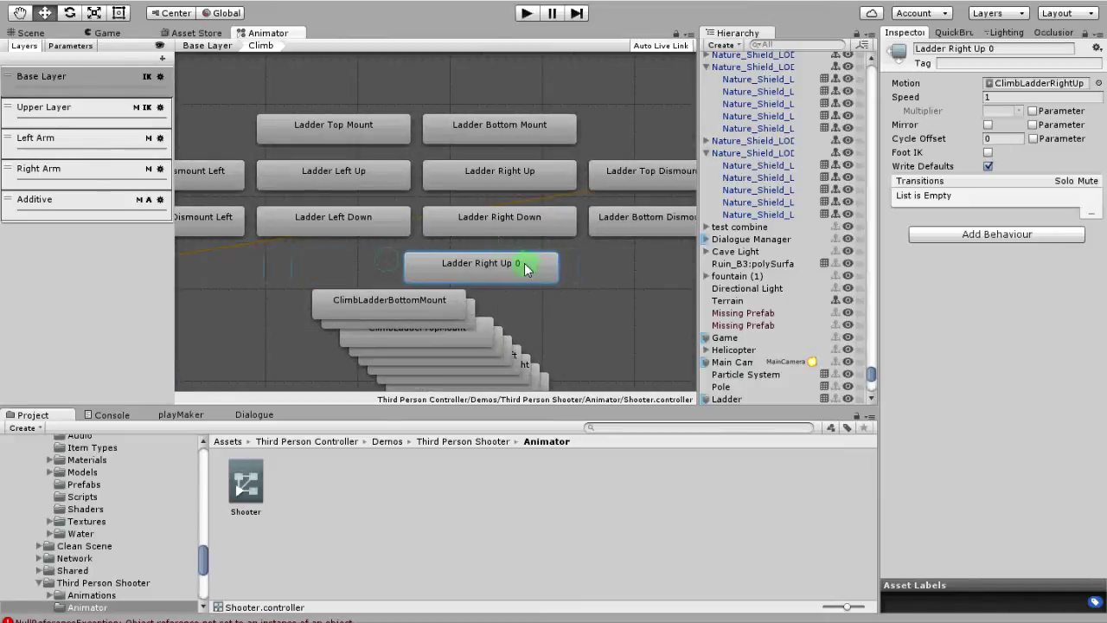
middle_click_drag(524, 263, 547, 197)
left_click_drag(547, 197, 380, 292)
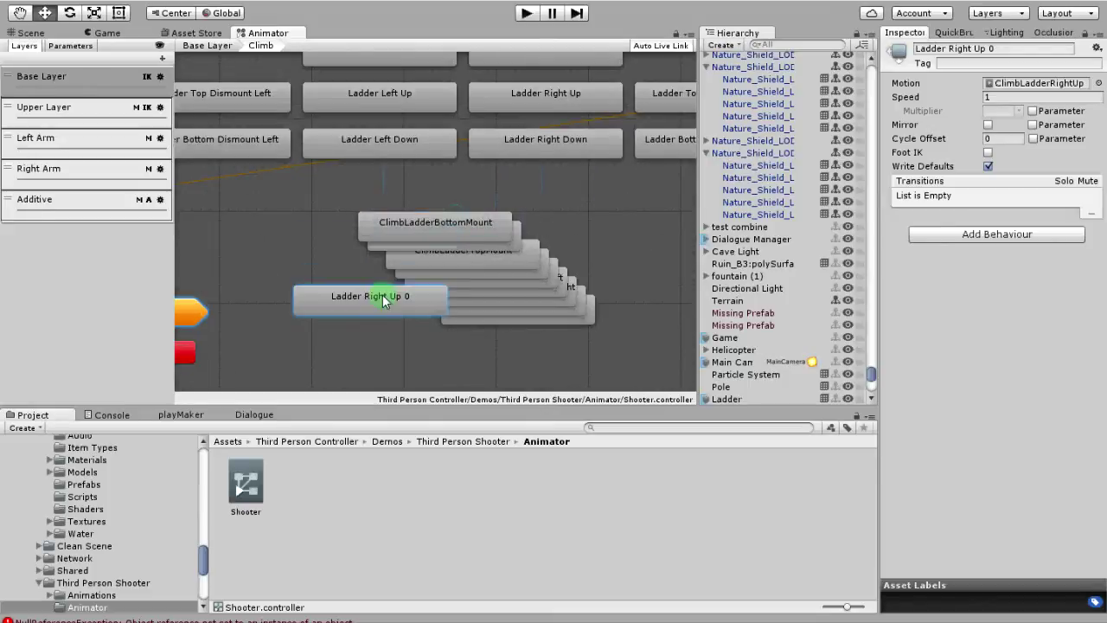
Delete all the newly added ClimbLadder states along with the renamed Ladder Right Up 0 state
left_click_drag(445, 224, 394, 268)
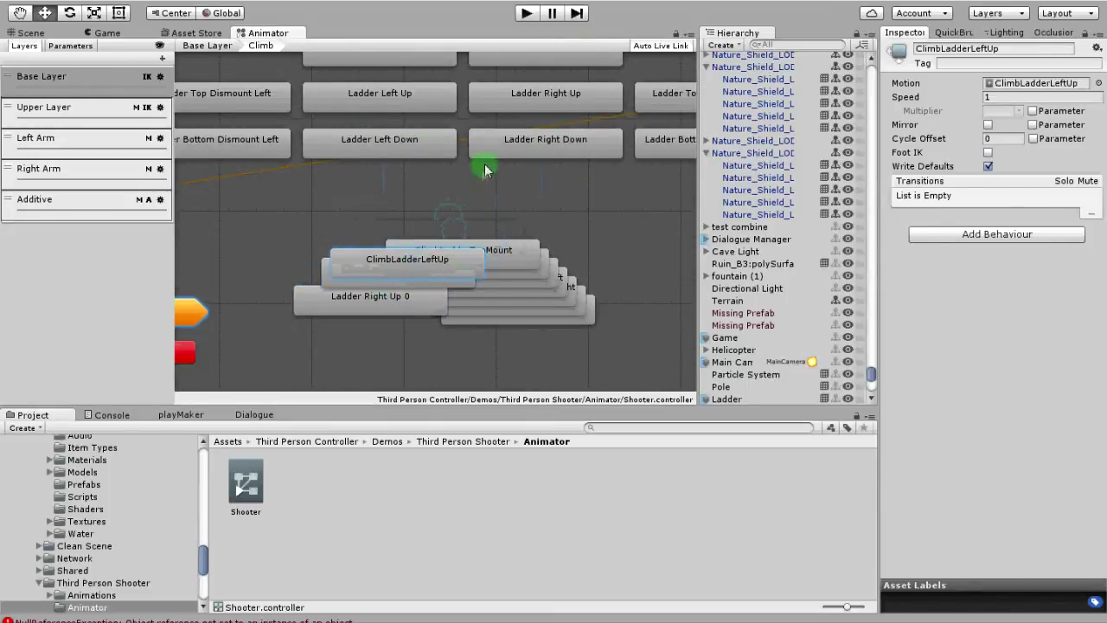
left_click_drag(457, 264, 482, 224)
left_click_drag(535, 339, 393, 216)
right_click(433, 232)
left_click(497, 309)
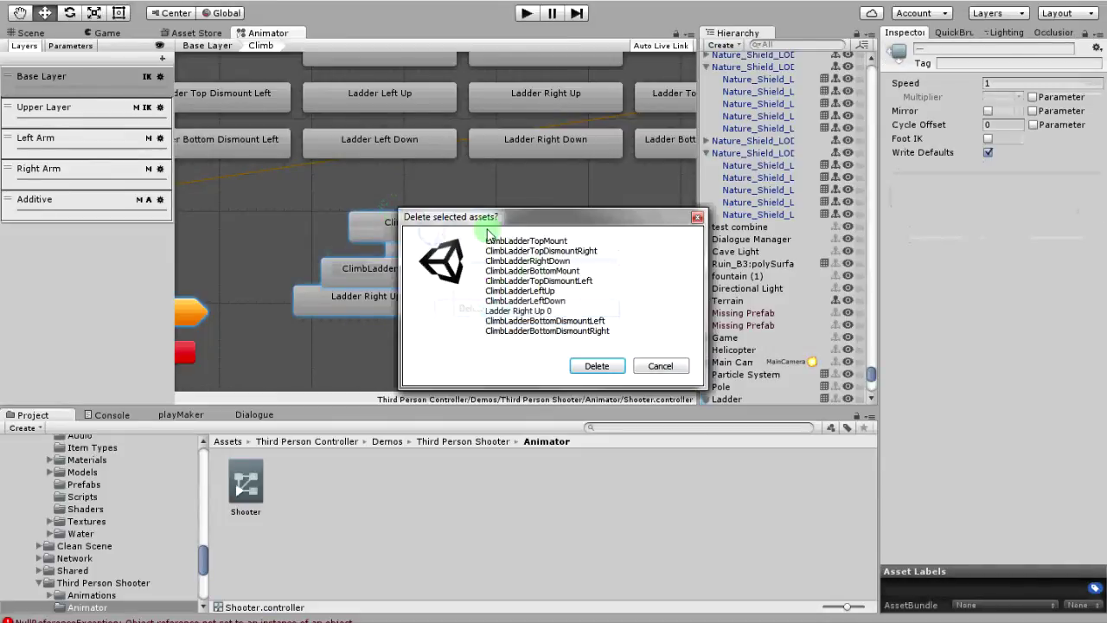
left_click(593, 366)
Inspect the original ladder states in the Climb sub-state machine and the commands available for Ladder Top Dismount Right
middle_click_drag(513, 203, 657, 163)
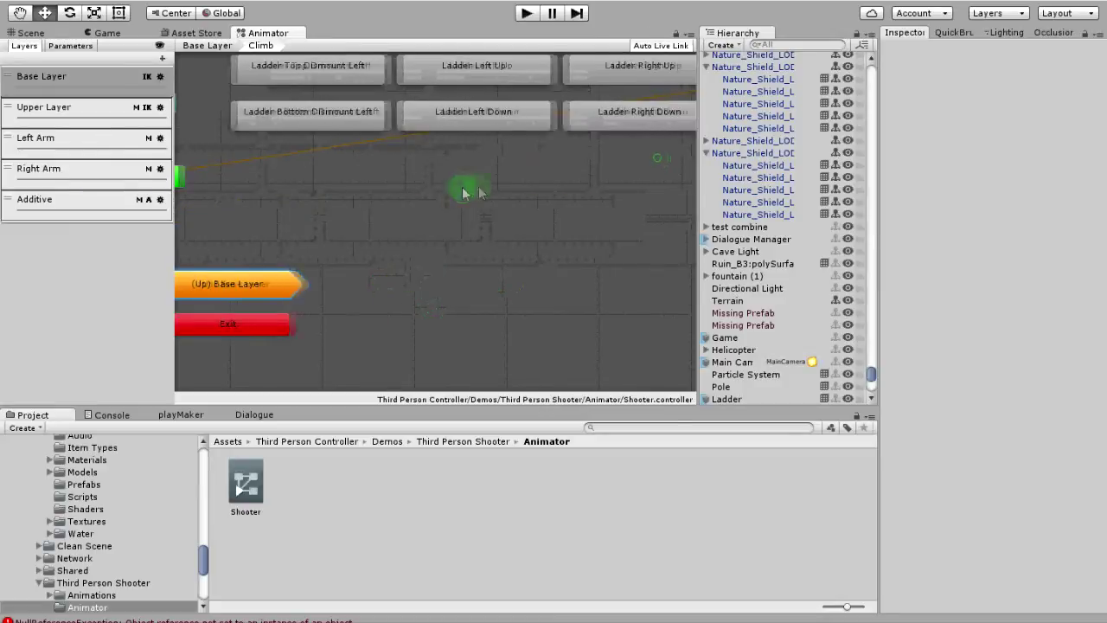
middle_click_drag(461, 185, 551, 175)
middle_click_drag(630, 117, 369, 187)
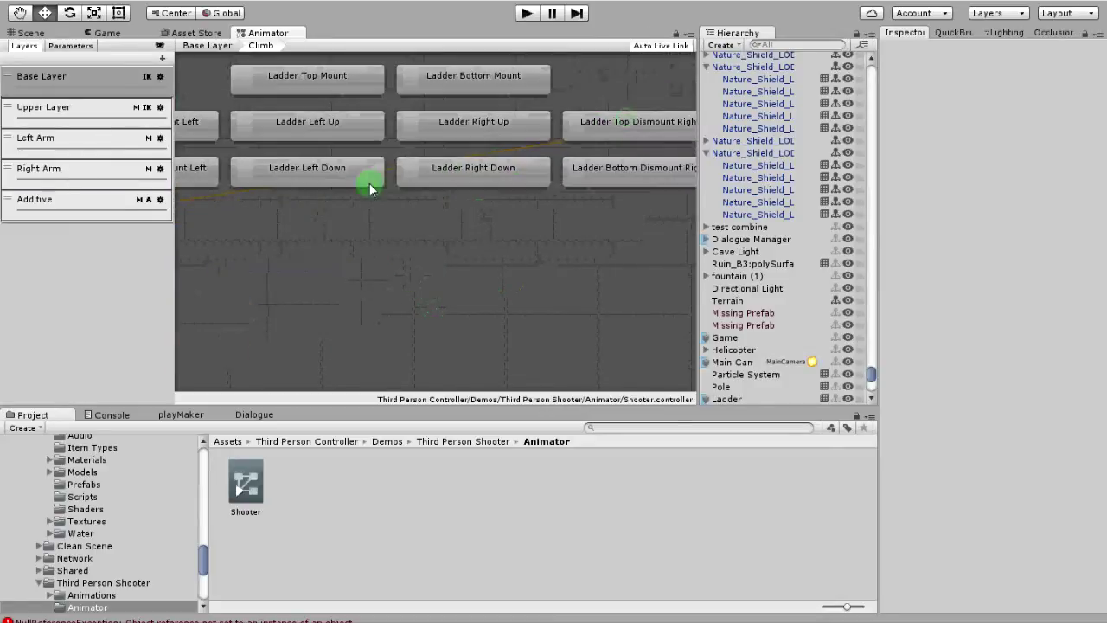
middle_click_drag(588, 141, 439, 212)
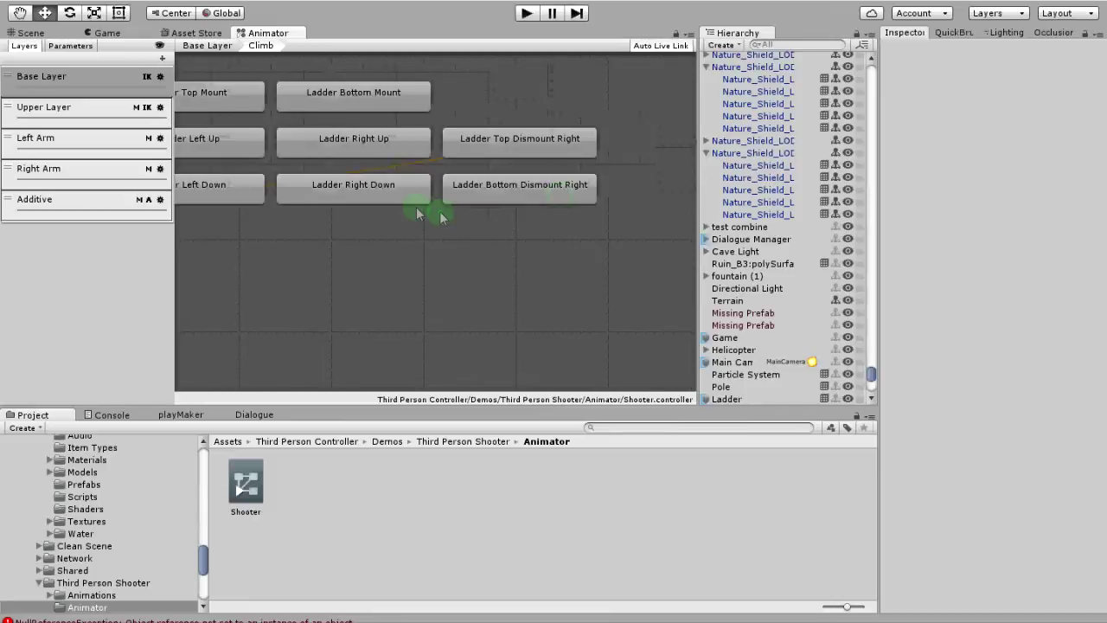
left_click(533, 148)
left_click(494, 231)
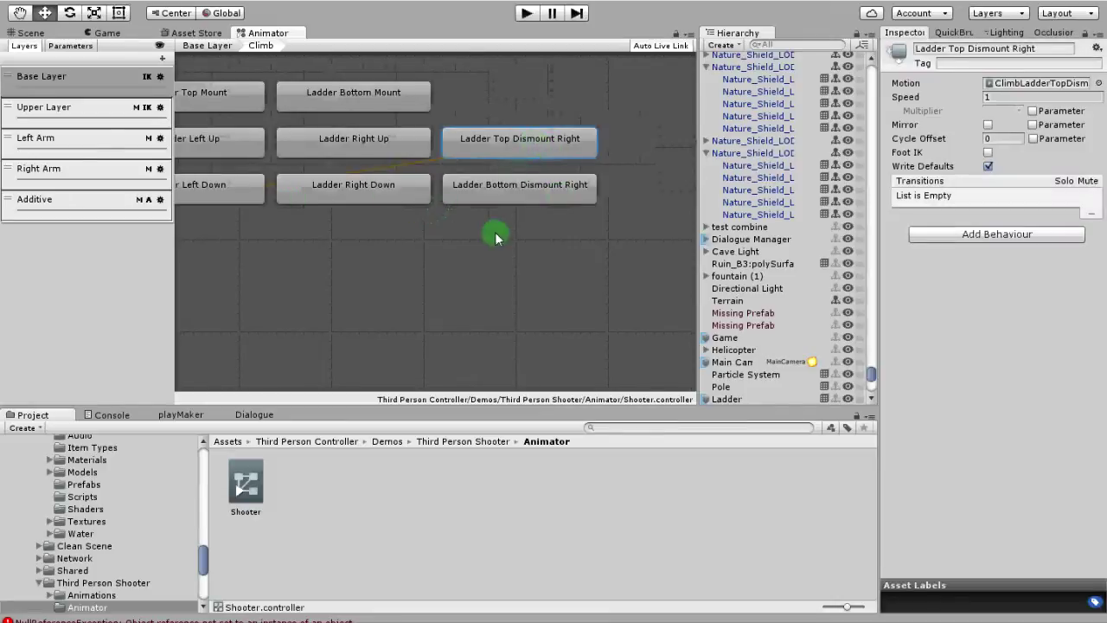
left_click(492, 145)
right_click(492, 146)
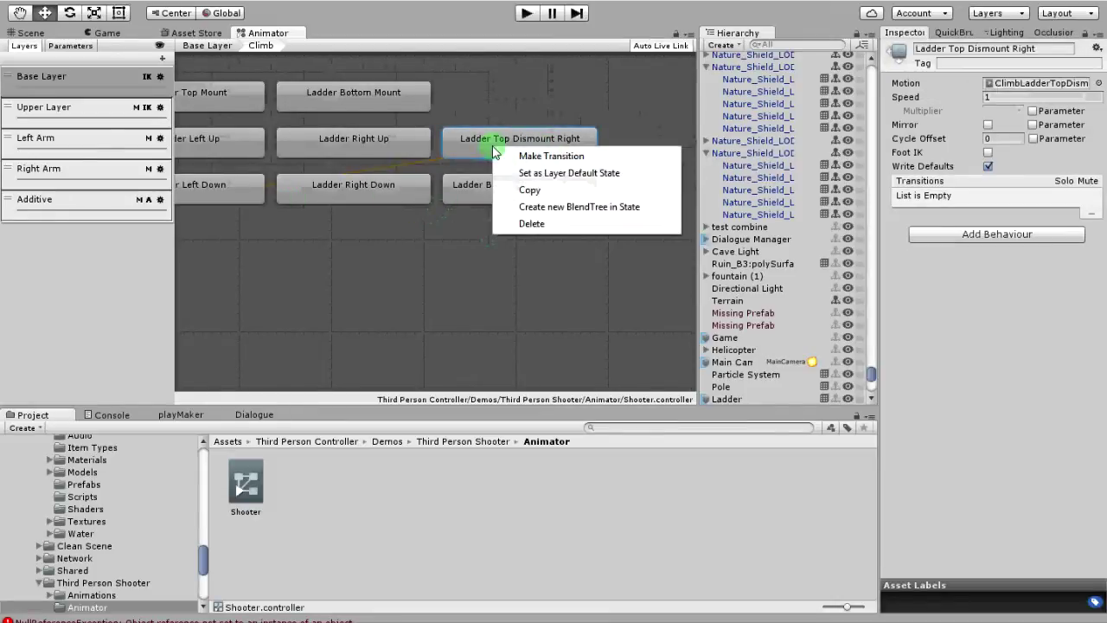
left_click(463, 231)
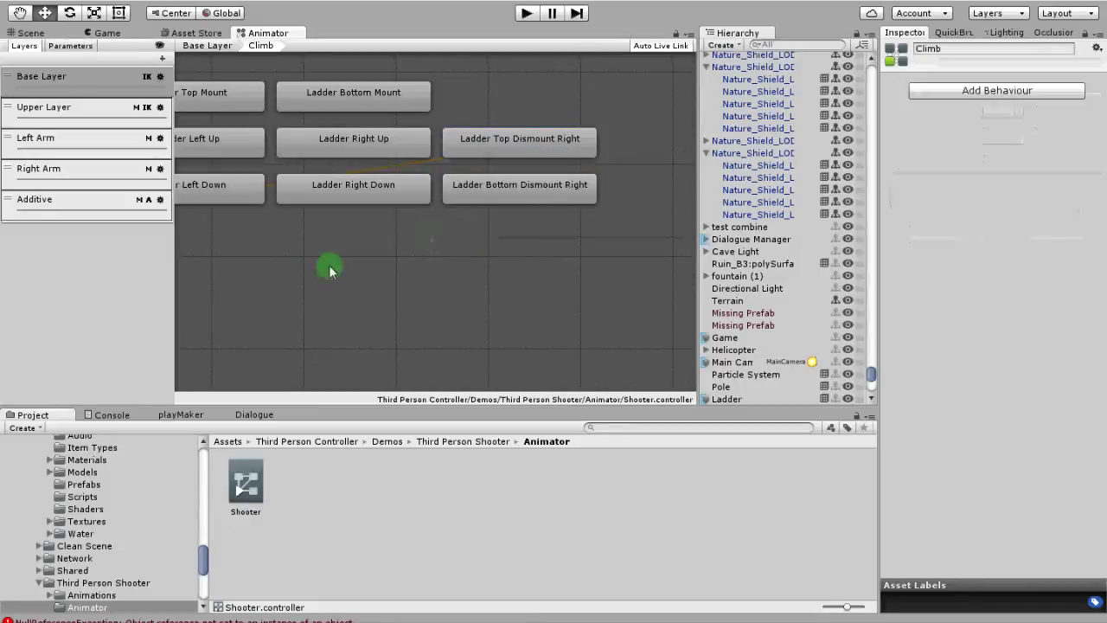
Select the Climb sub-state machine's Entry node and view its transition and default state options
middle_click_drag(365, 255, 690, 185)
middle_click_drag(370, 236, 483, 233)
left_click(277, 165)
right_click(289, 164)
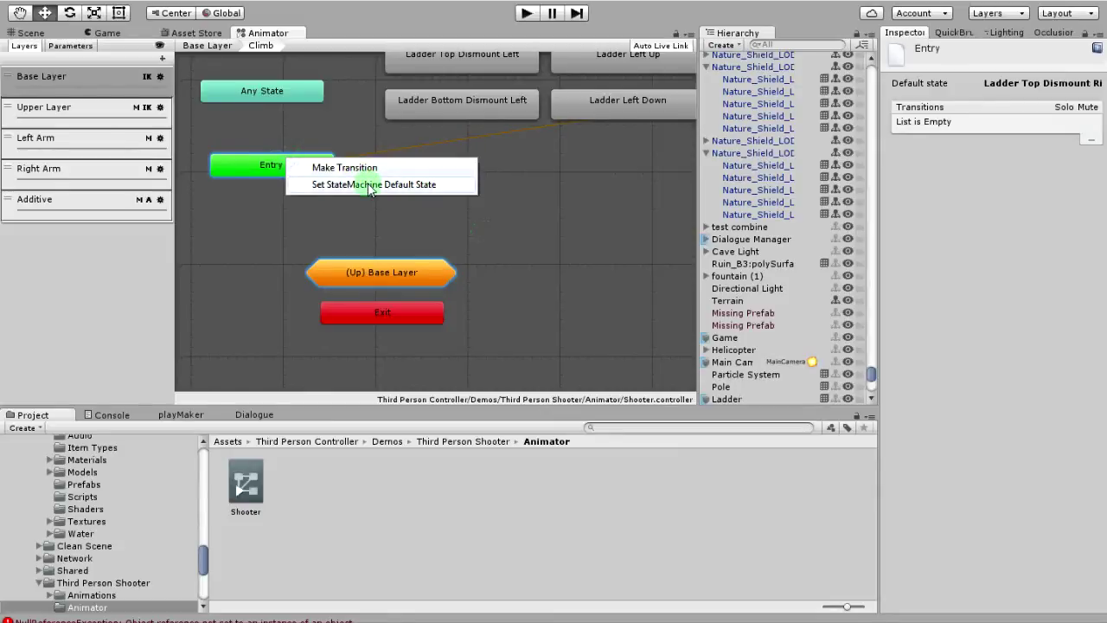
left_click(567, 157)
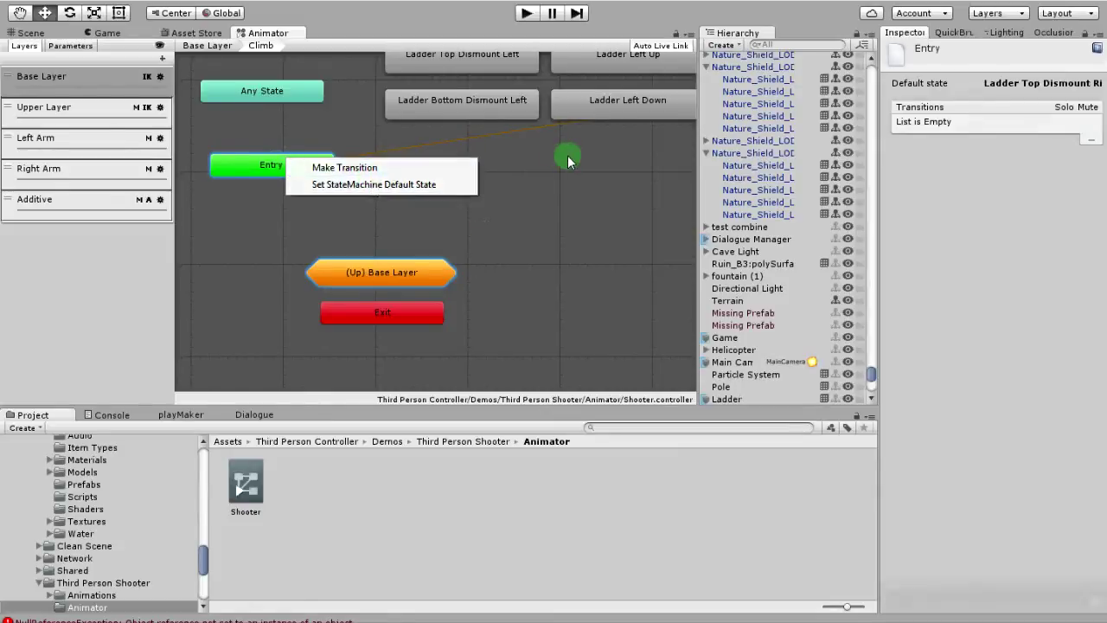
Select all the ladder states together and view the commands for copying them
middle_click_drag(566, 159, 308, 249)
middle_click_drag(593, 211, 519, 216)
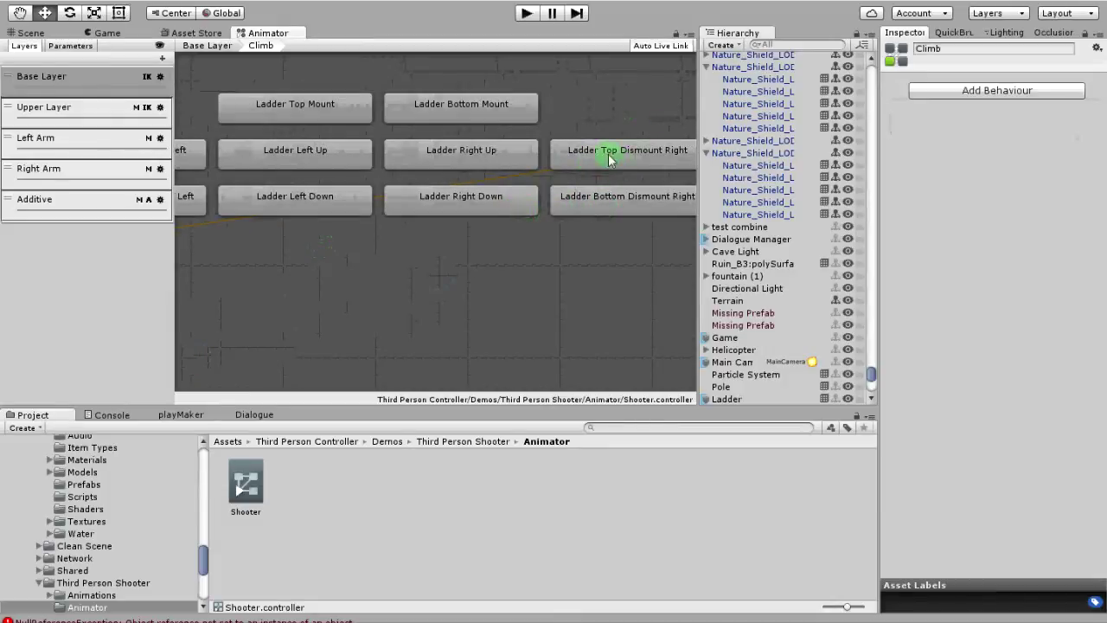
middle_click_drag(364, 179, 396, 186)
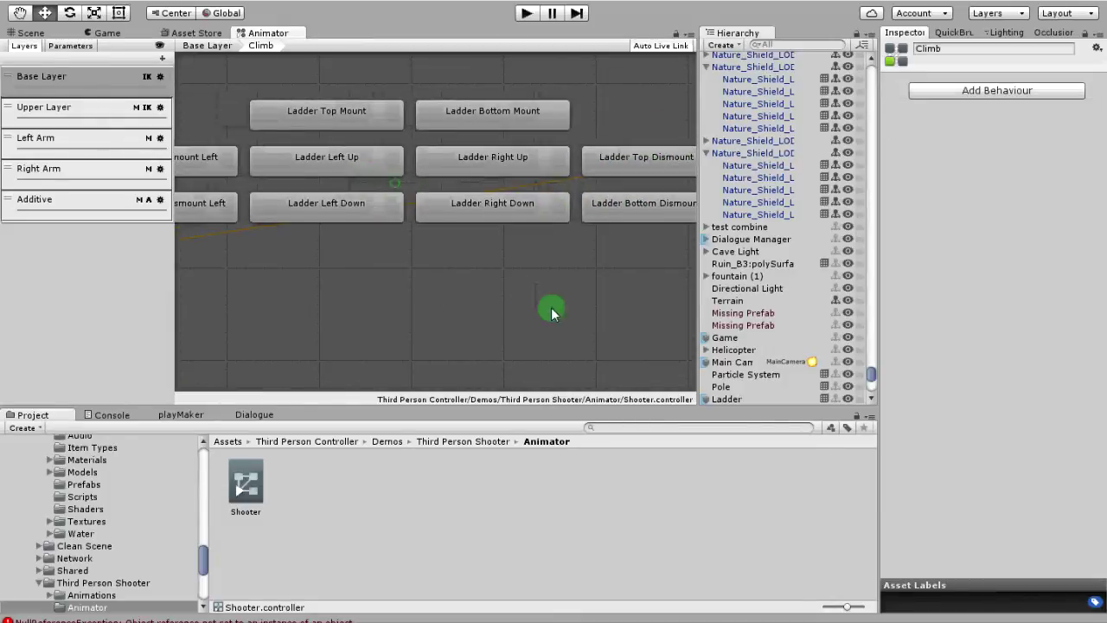
left_click_drag(655, 305, 258, 96)
right_click(325, 163)
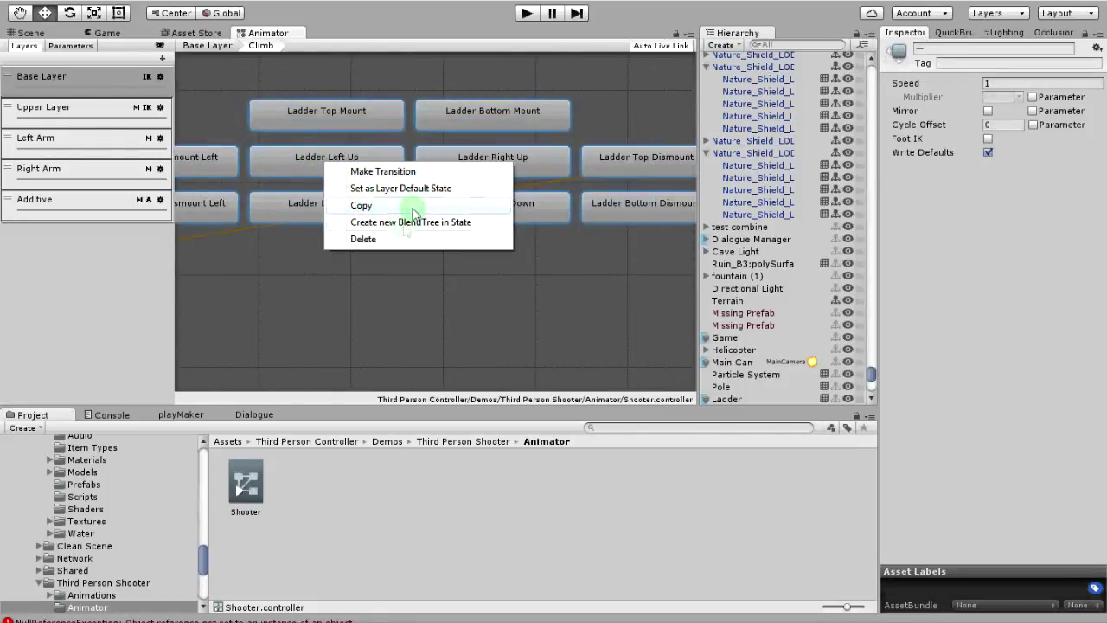
left_click(375, 297)
Show the Upper Layer graph and view its item and ability sub-state machines
left_click(151, 137)
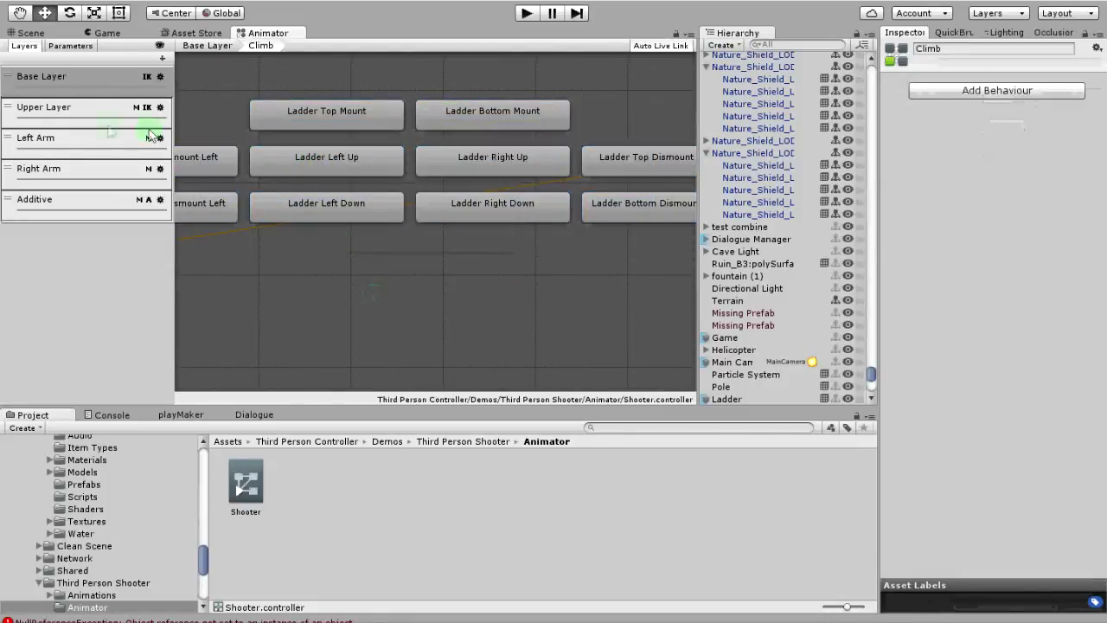
left_click(82, 119)
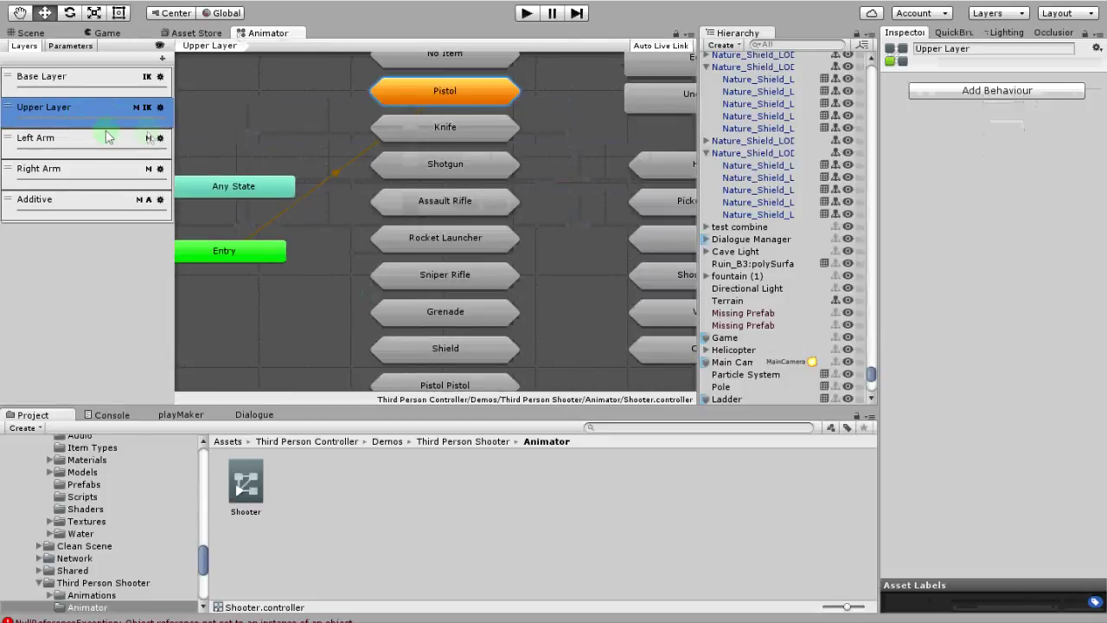
middle_click_drag(443, 225, 266, 292)
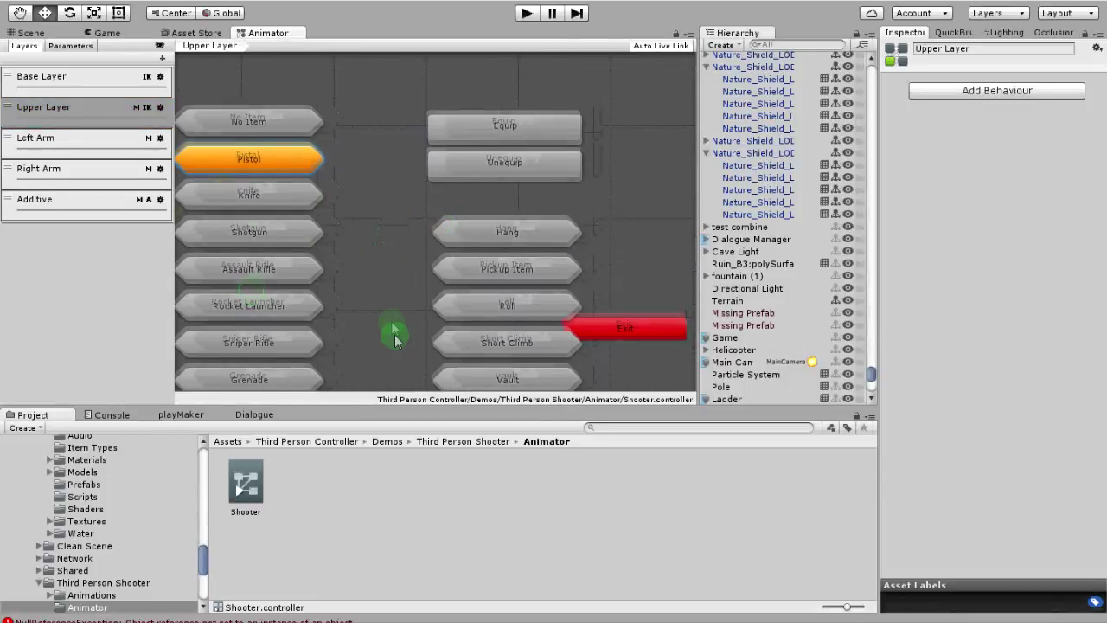
Open the Climb sub-state machine in the Upper Layer and view its ladder states
middle_click_drag(388, 328, 384, 176)
left_click(512, 242)
left_click(505, 205)
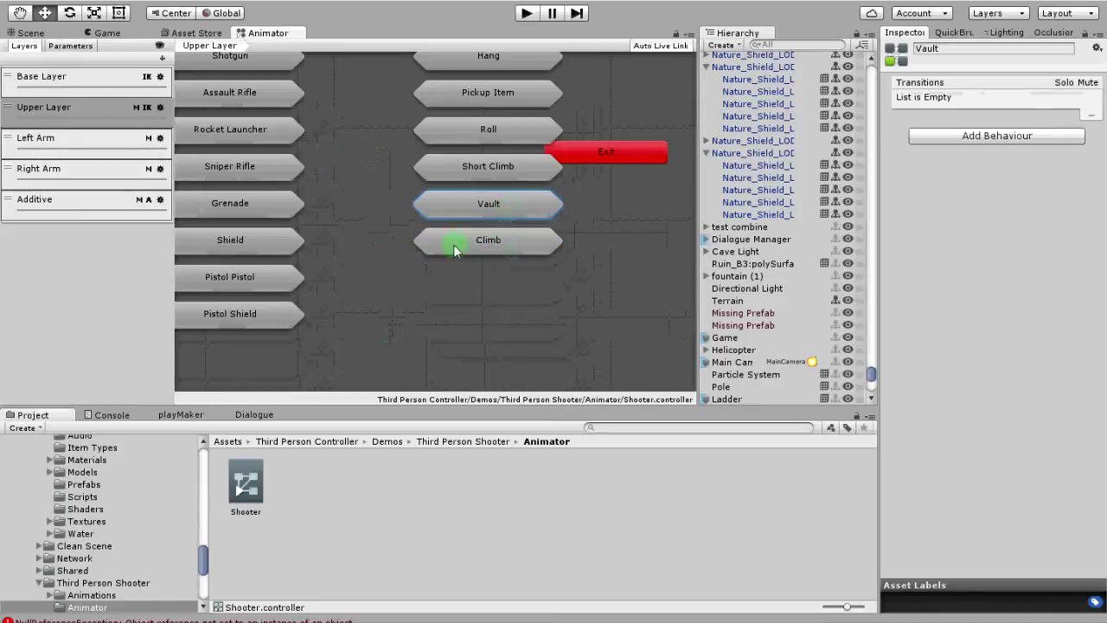
left_click(373, 227)
left_click(486, 197)
right_click(515, 213)
left_click(507, 273)
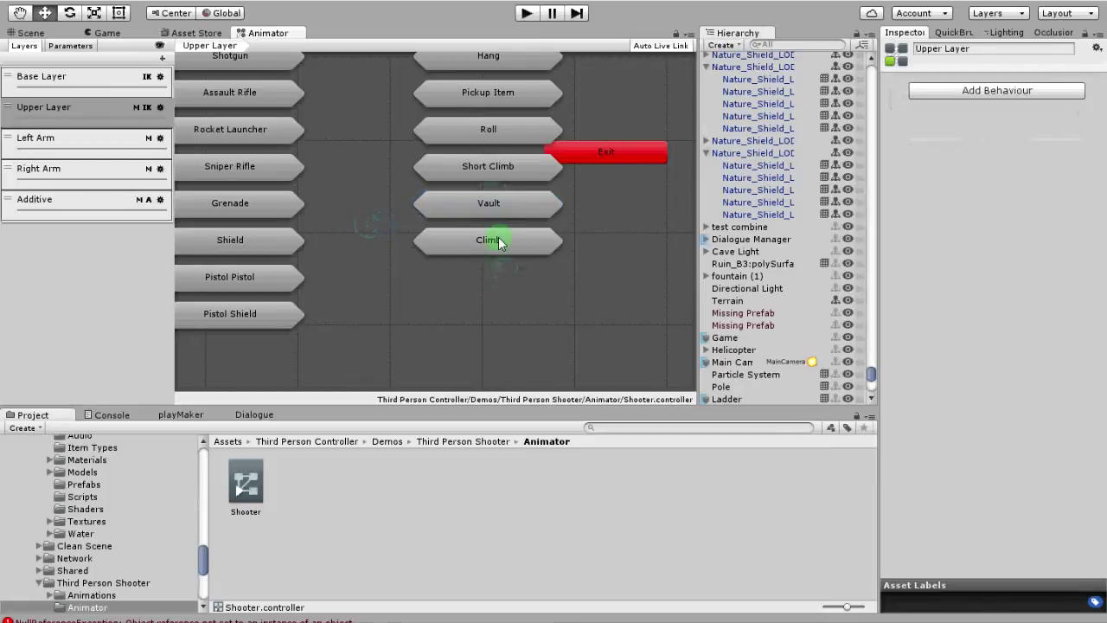
double_click(499, 243)
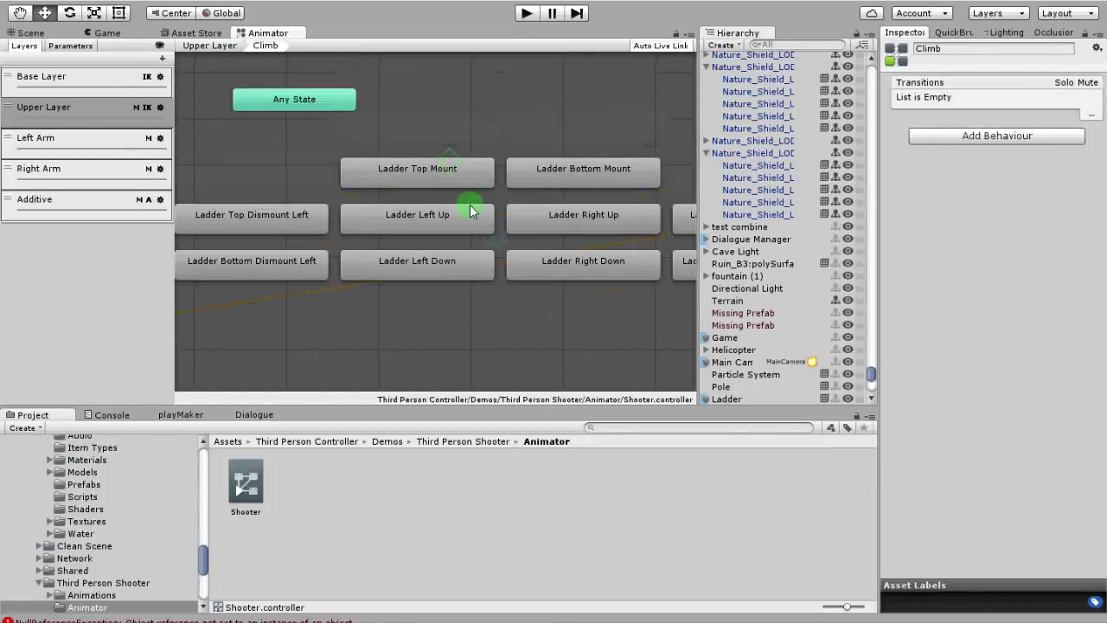
Open the Upper Layer's Vault sub-state machine and examine its Vault state and Entry transition
left_click(86, 80)
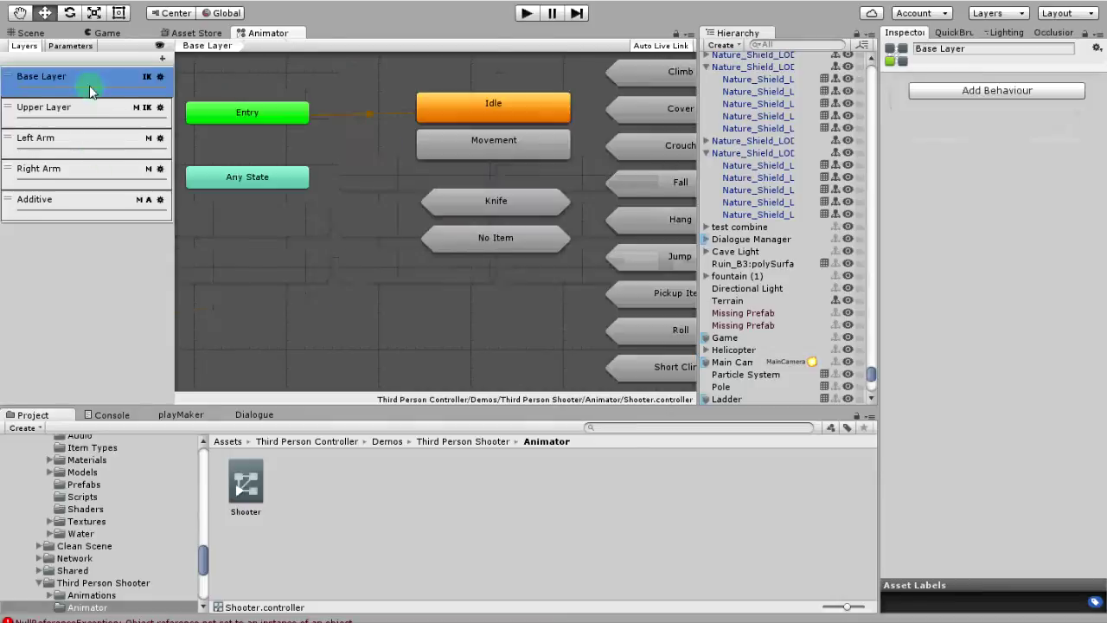
left_click(129, 116)
middle_click_drag(625, 269, 395, 242)
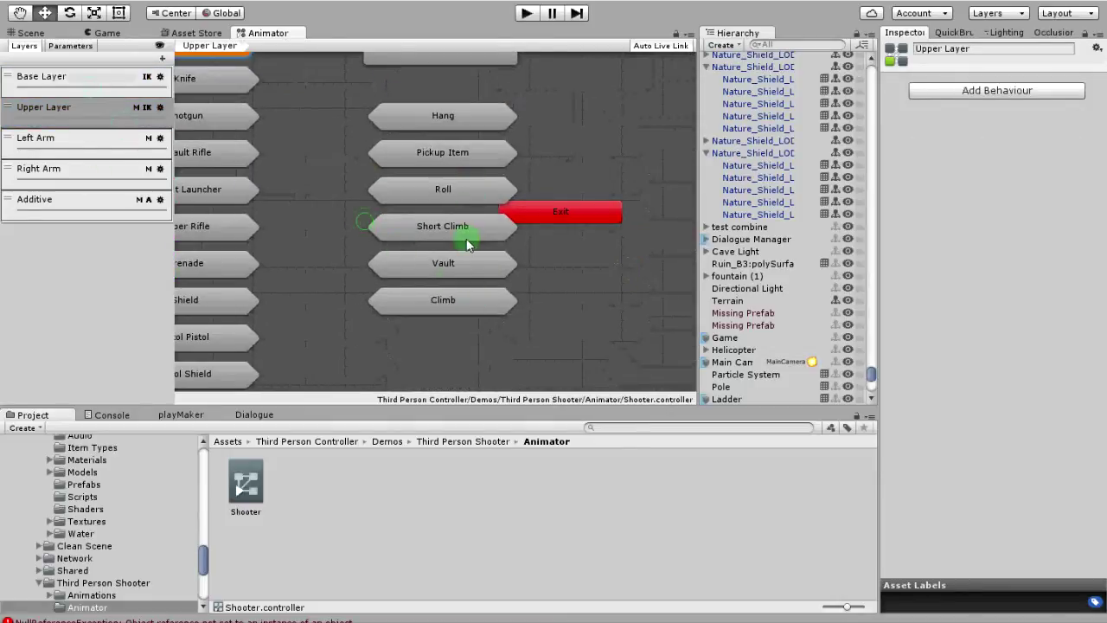
left_click(443, 259)
left_click(462, 302)
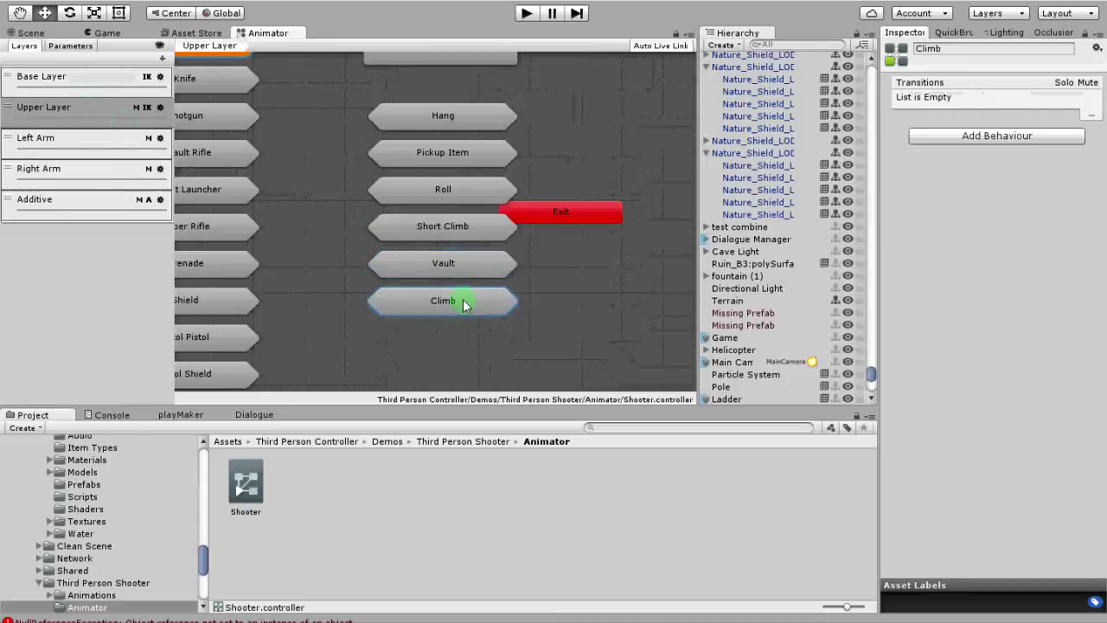
left_click(467, 272)
double_click(443, 264)
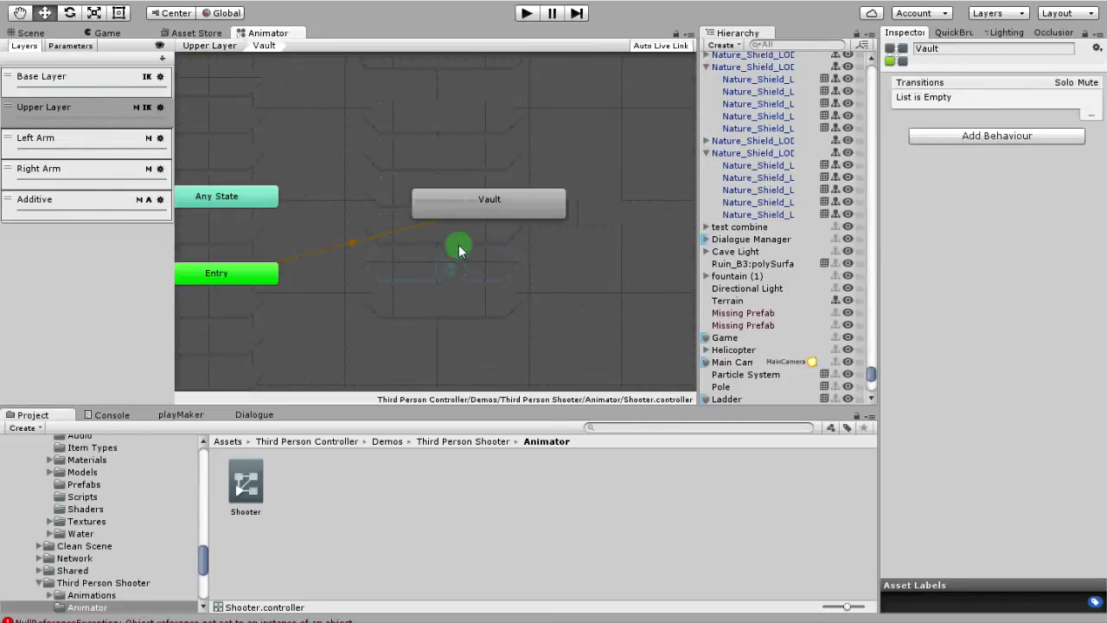
middle_click_drag(329, 219, 429, 206)
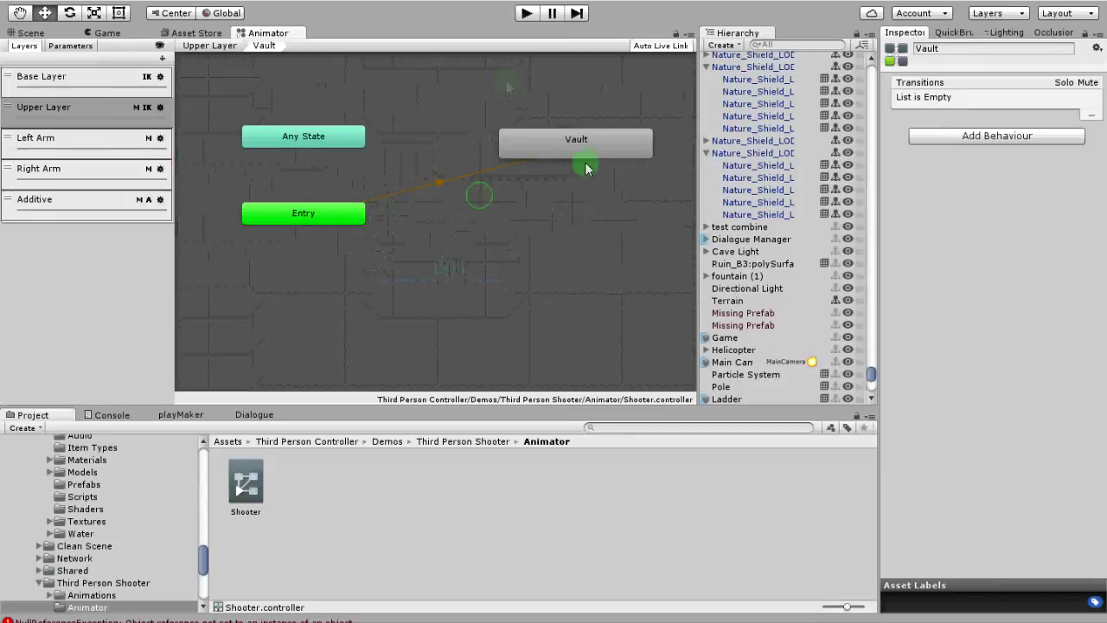
Compare the Base Layer and Upper Layer graphs, selecting the Climb sub-state machine in each
left_click(95, 86)
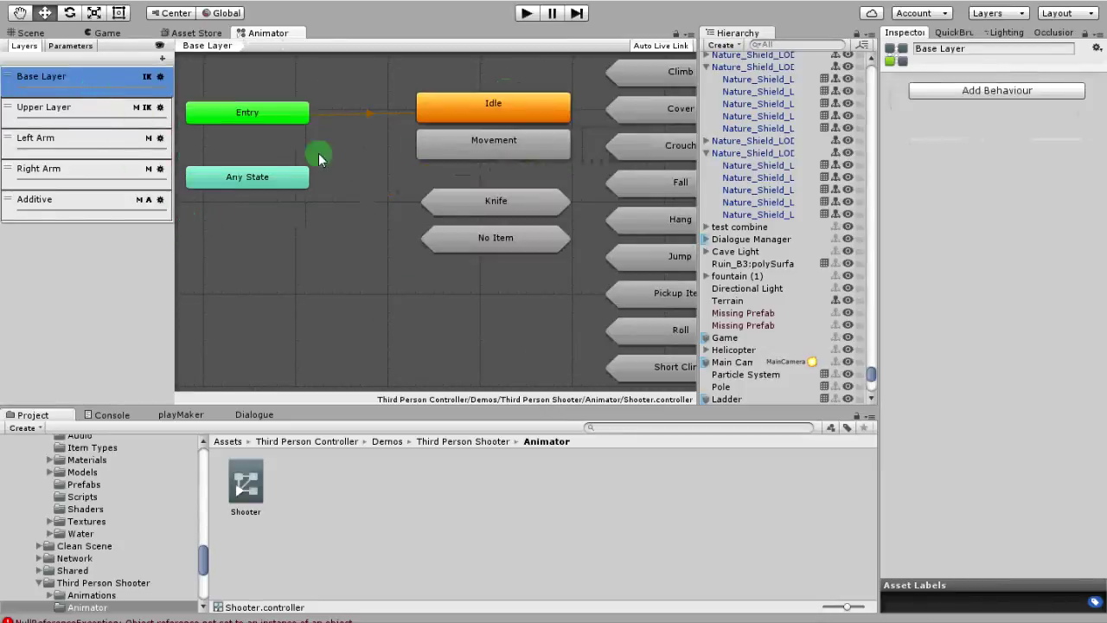
left_click(83, 106)
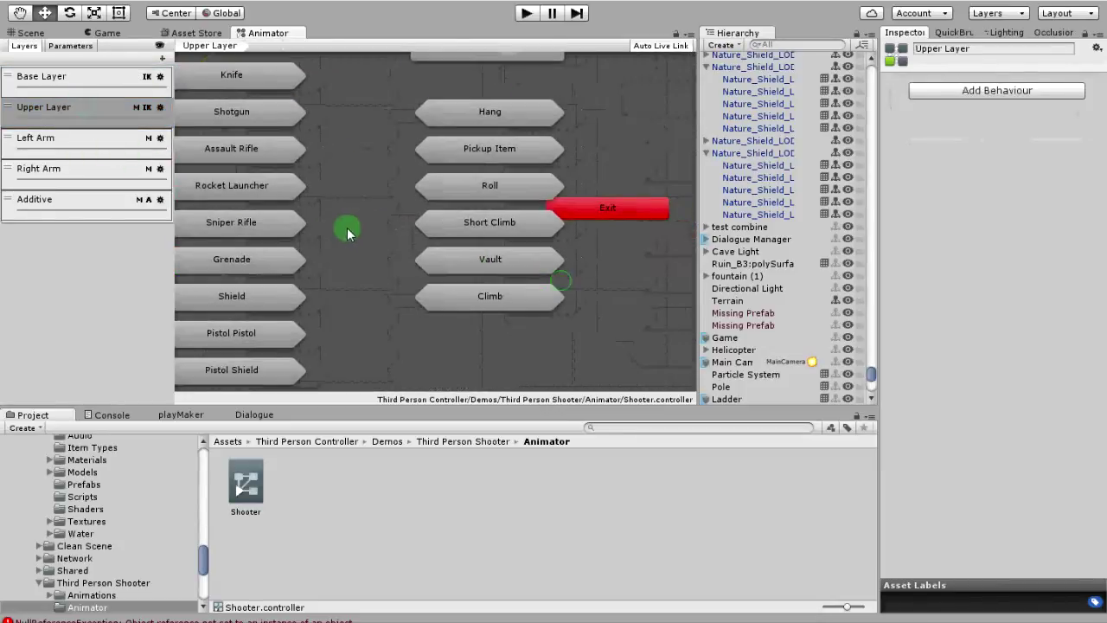
left_click(489, 297)
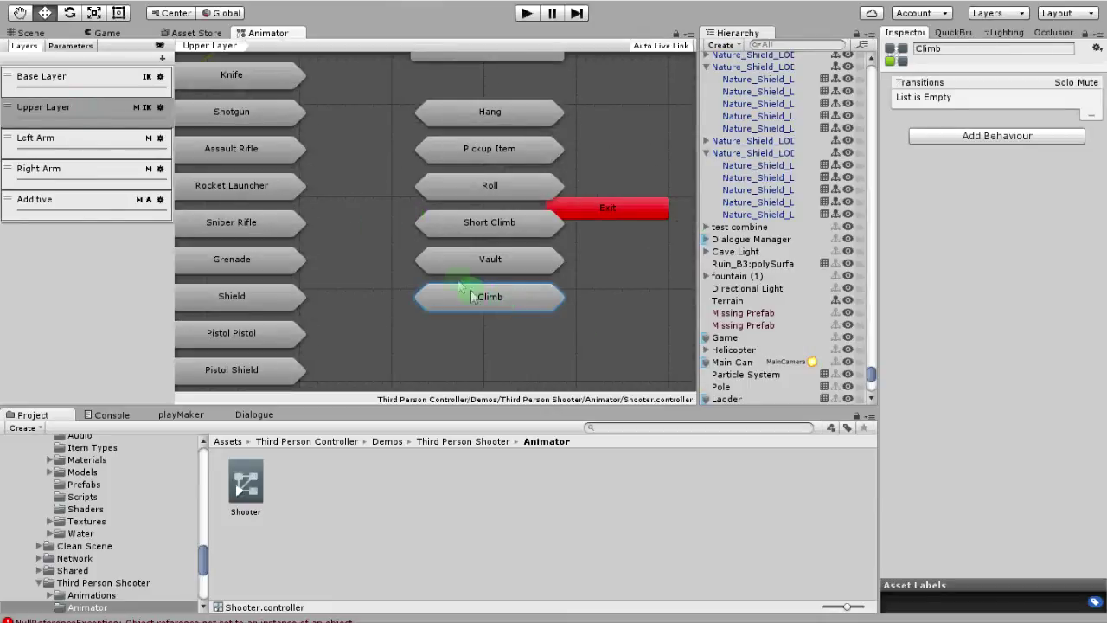
left_click(92, 79)
middle_click_drag(561, 210, 368, 236)
left_click(487, 96)
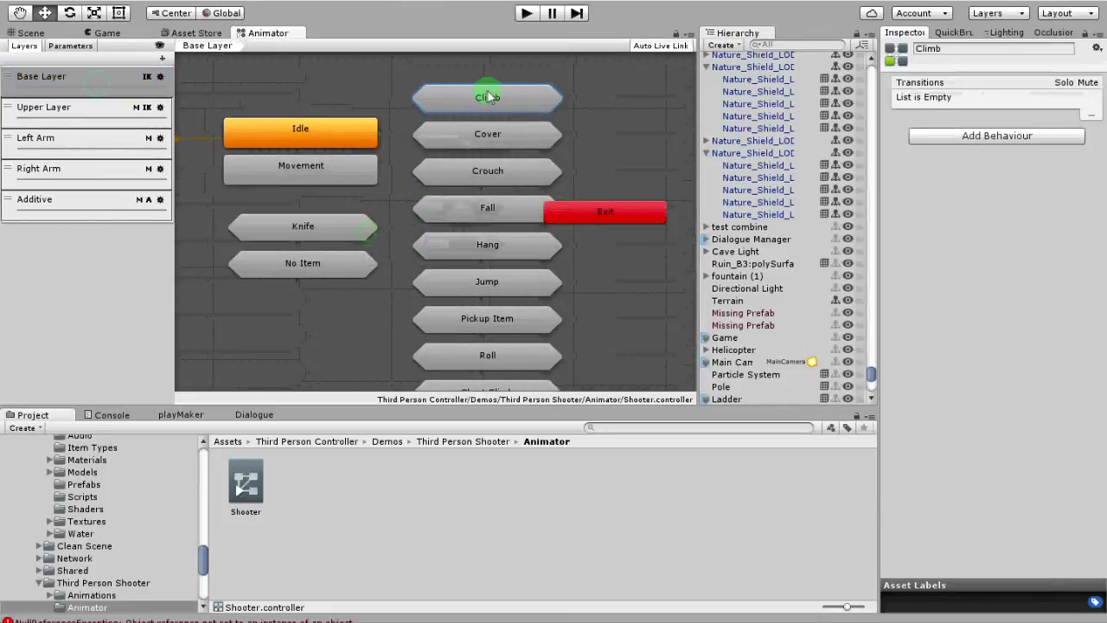
left_click(131, 114)
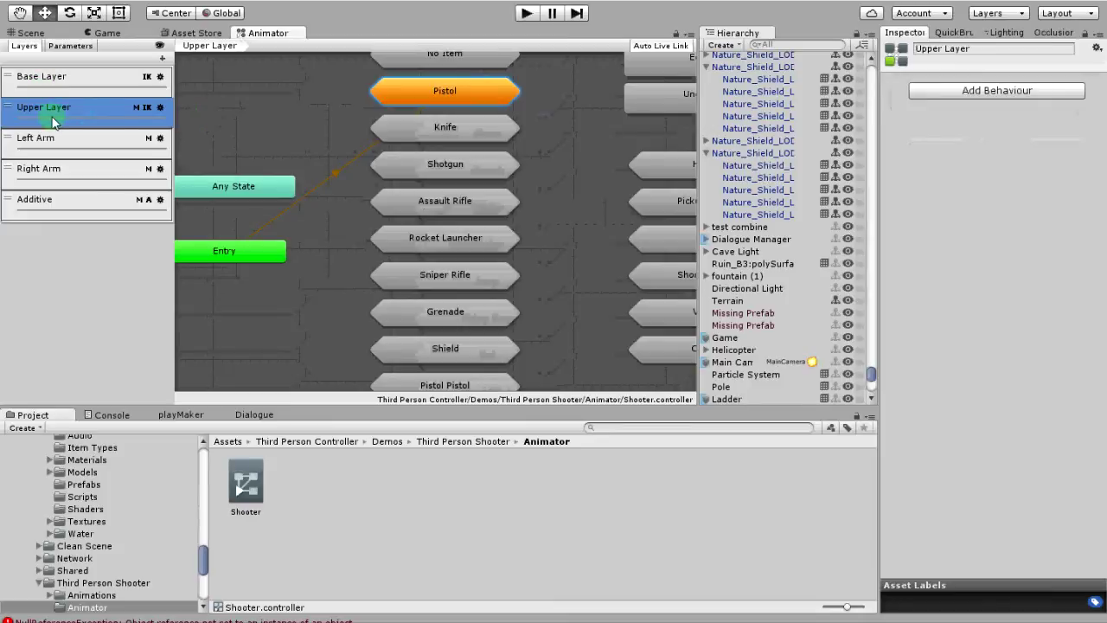
middle_click_drag(579, 265, 354, 286)
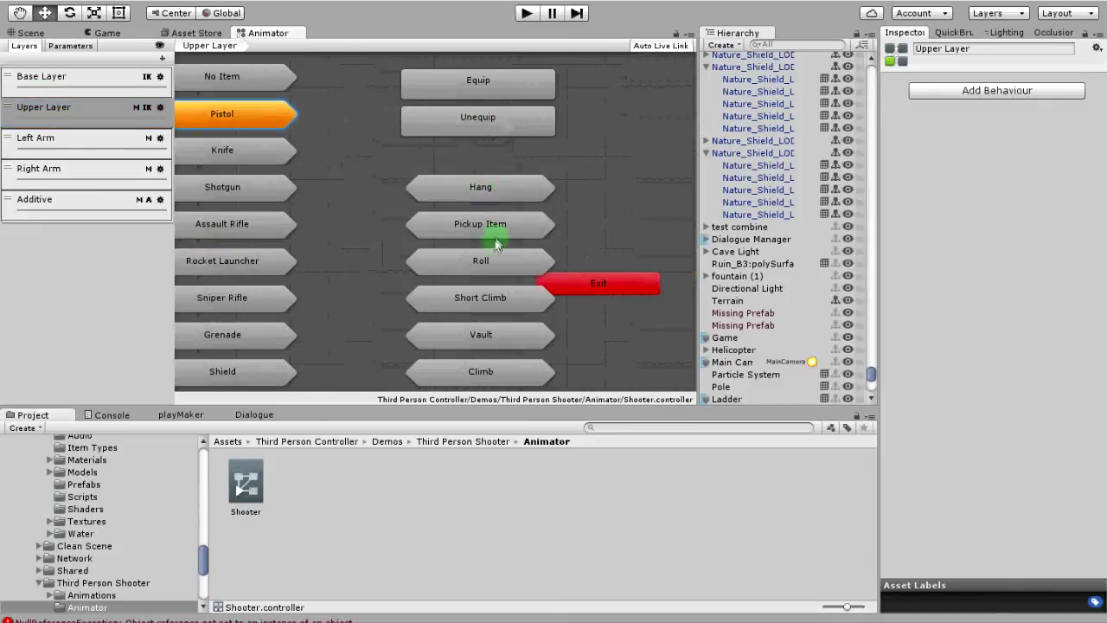
middle_click_drag(494, 242, 541, 149)
left_click(524, 289)
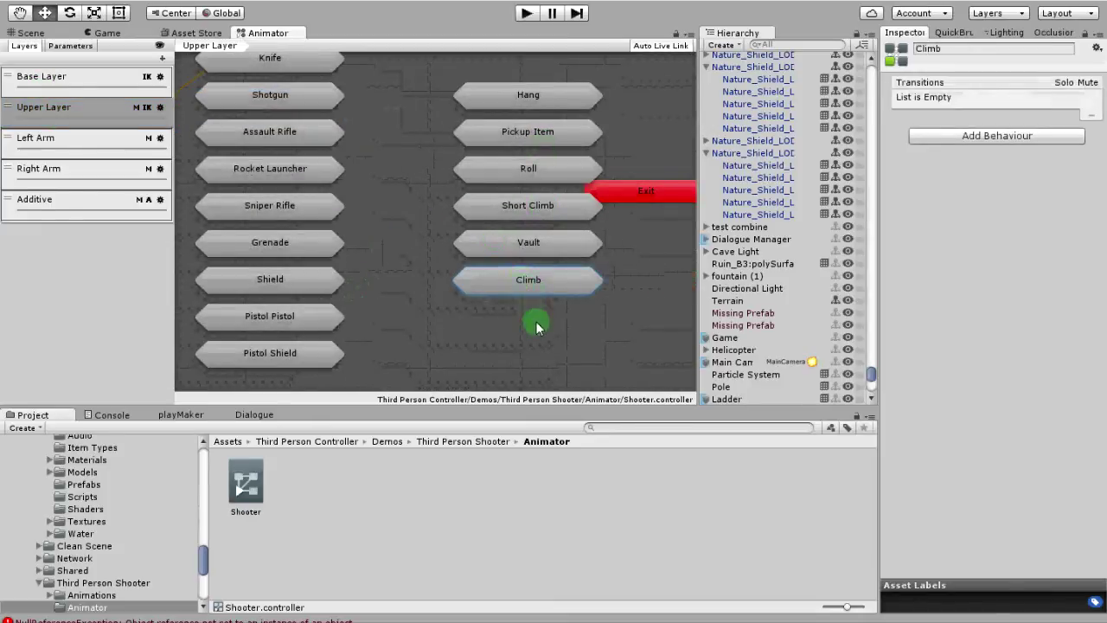
left_click(535, 320)
Select all the ladder states in the Base Layer's Climb sub-state machine and view the commands for copying them
left_click(94, 79)
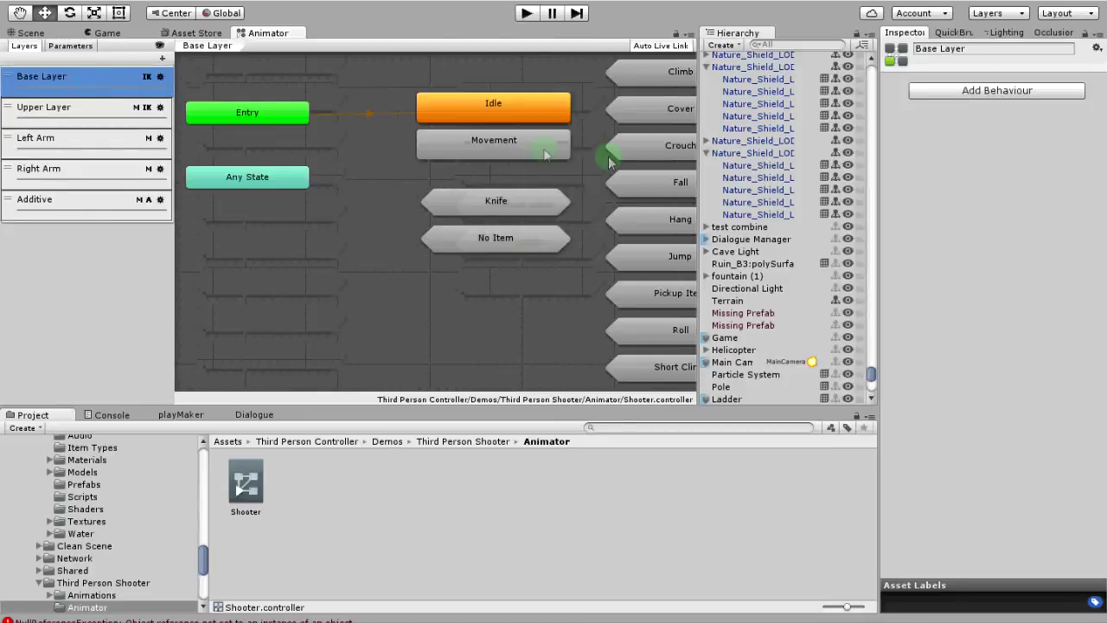
double_click(663, 78)
middle_click_drag(622, 257, 450, 263)
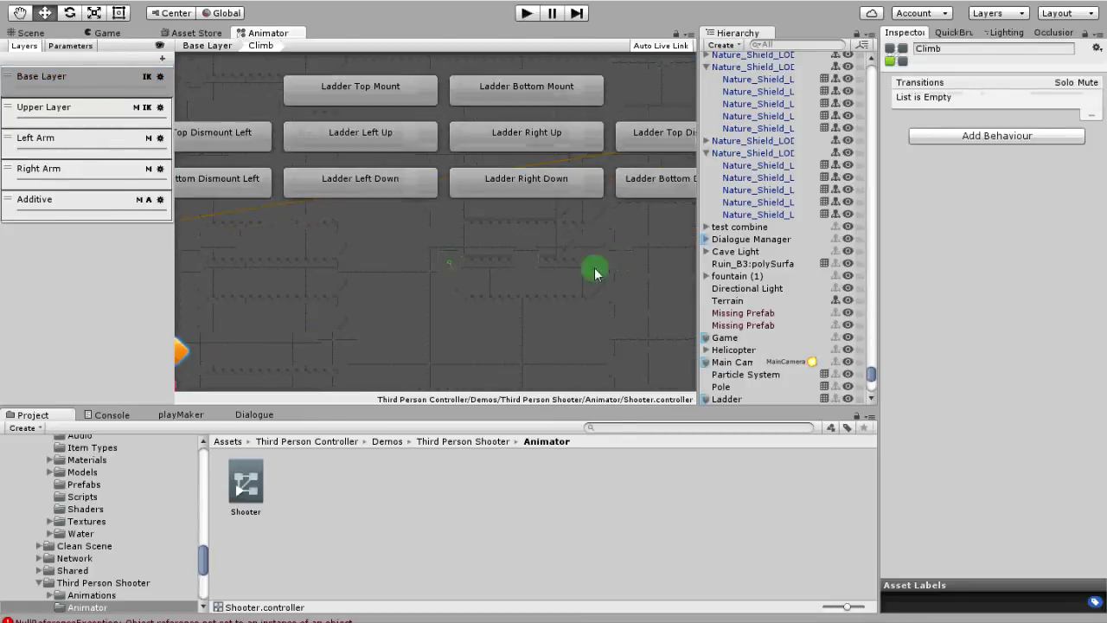
left_click_drag(682, 260, 250, 94)
right_click(353, 109)
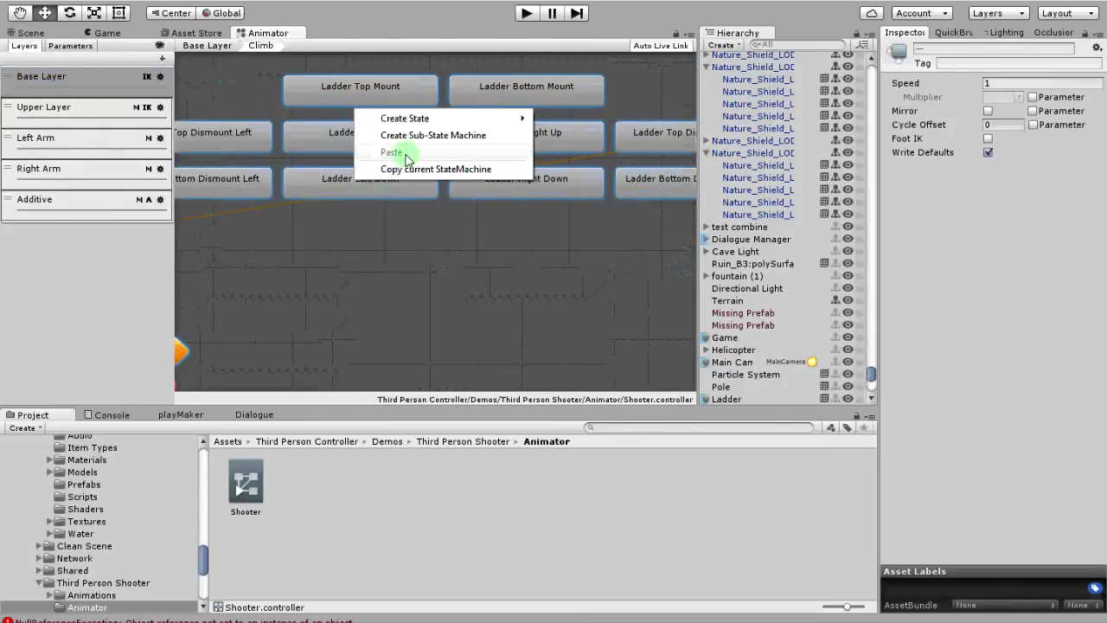
left_click(375, 214)
left_click_drag(658, 250, 264, 91)
right_click(365, 89)
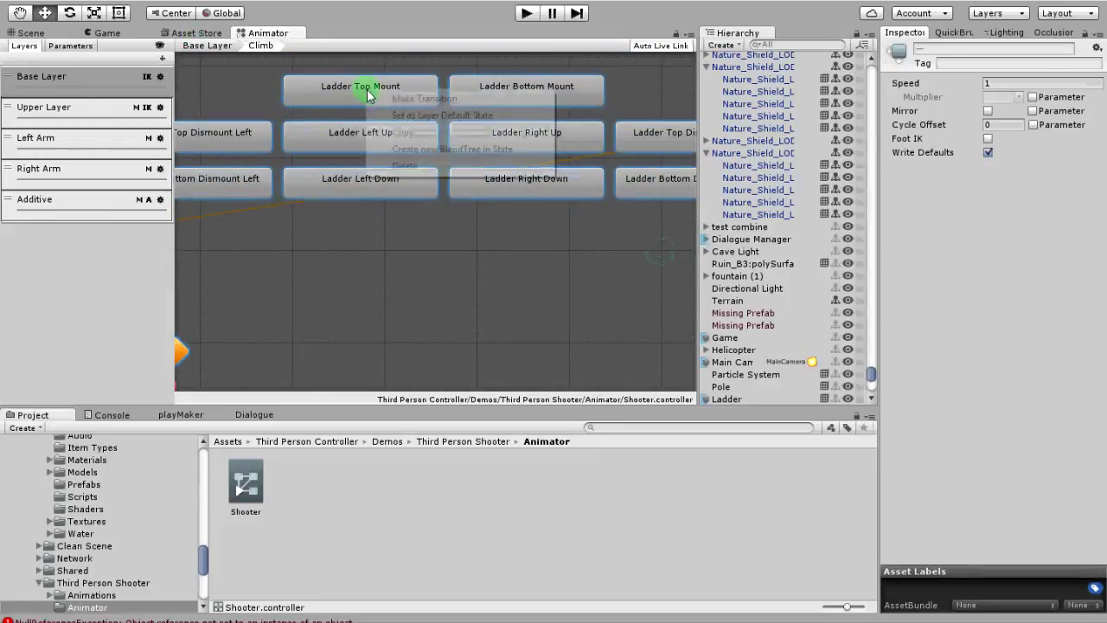
left_click(338, 160)
Recheck the ladder states inside the Upper Layer's Climb sub-state machine and return to the Base Layer
left_click(91, 122)
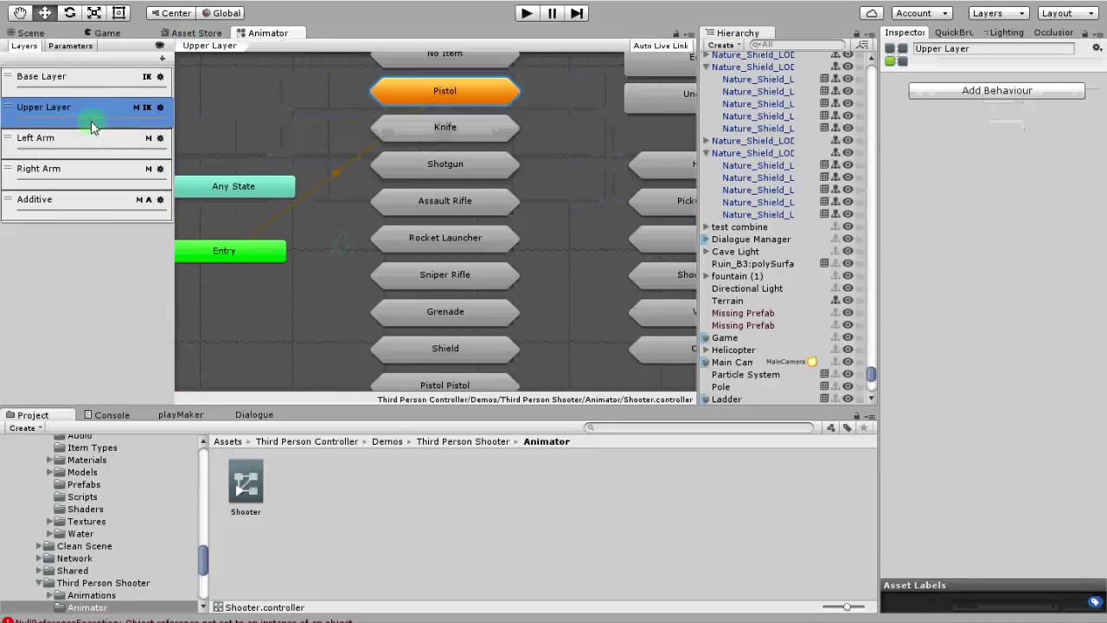
middle_click_drag(557, 234, 371, 193)
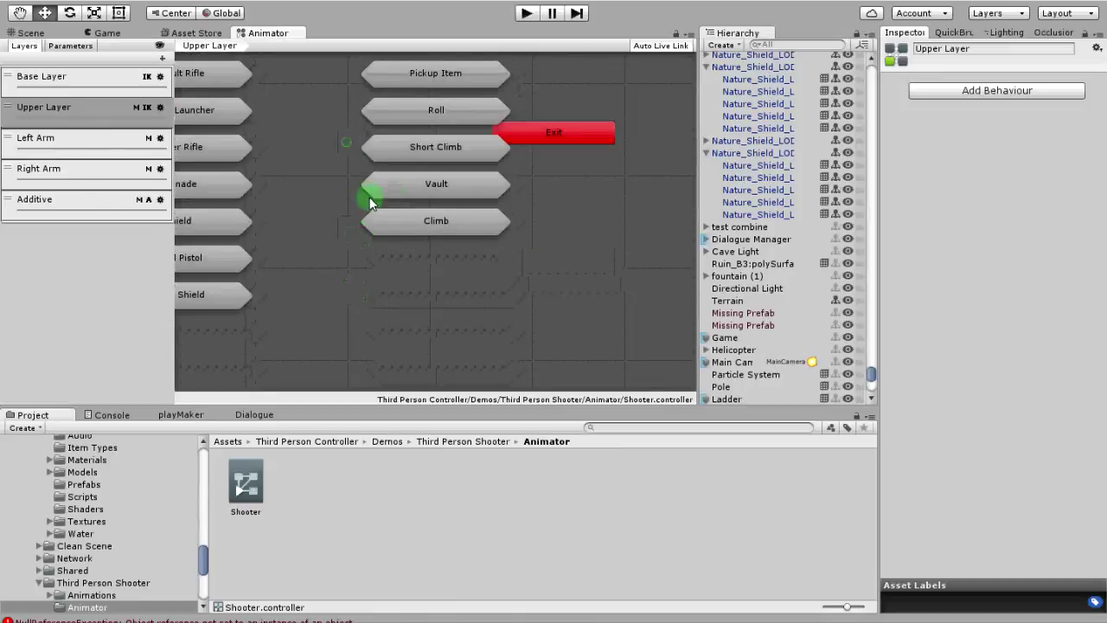
double_click(433, 223)
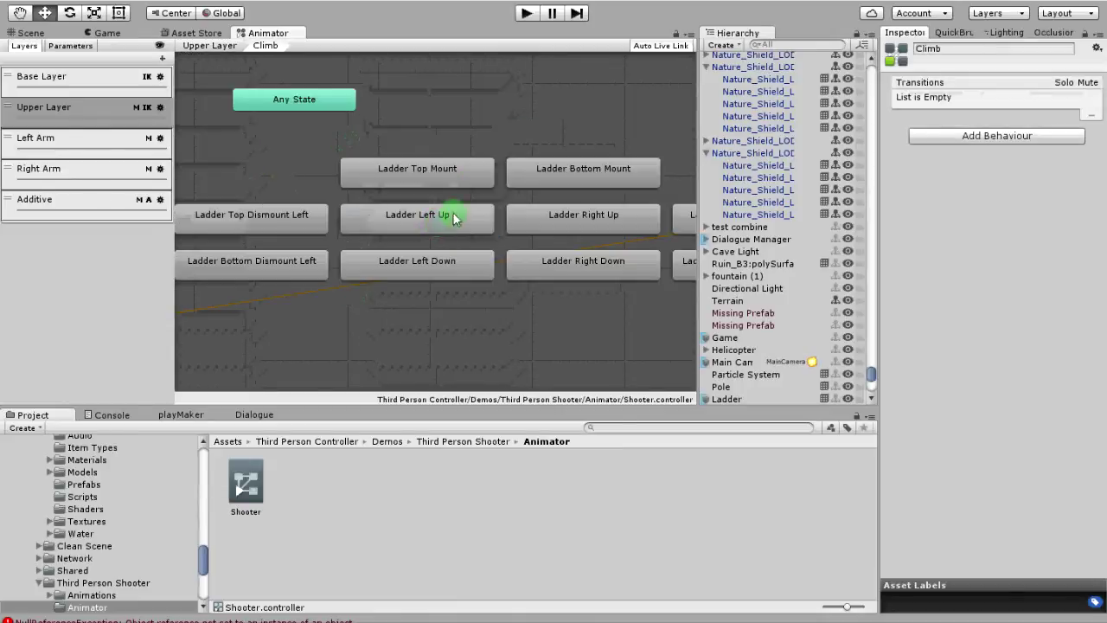
middle_click_drag(476, 295, 489, 262)
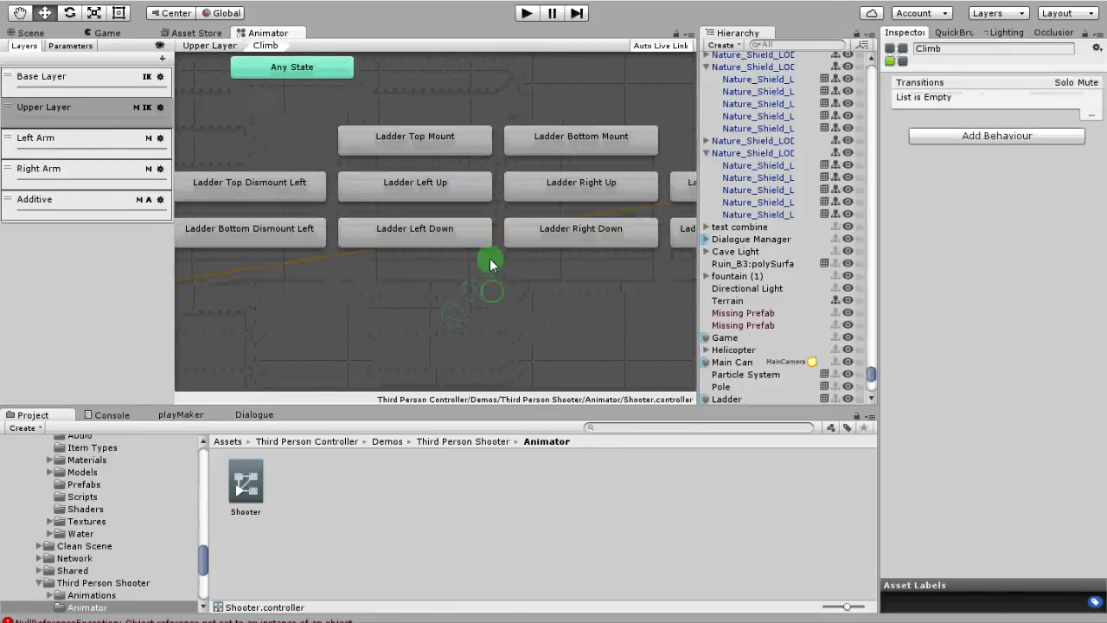
left_click(91, 82)
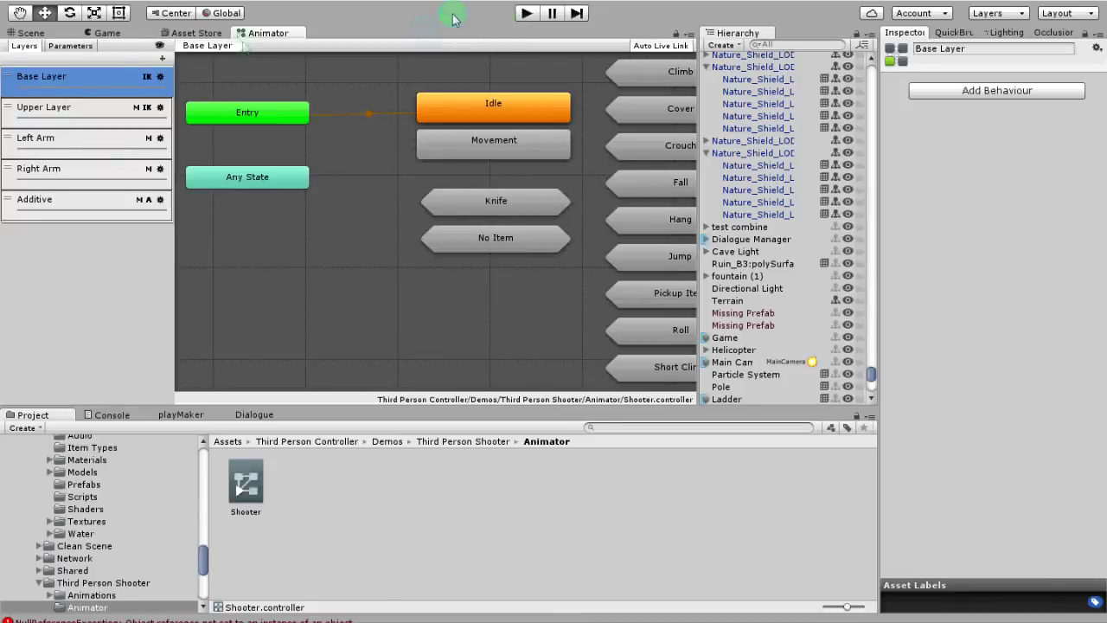
Run the game, walk the character up to the ladder and mount it
left_click(32, 37)
left_click(526, 13)
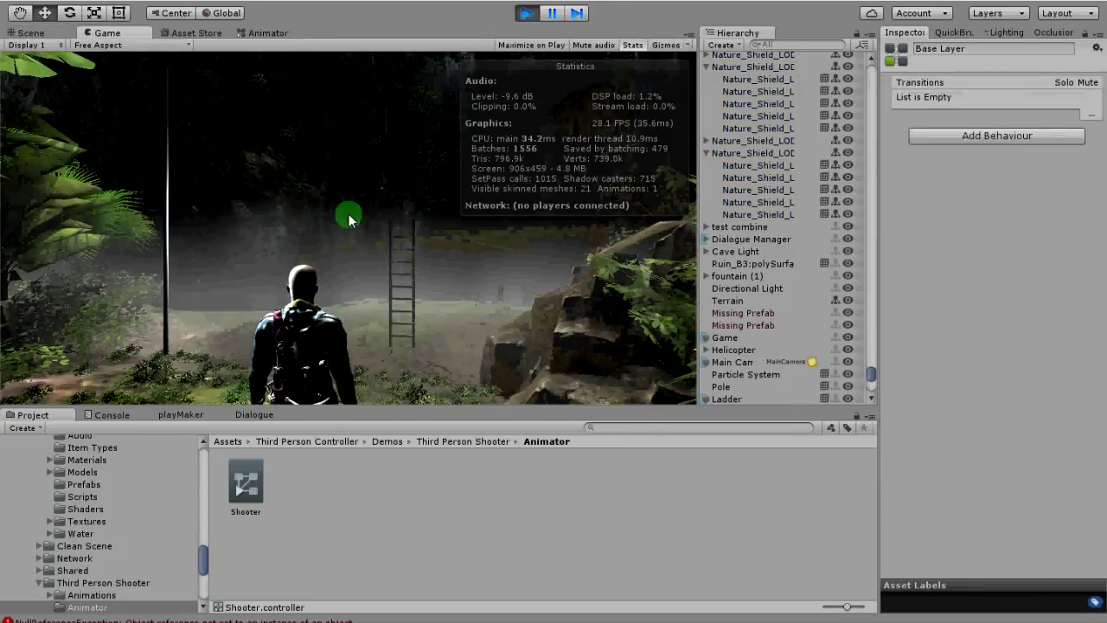
key("w")
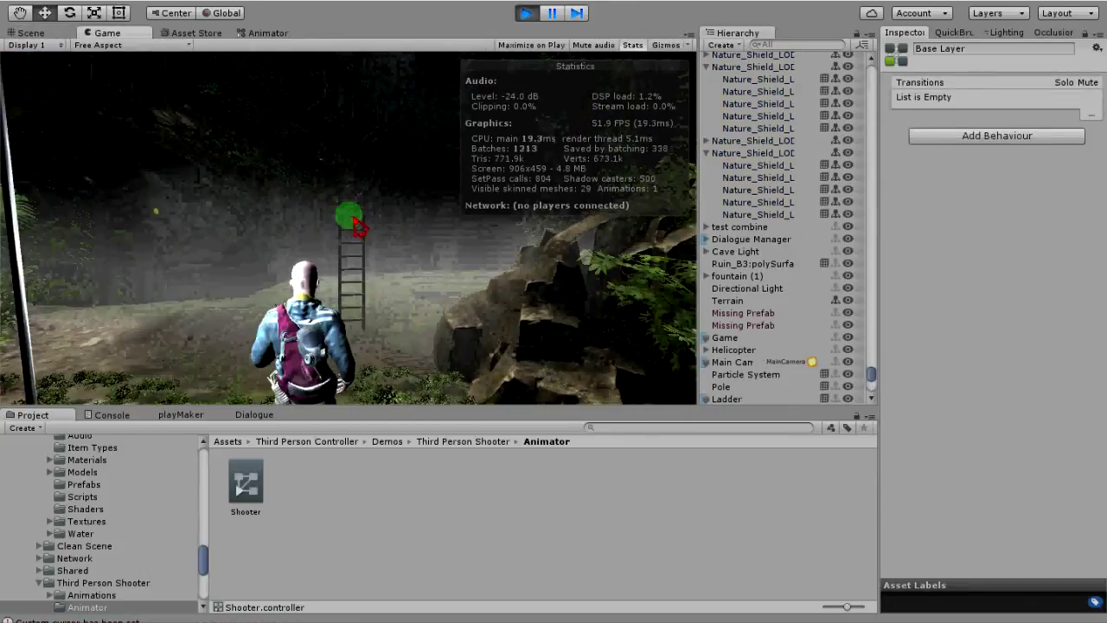
key("d")
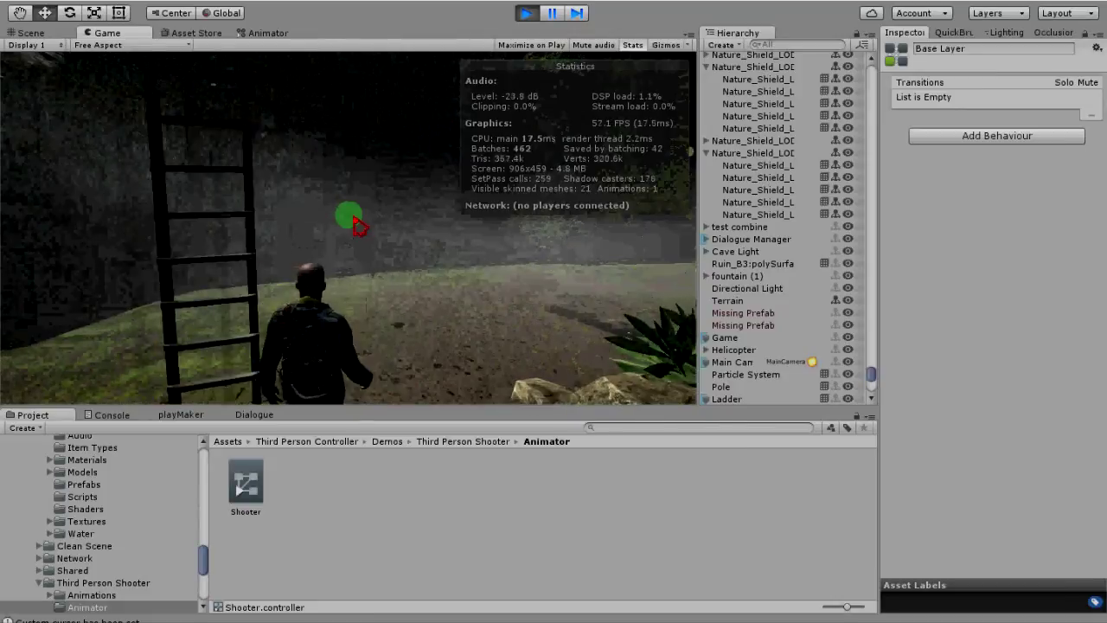
key("a")
key("f")
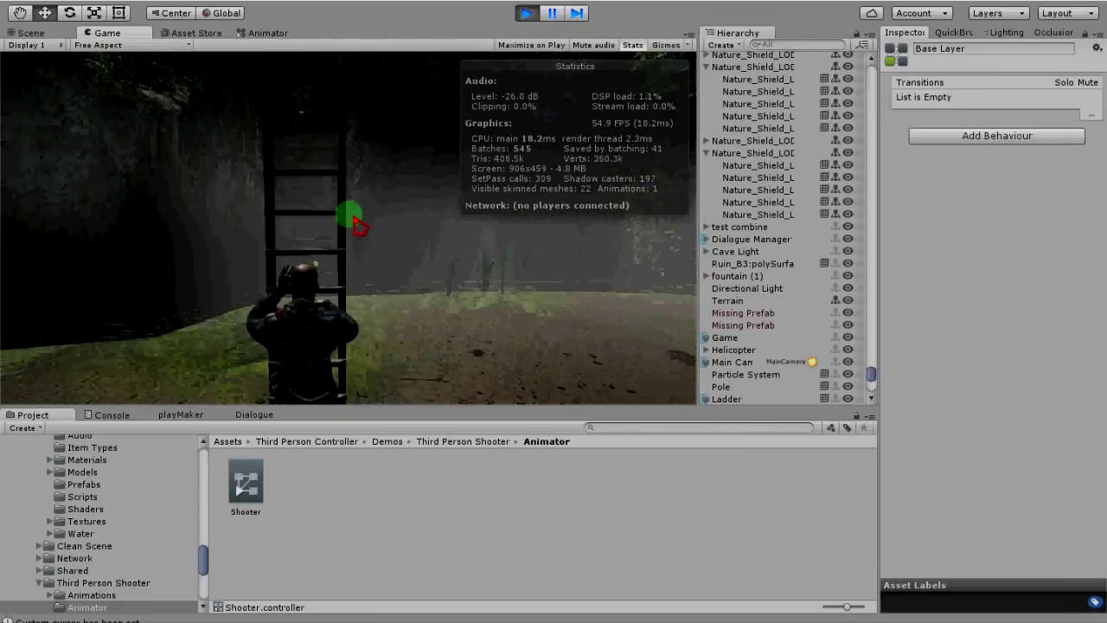
Test the character's movement around the ladder area, finish in front of the ladder and stop the game
key("w")
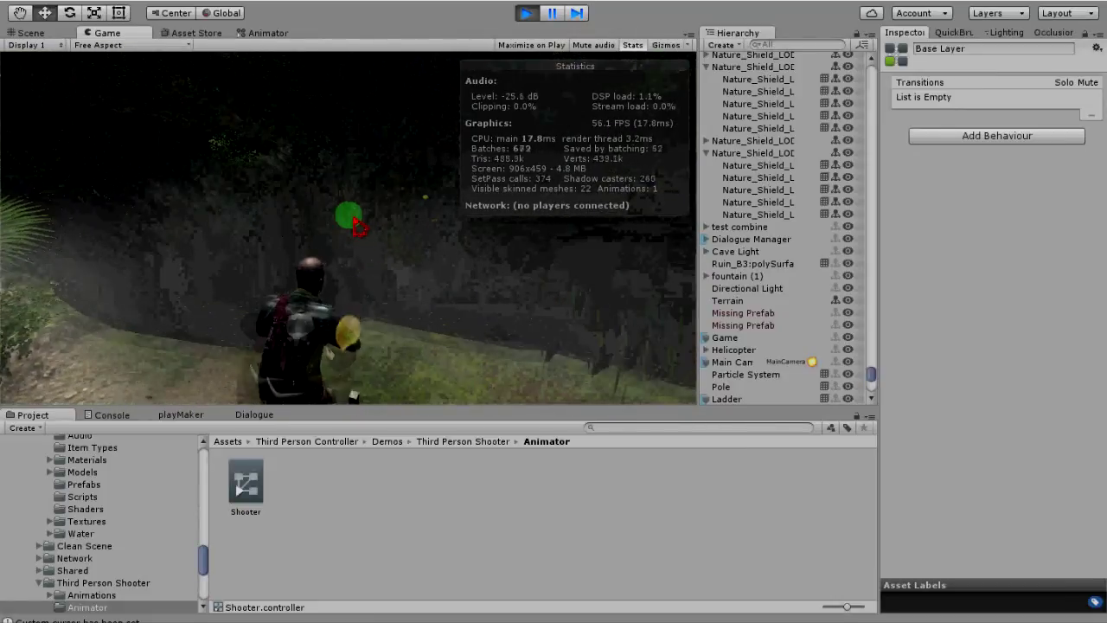
key("w")
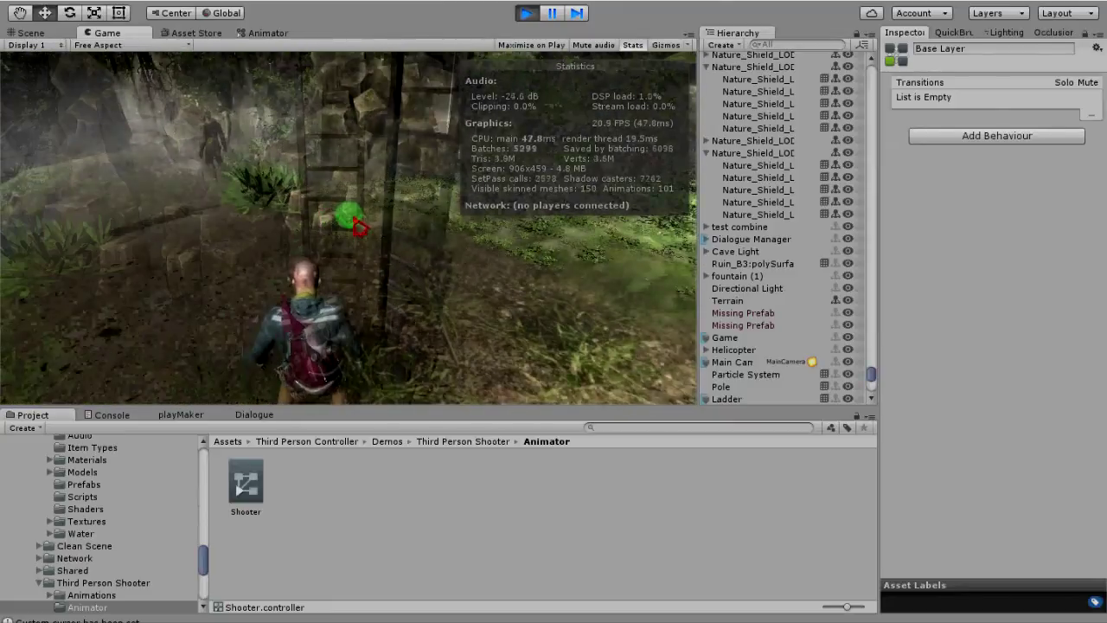
key("w")
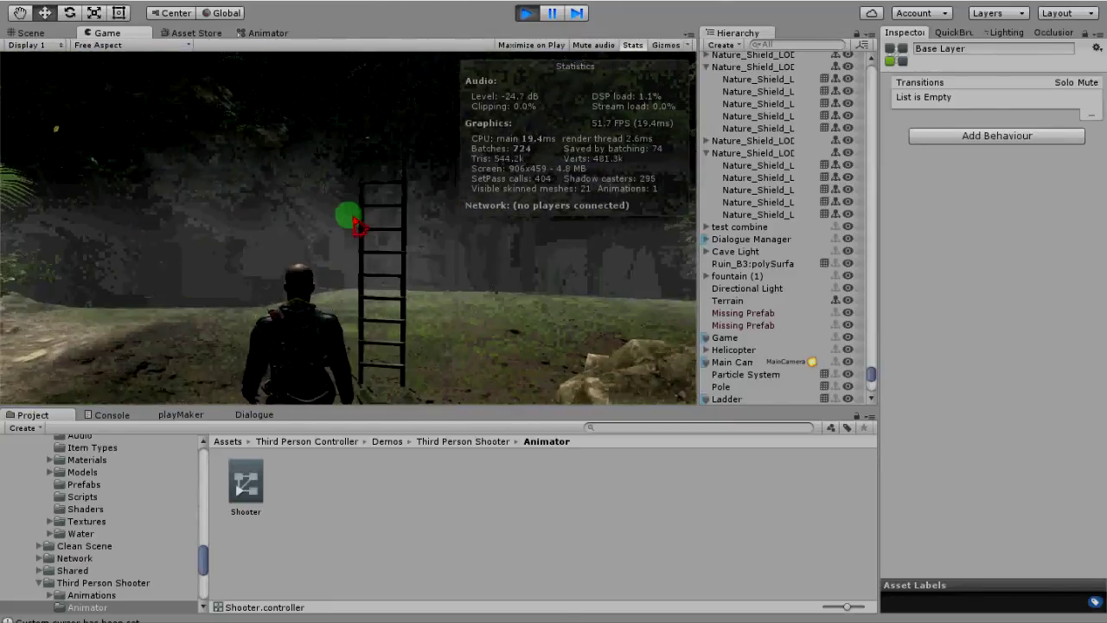
left_click(524, 15)
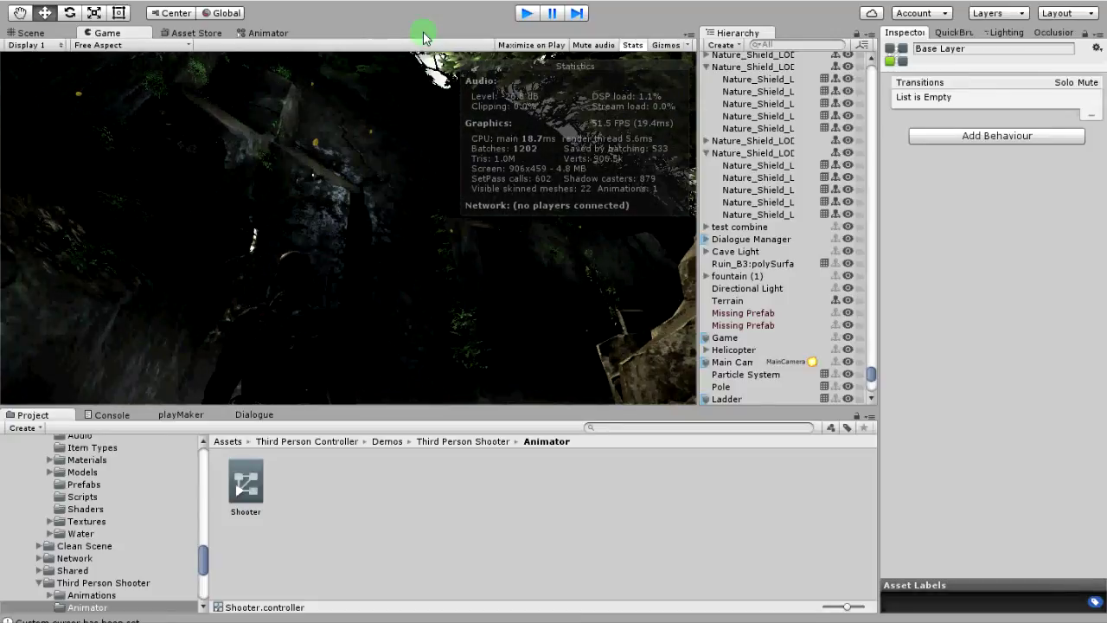
key("ctrl+p")
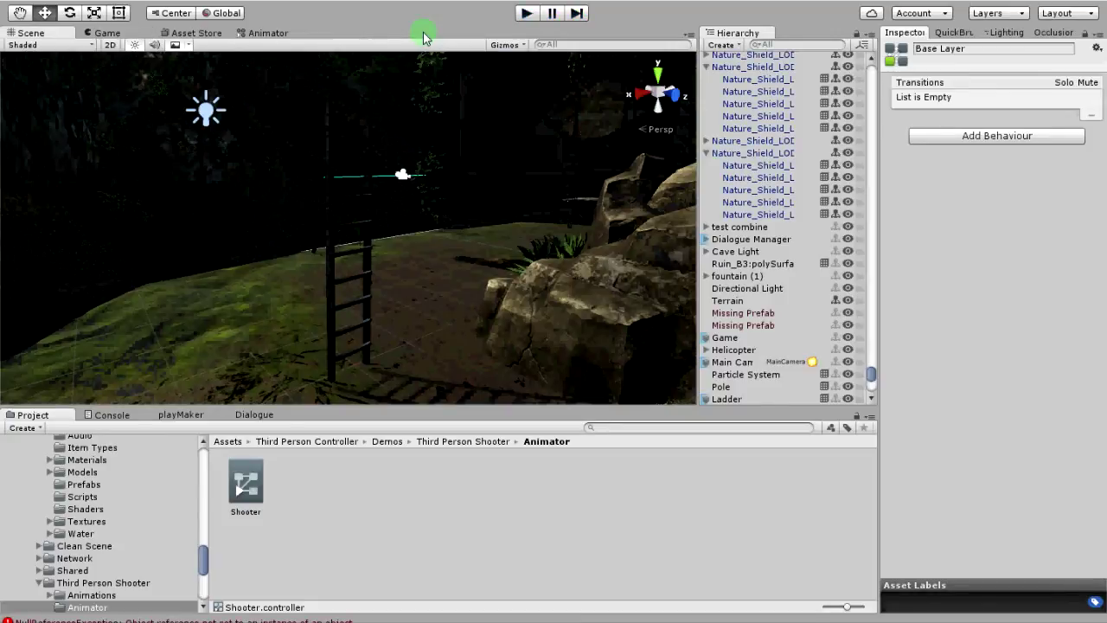